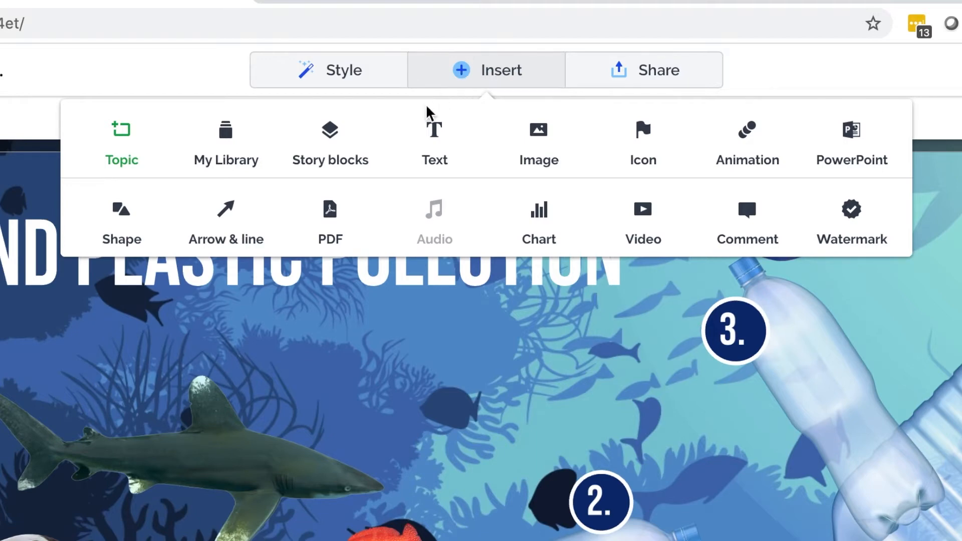
Step: Add a dark blue circle shape to the overview, shrink it to number-badge size and place it near the canvas's upper-right edge
left_click(125, 212)
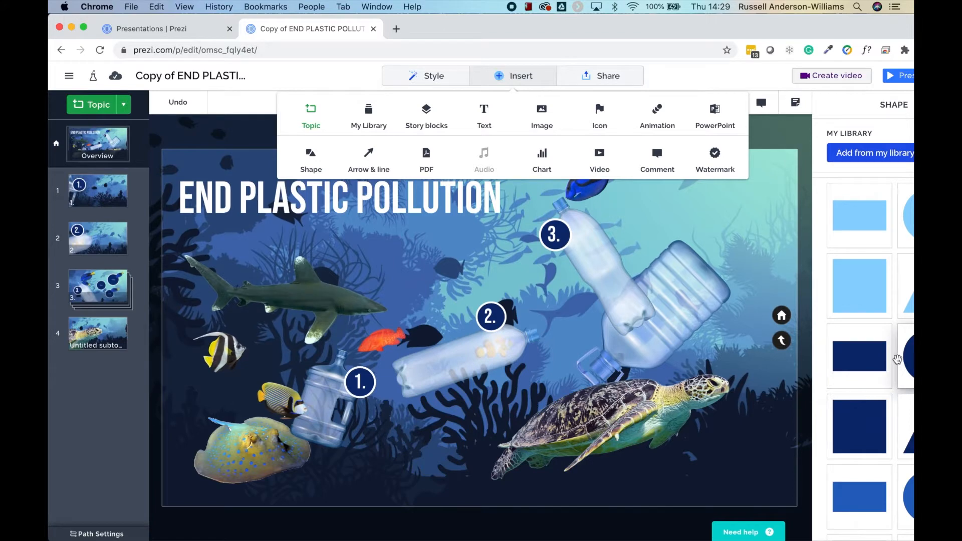
left_click_drag(842, 29, 761, 29)
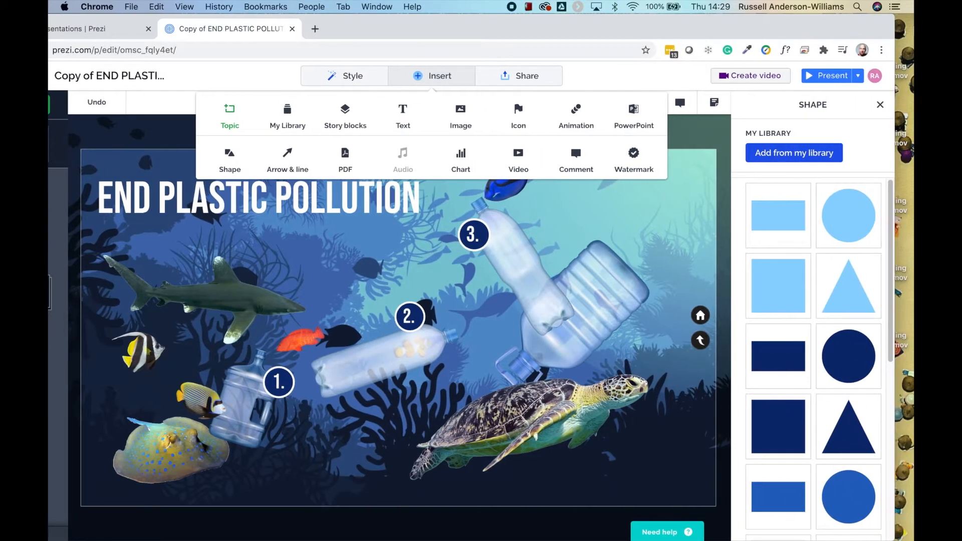
double_click(860, 28)
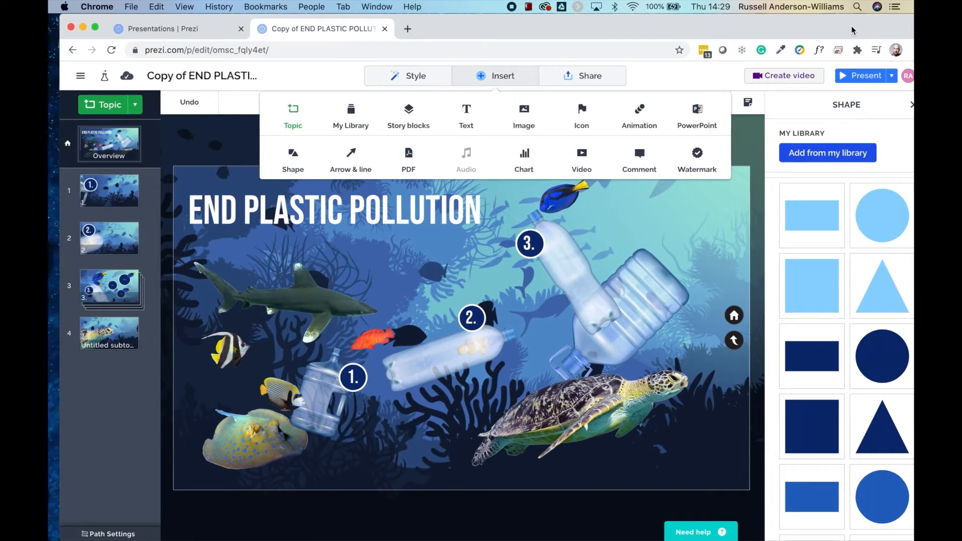
left_click_drag(853, 30, 840, 30)
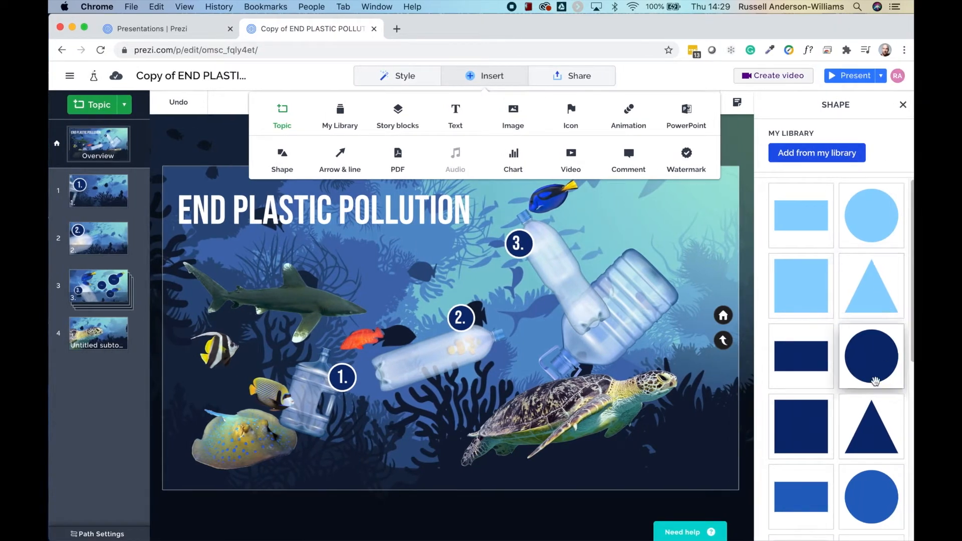
left_click_drag(872, 364, 581, 352)
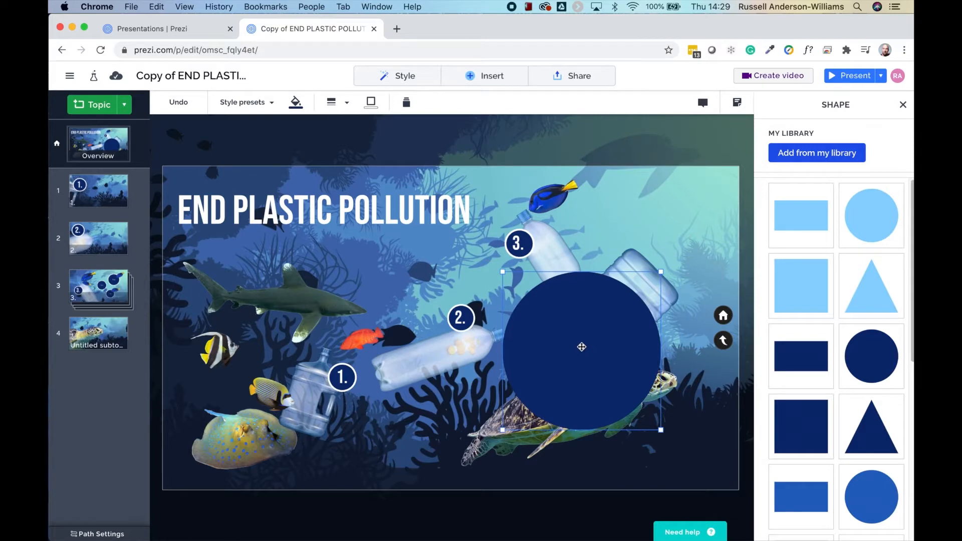
left_click_drag(661, 273, 727, 209)
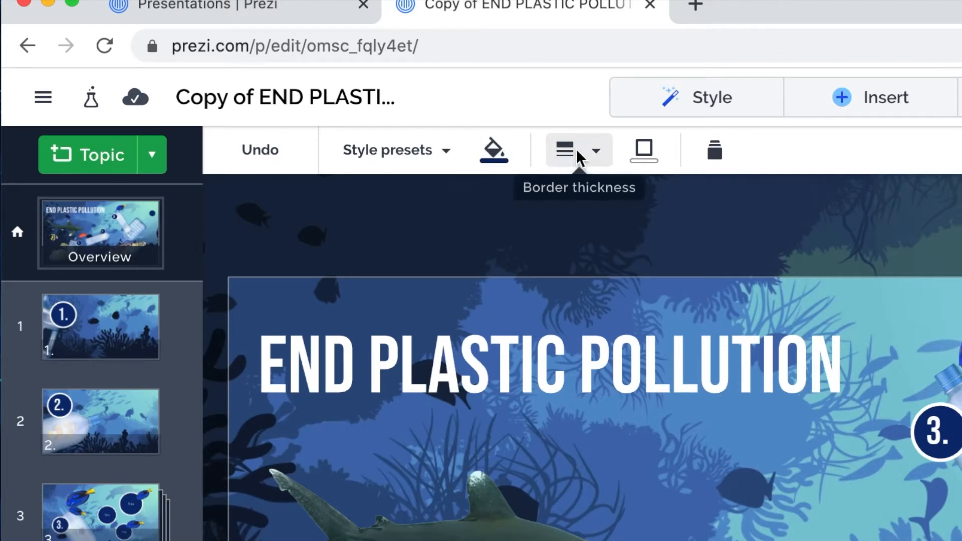
Step: Give the new circle a white border and adjust its thickness to match the numbered badges
left_click(596, 152)
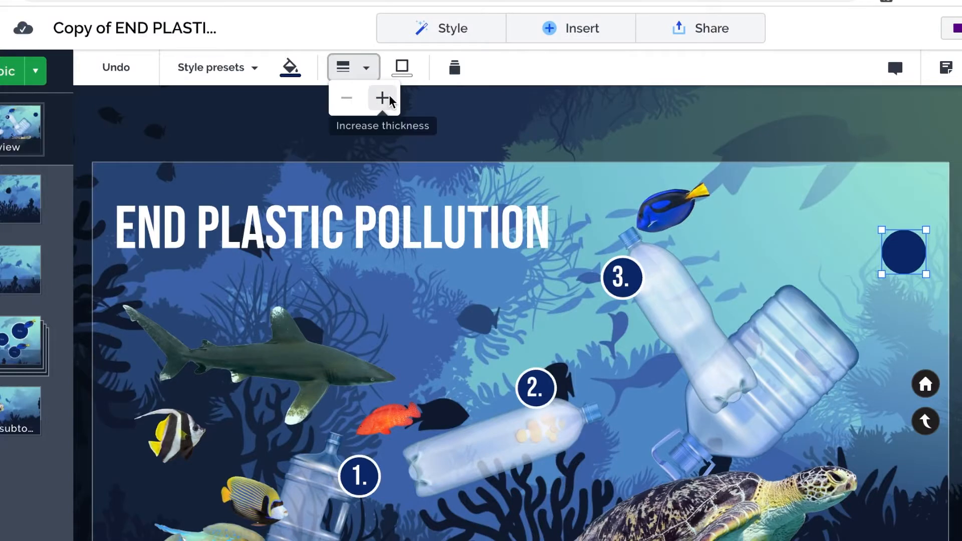
left_click(390, 99)
left_click(390, 99)
left_click(390, 99)
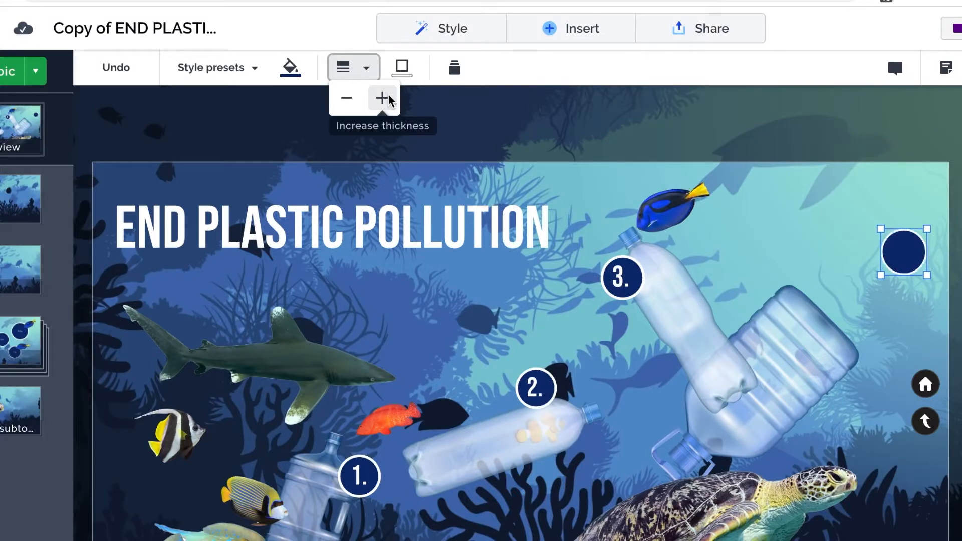
left_click(390, 99)
left_click(390, 100)
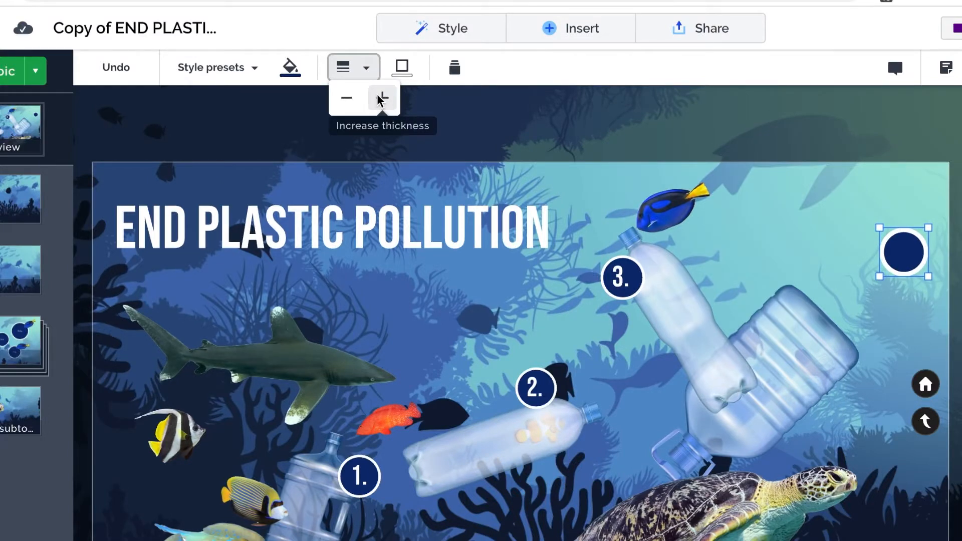
left_click(348, 101)
left_click(348, 101)
left_click(347, 102)
left_click(379, 100)
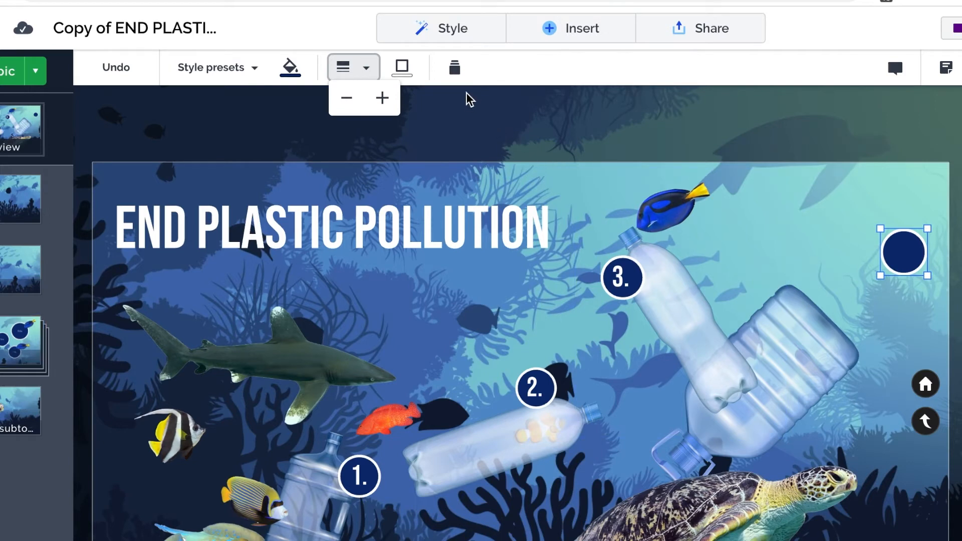
Step: Review the circle's fill options, including the fill types, opacity, and the custom and global colors
left_click(291, 69)
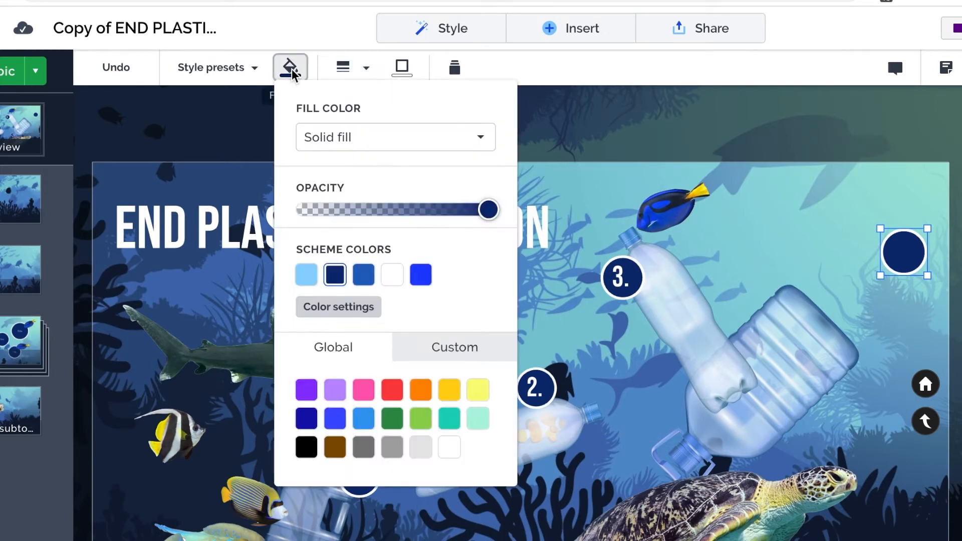
left_click(480, 142)
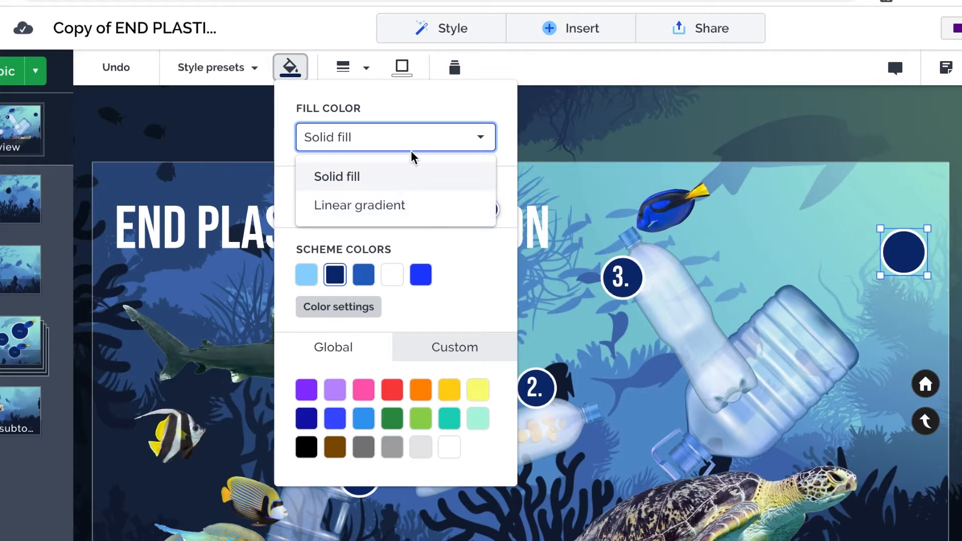
left_click(412, 110)
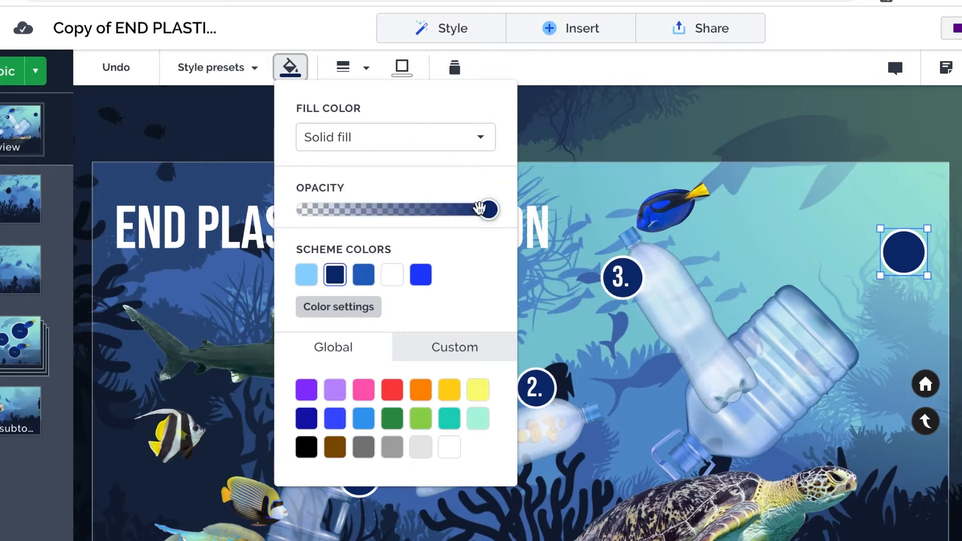
mouse_move(489, 211)
left_mouse_down()
mouse_move(310, 226)
mouse_move(499, 226)
left_mouse_up()
left_click(452, 353)
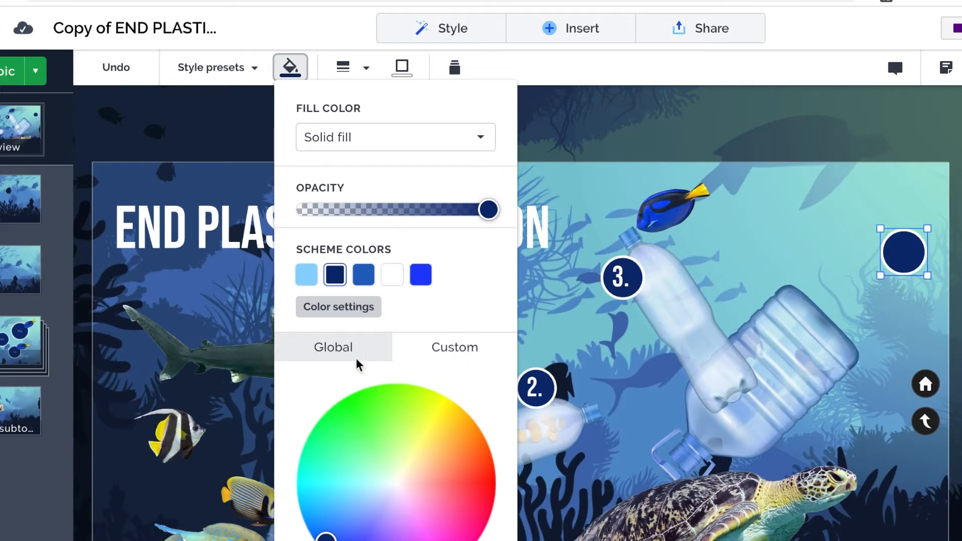
left_click(329, 352)
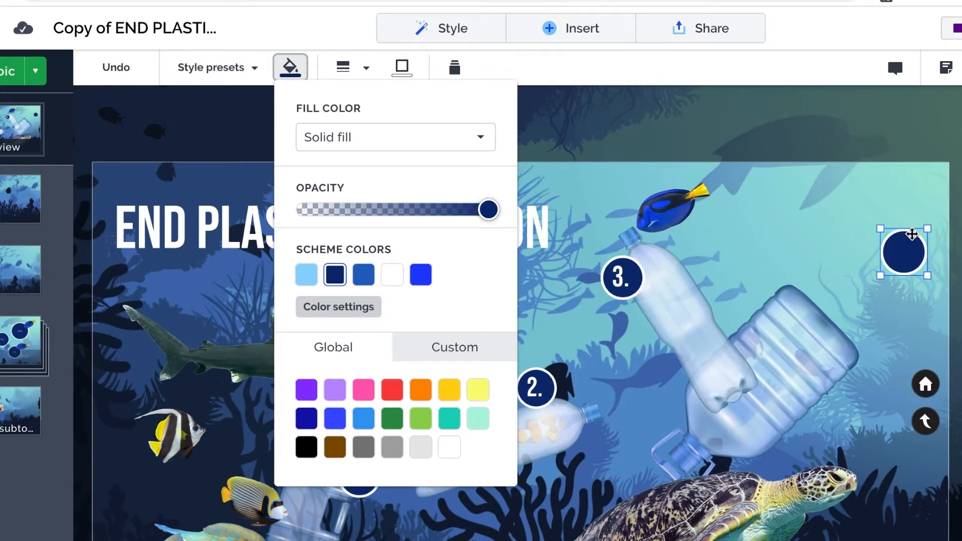
left_click(899, 252)
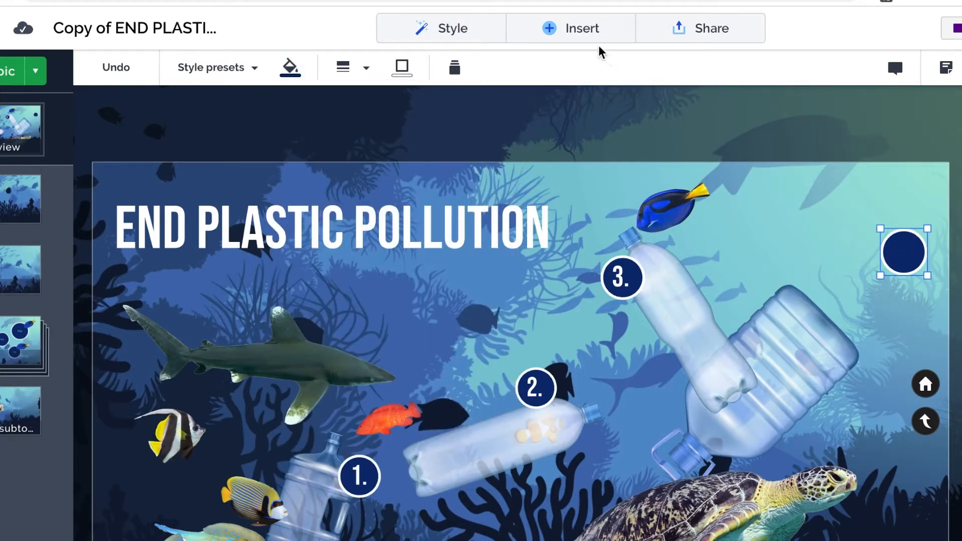
Step: Insert a text box, move it just below the new blue circle and scale it down
left_click(554, 32)
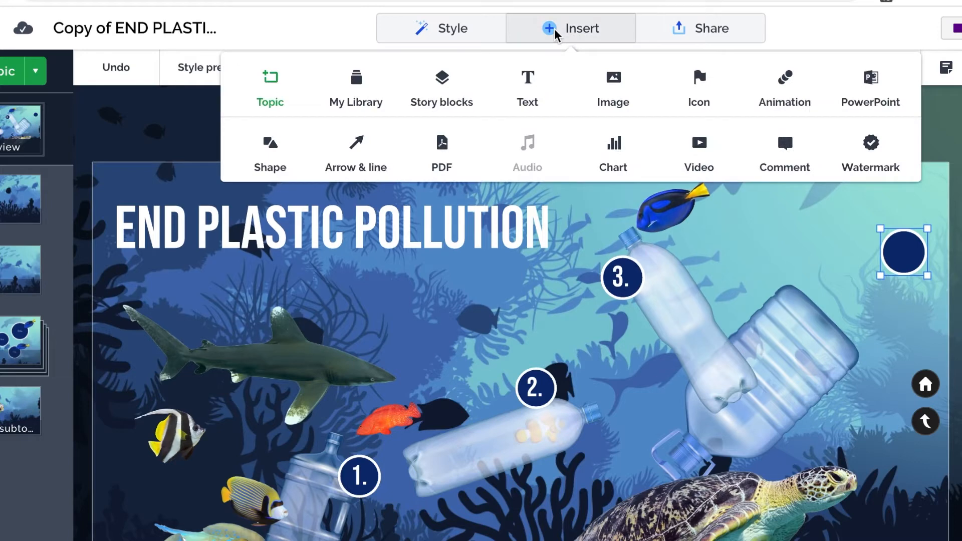
left_click(529, 89)
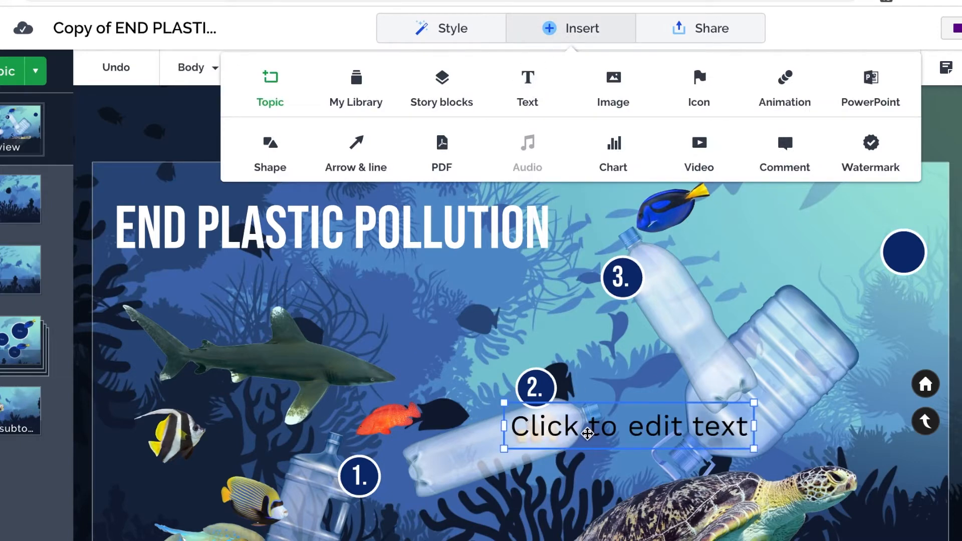
left_click_drag(590, 407, 779, 267)
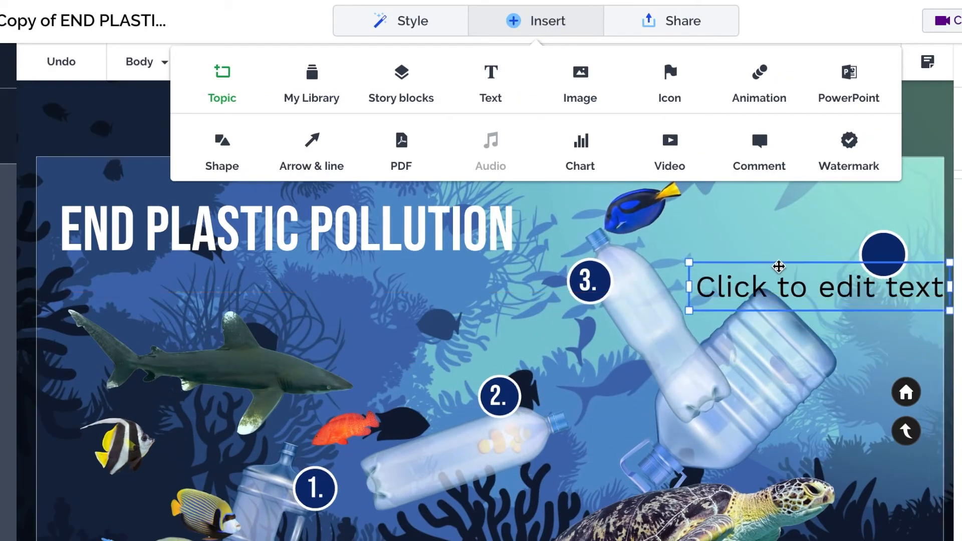
left_click(722, 272)
left_click_drag(690, 265, 830, 285)
Step: Enter "4." in the text box and narrow the box to fit the number
left_click(860, 296)
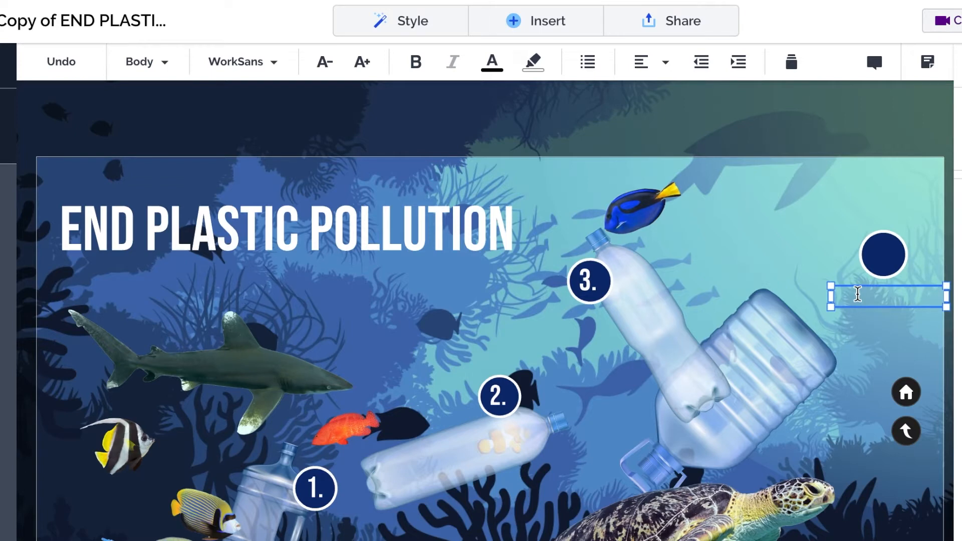
type("1.")
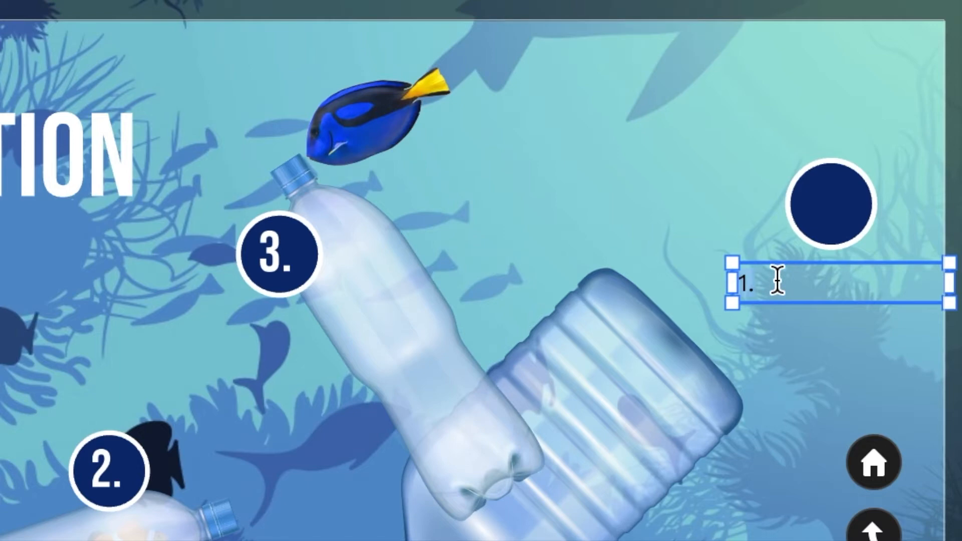
key("BackSpace")
key("BackSpace")
type("4.")
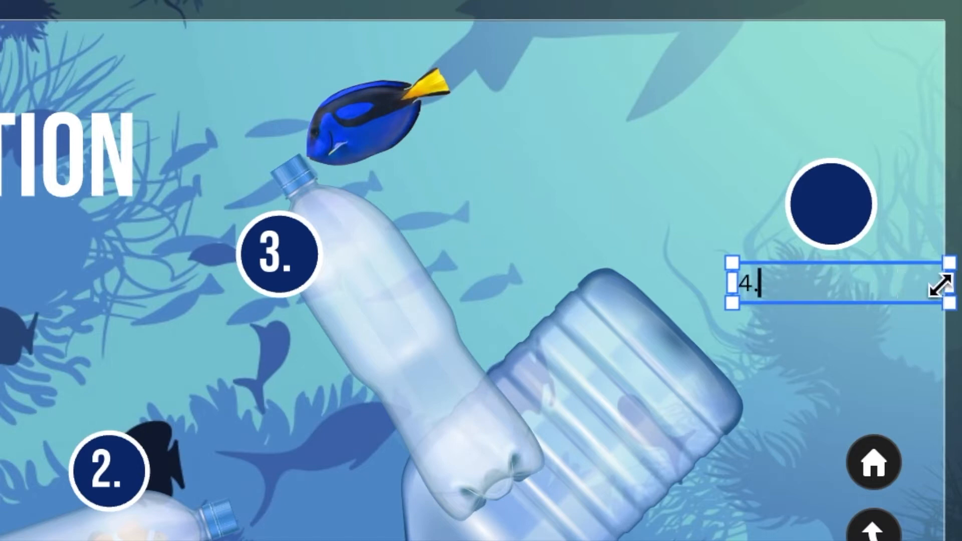
left_click_drag(945, 285, 777, 293)
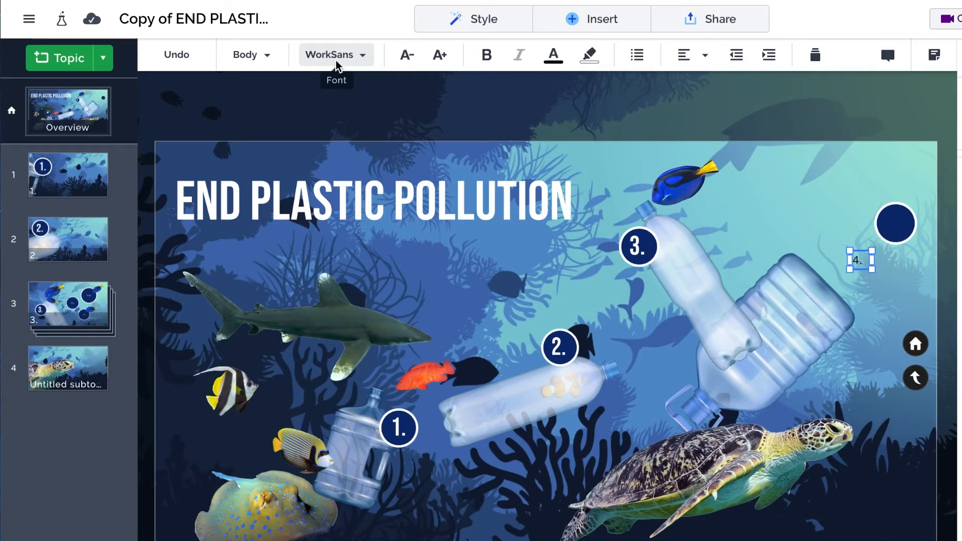
Step: Apply the Title text preset to the "4." and center it on the blue circle
left_click(273, 56)
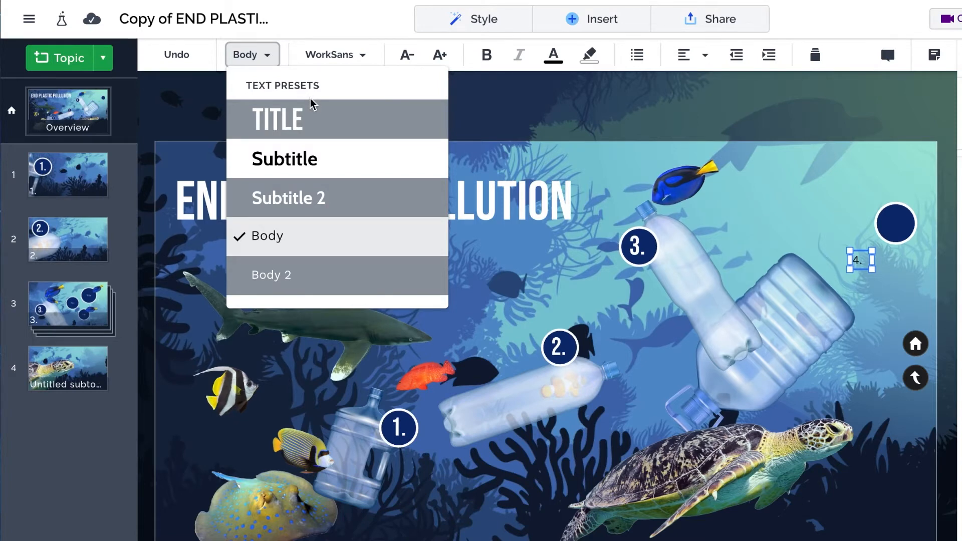
left_click(291, 119)
left_click_drag(846, 254, 830, 230)
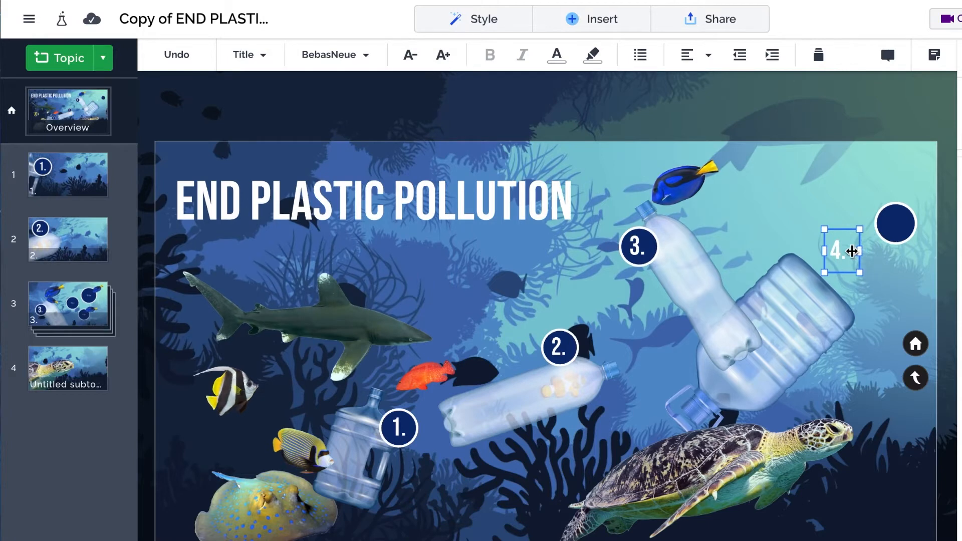
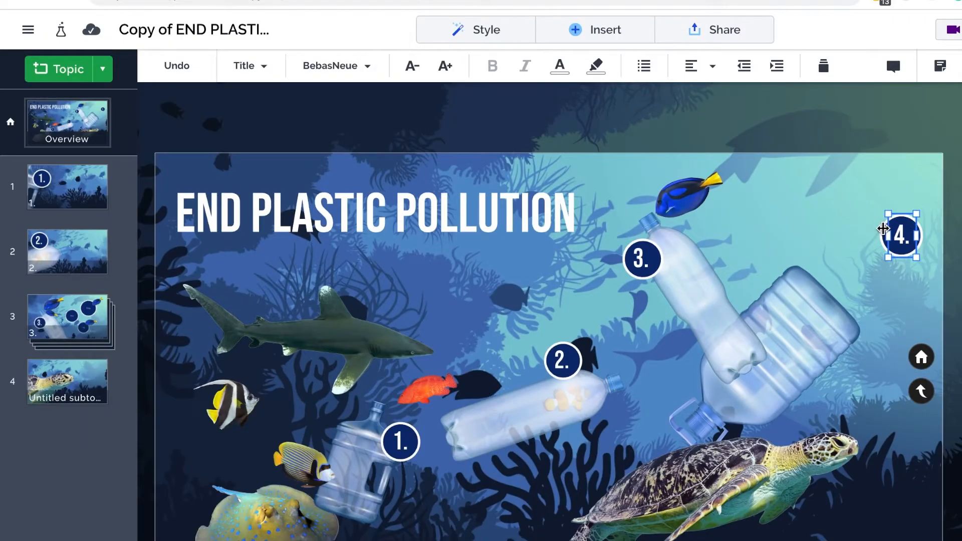
left_click(880, 235)
left_click(869, 239)
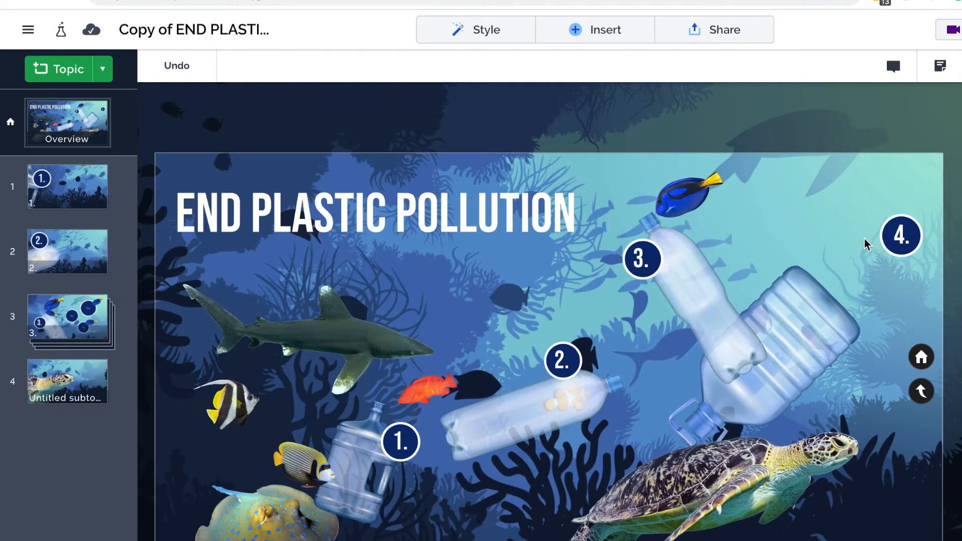
Step: Select the blue circle and its "4." text together and group them
scroll(878, 242, "up", 5)
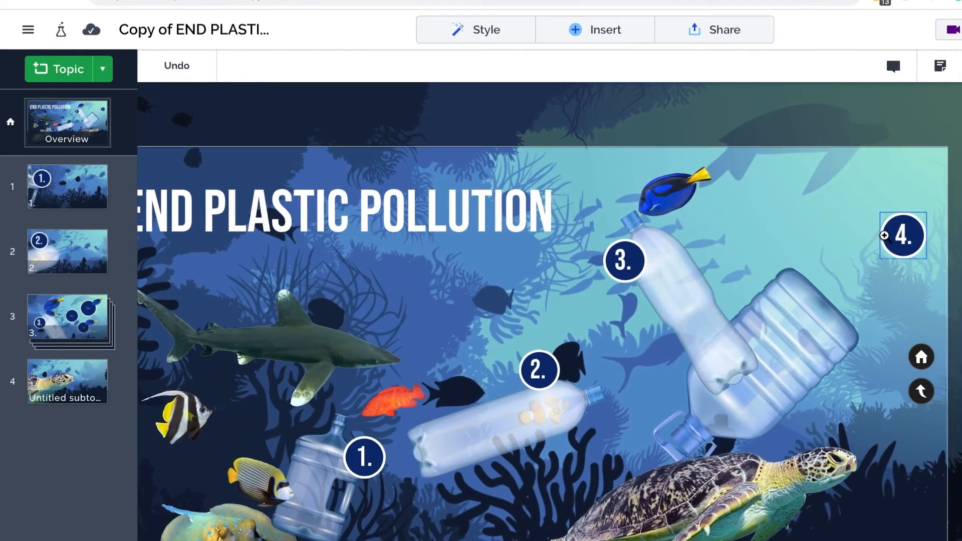
scroll(882, 236, "up", 8)
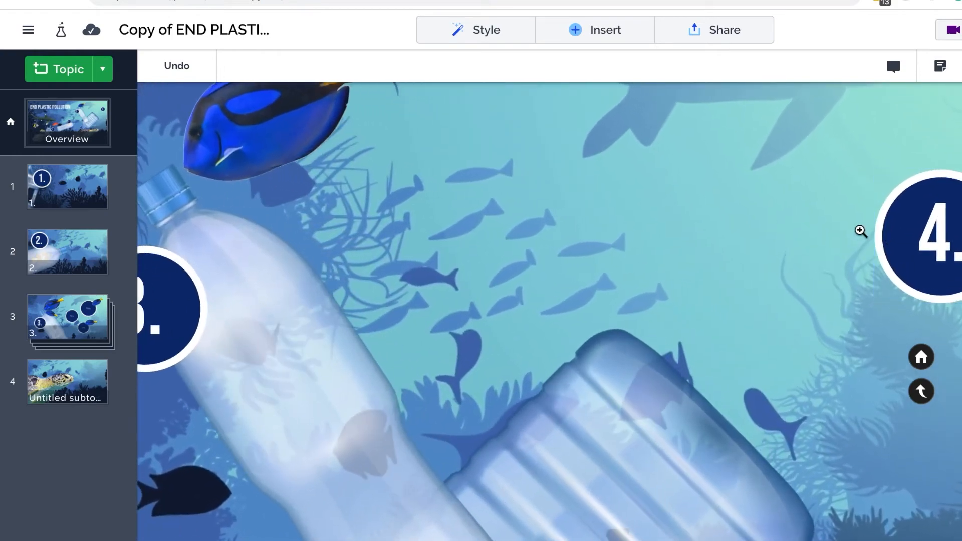
left_click_drag(831, 216, 626, 243)
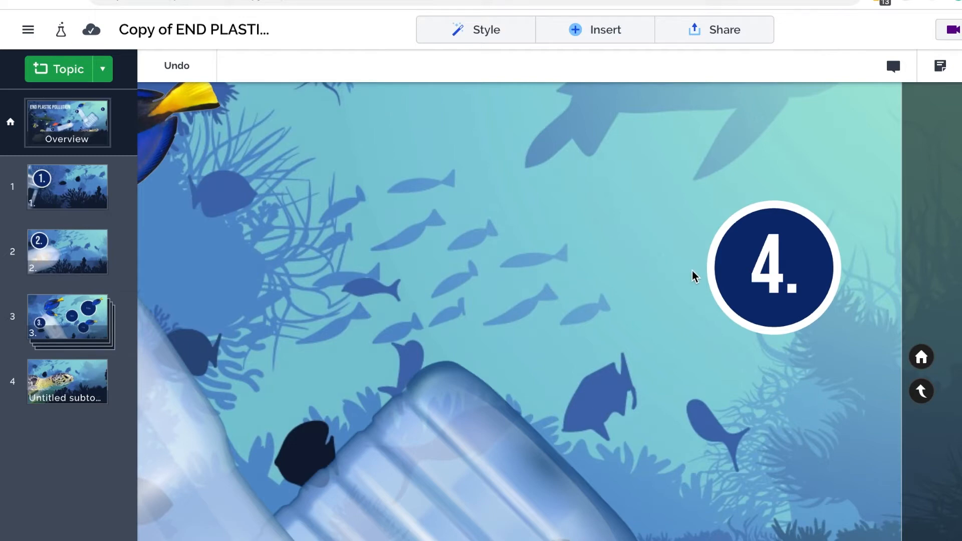
left_click(771, 260)
left_click(722, 251)
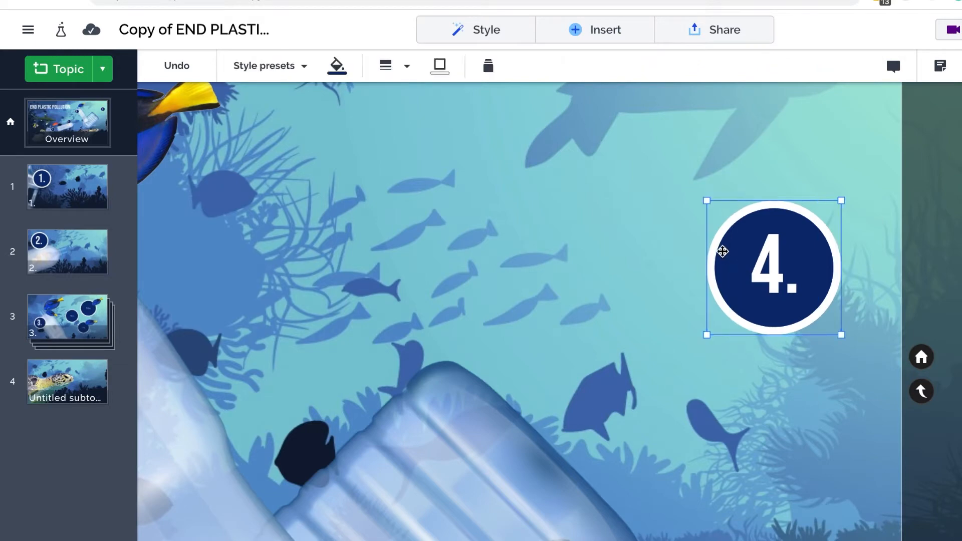
left_click(776, 260)
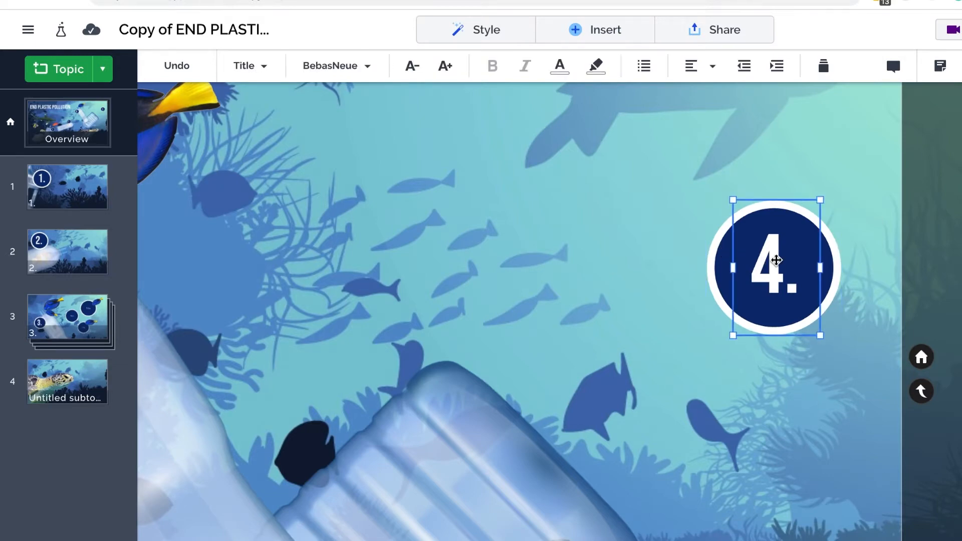
left_click(726, 253)
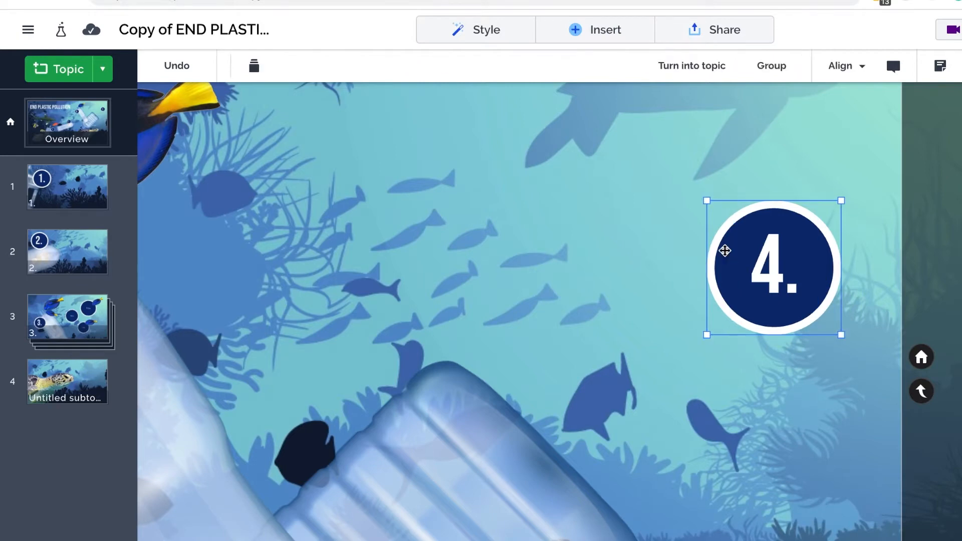
right_click(725, 250)
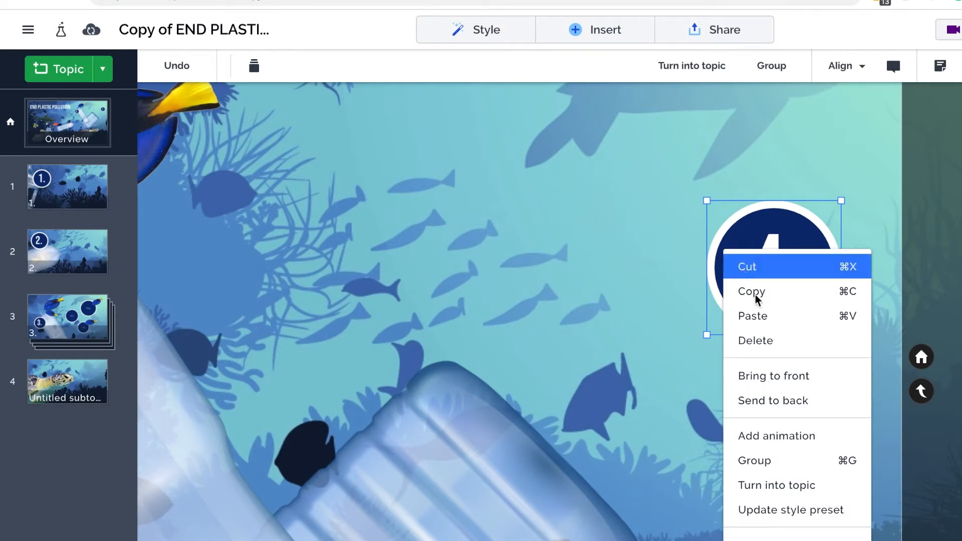
left_click(782, 462)
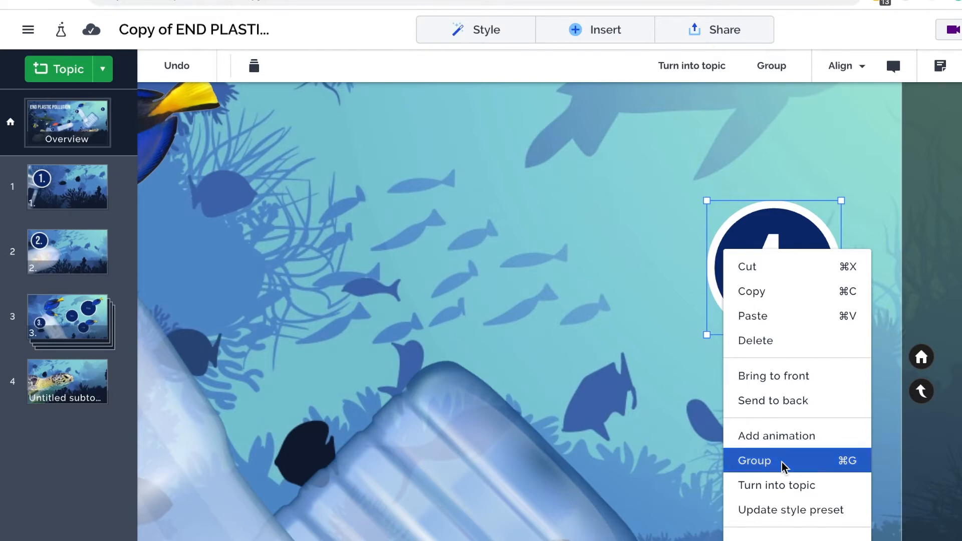
Step: Cut the grouped "4." badge from the overview canvas
scroll(747, 436, "down", 3)
scroll(751, 434, "down", 8)
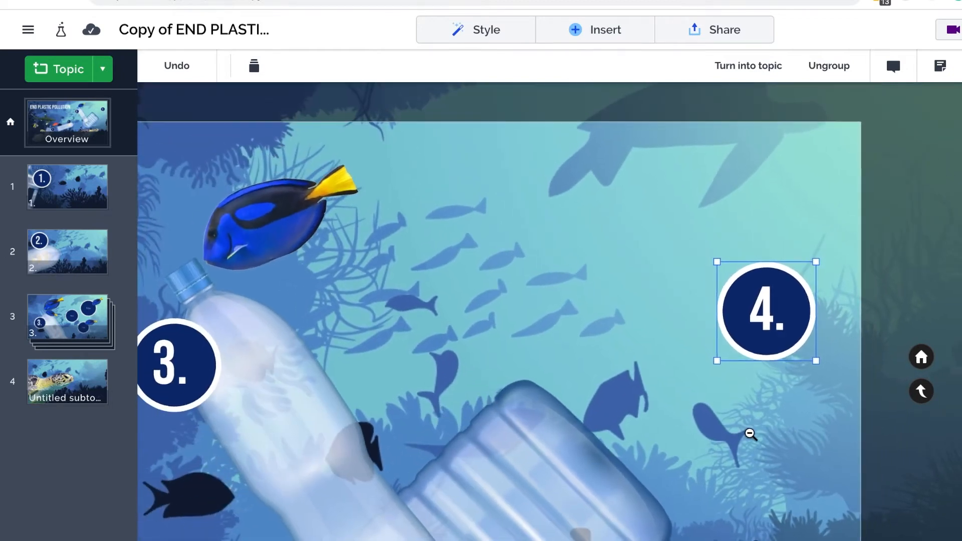
scroll(750, 434, "down", 5)
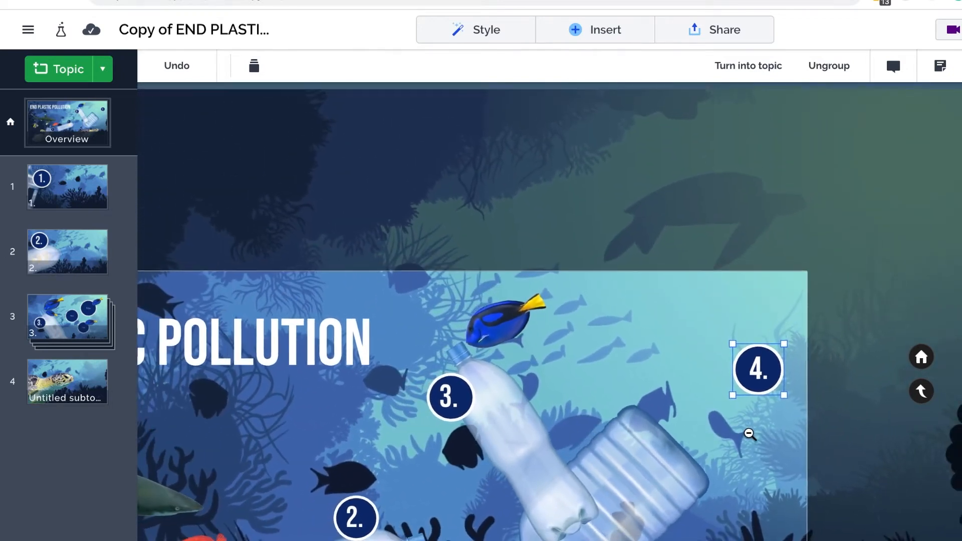
left_click_drag(779, 434, 912, 281)
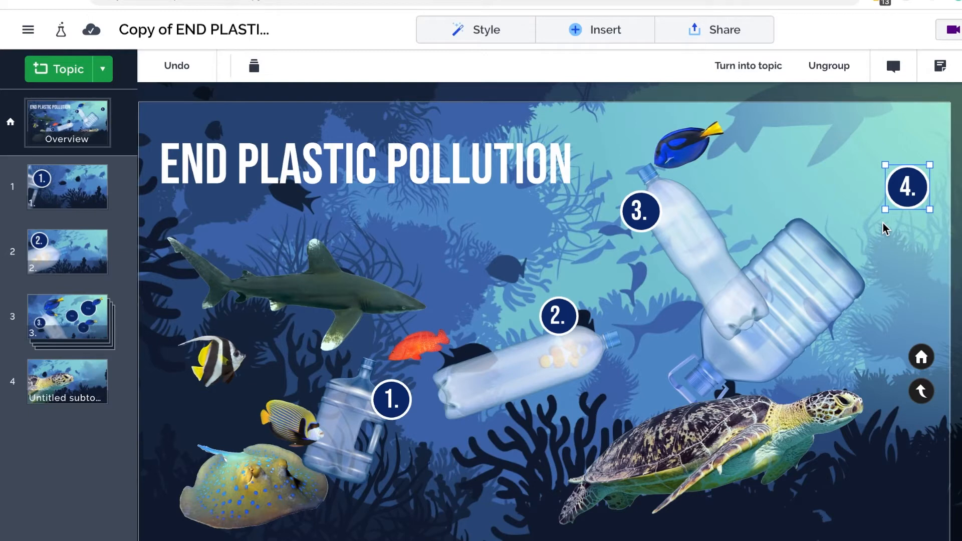
right_click(905, 195)
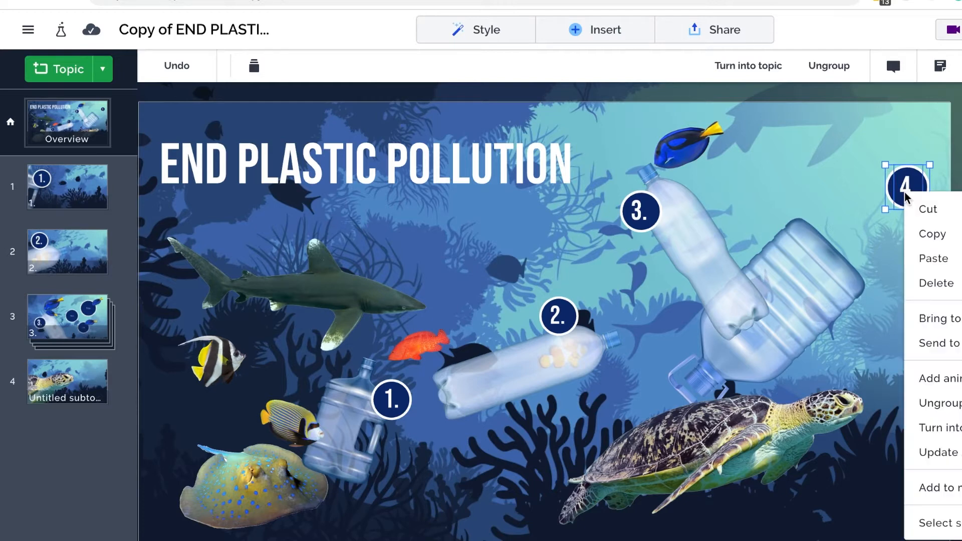
left_click(947, 210)
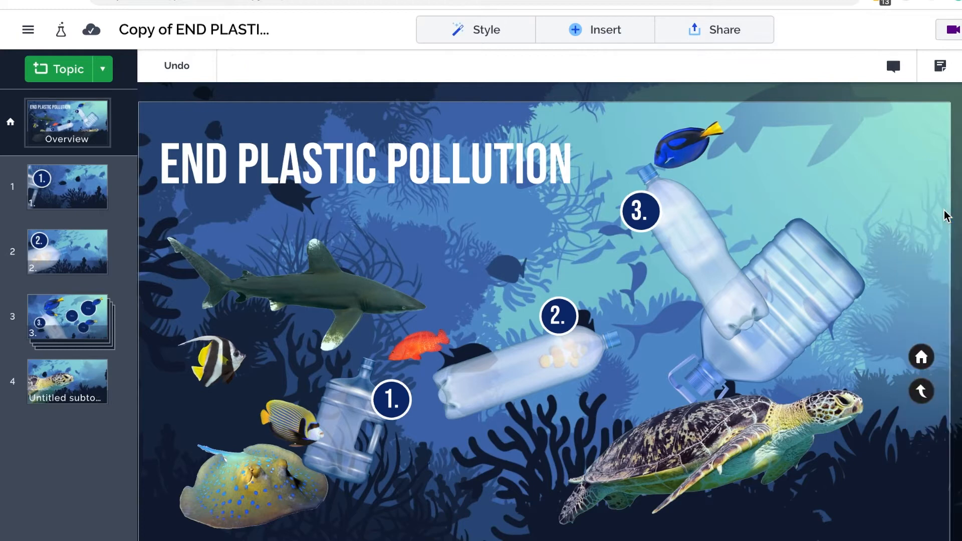
Step: Open advanced topic editing for the turtle topic, paste the "4." badge there and move it above the turtle's neck inside the topic zoom area
left_click(793, 420)
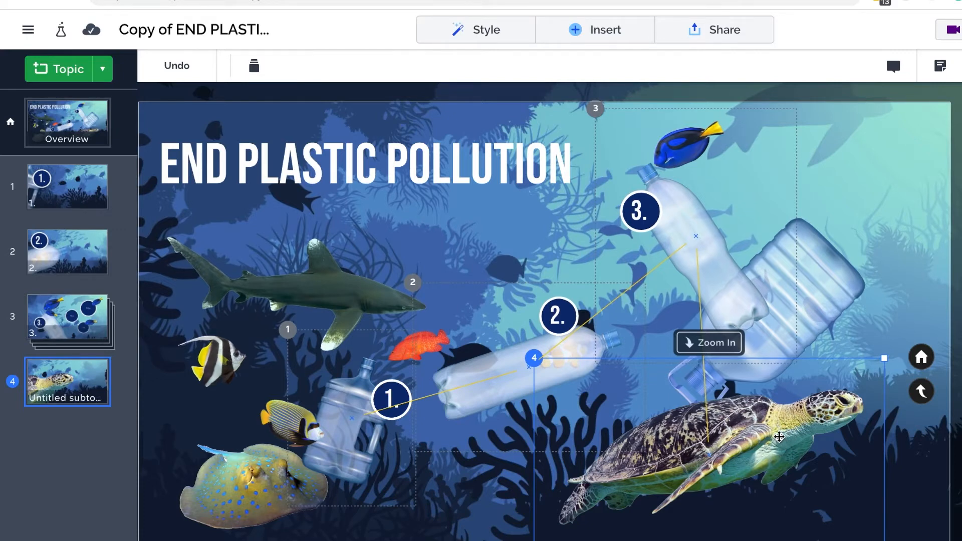
right_click(779, 437)
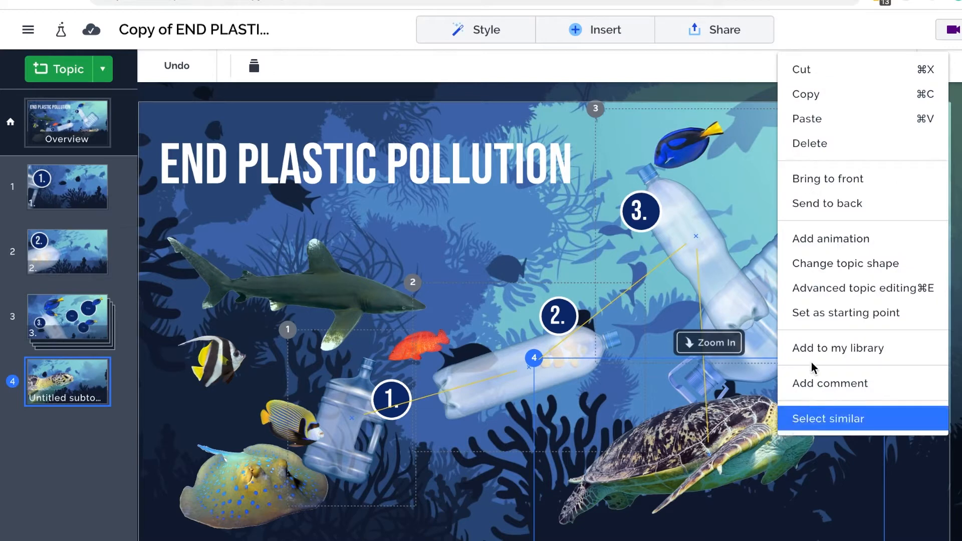
left_click(884, 295)
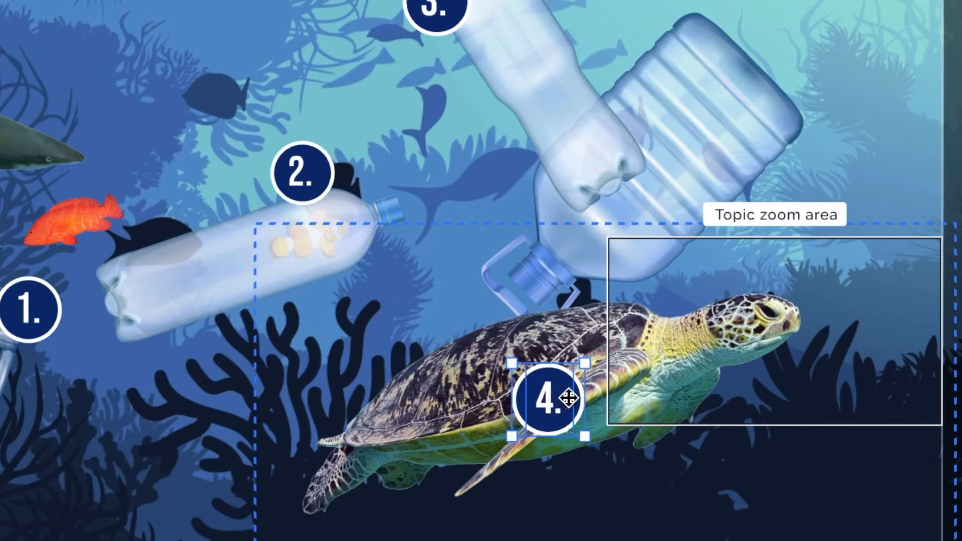
left_click_drag(575, 398, 695, 281)
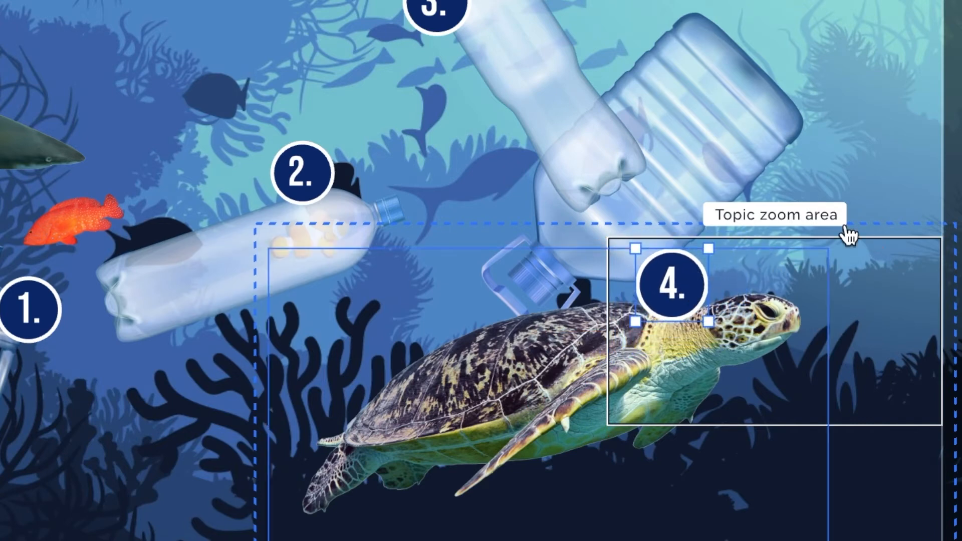
Step: Make the "4." badge visible both inside and outside the turtle topic and return to the overview
right_click(686, 289)
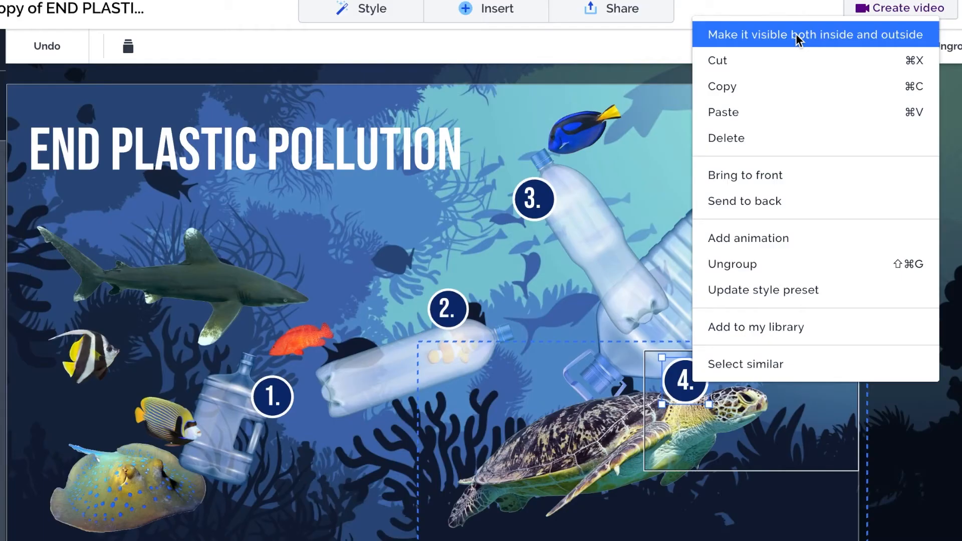
left_click(798, 39)
left_click(845, 278)
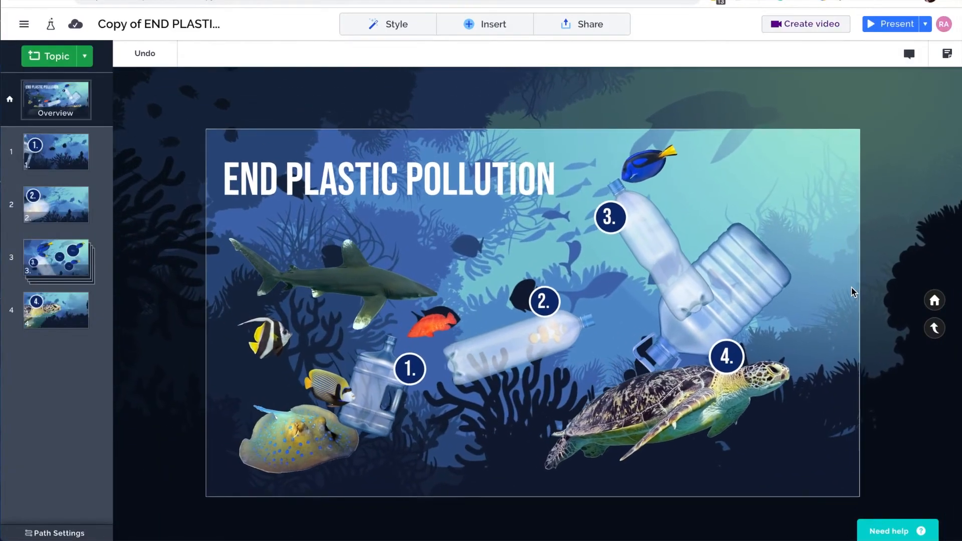
Step: Open topic 3, check the available subtopic types and enter its largest "Title" circle subtopic
scroll(835, 293, "up", 3)
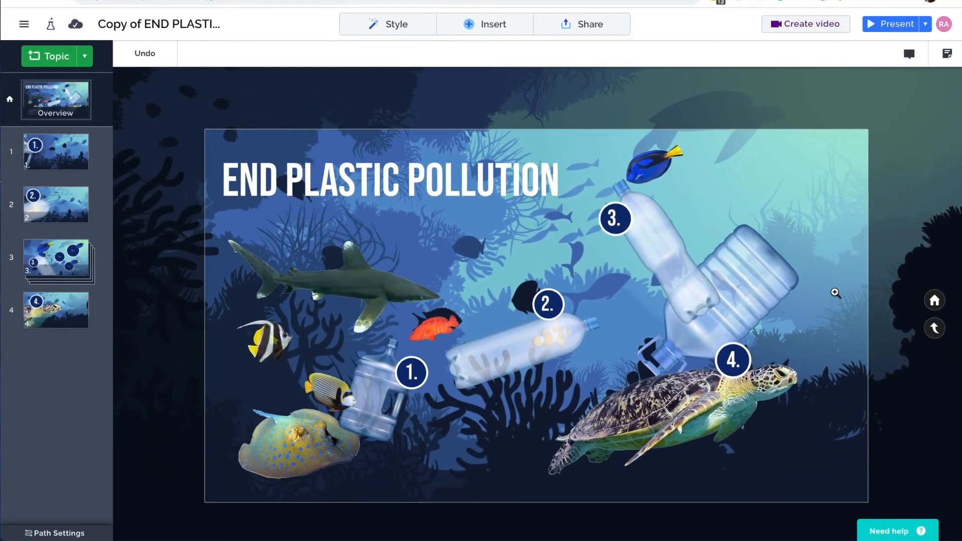
left_click_drag(833, 283, 883, 269)
scroll(865, 252, "up", 1)
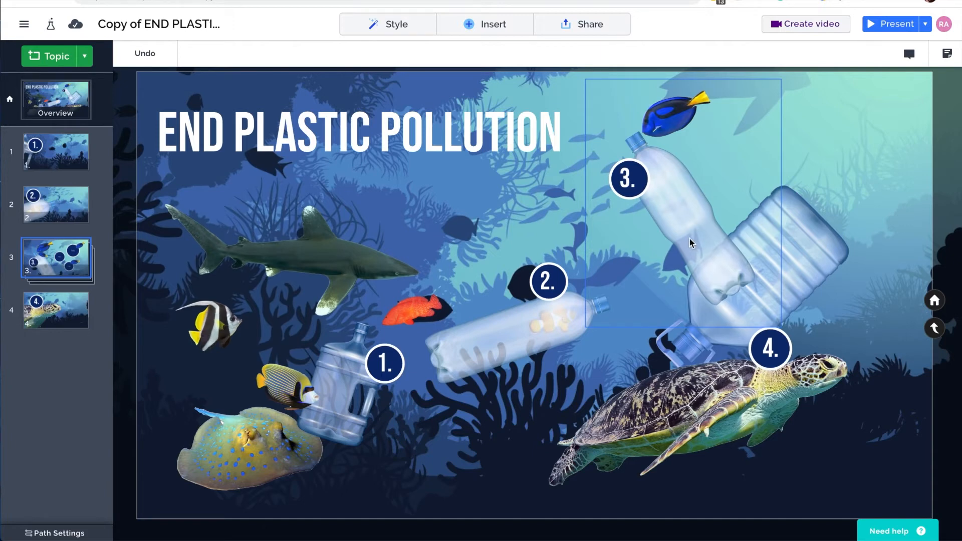
left_click(630, 180)
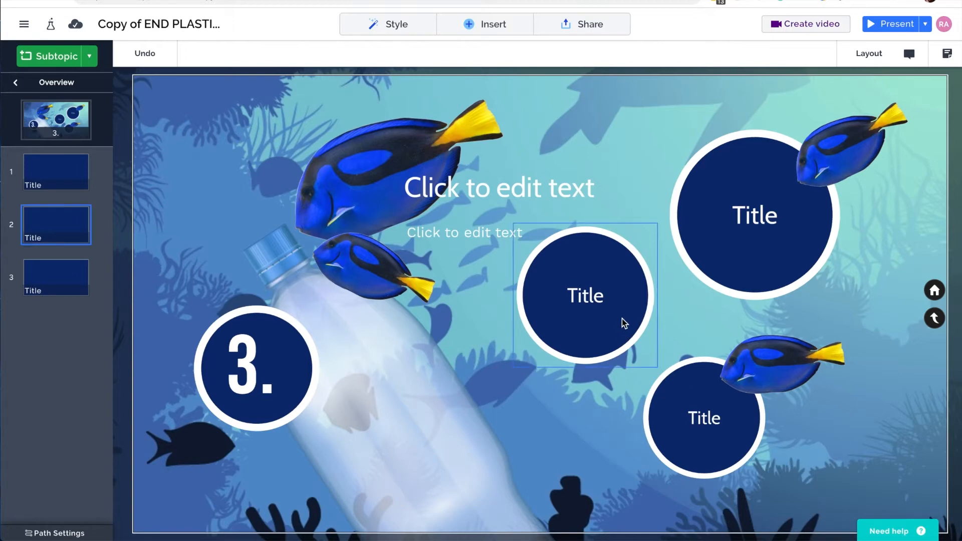
left_click(91, 57)
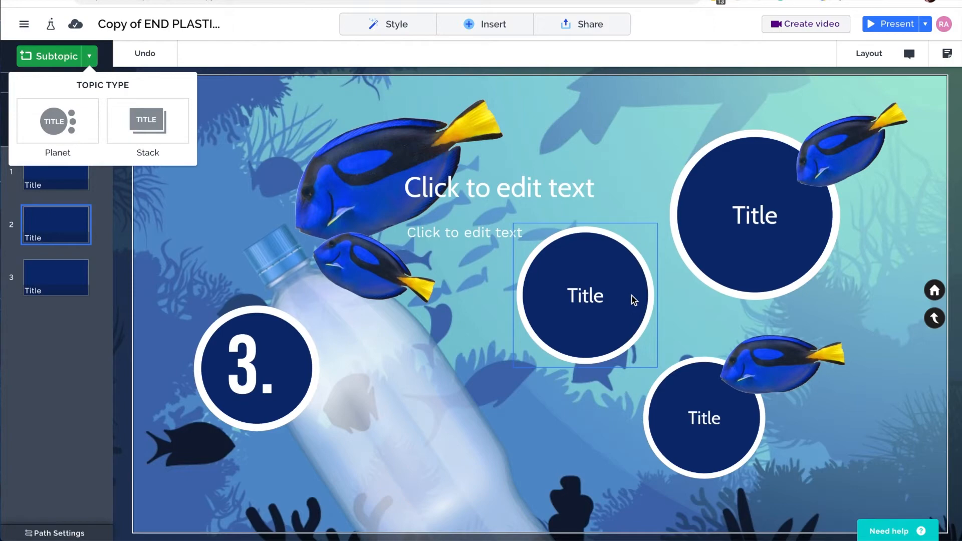
left_click(731, 229)
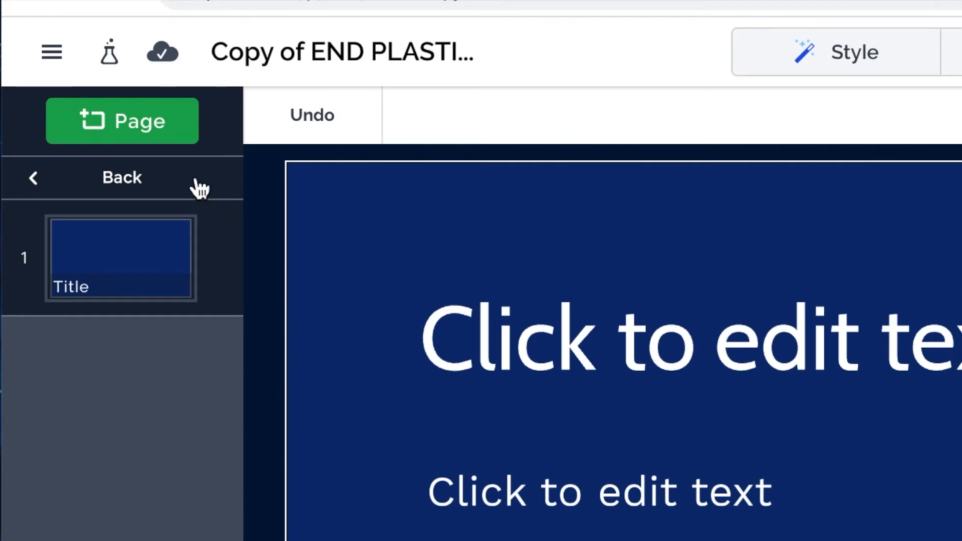
Step: Add three new pages after the Title page of this subtopic
left_click(140, 129)
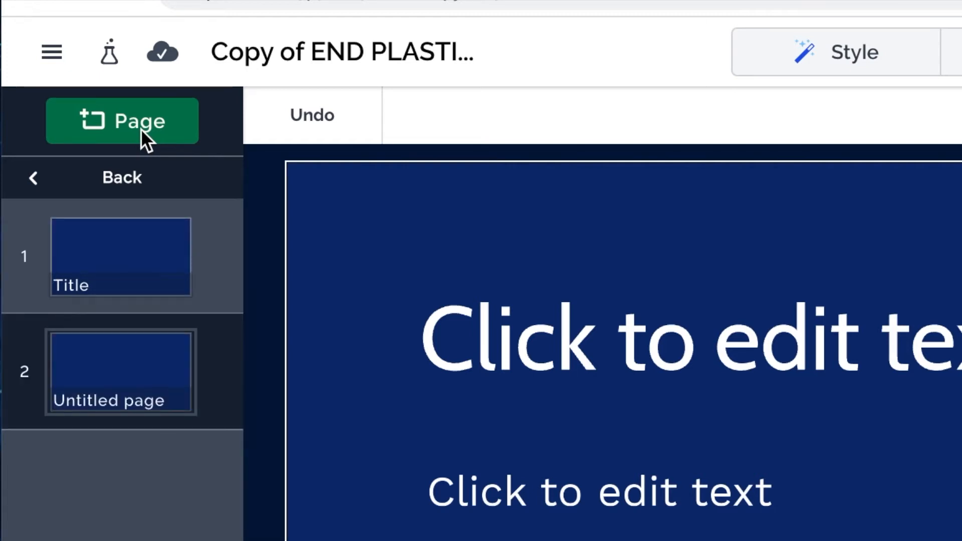
left_click(140, 128)
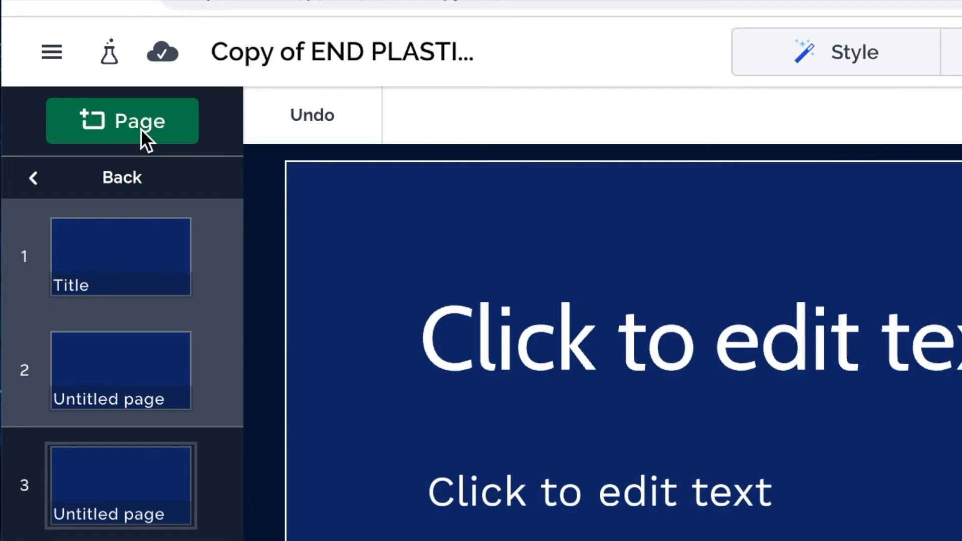
left_click(140, 128)
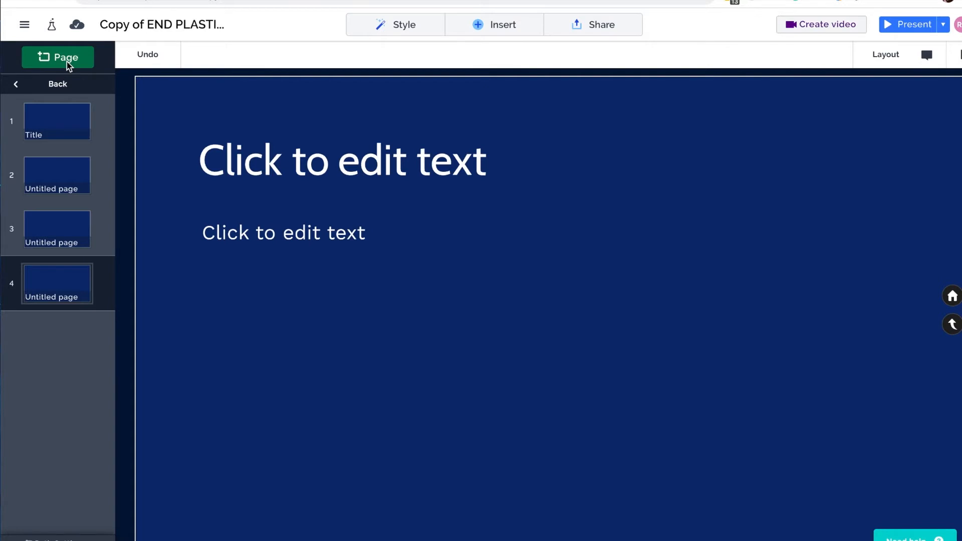
Step: Browse My Library from the first page, Title, and insert the turtle image below the placeholder text
left_click(71, 115)
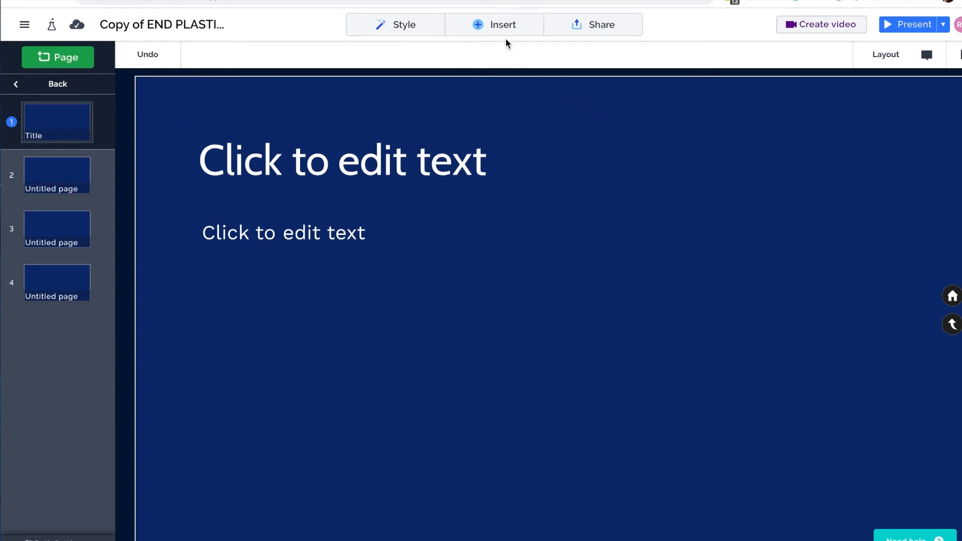
left_click(484, 25)
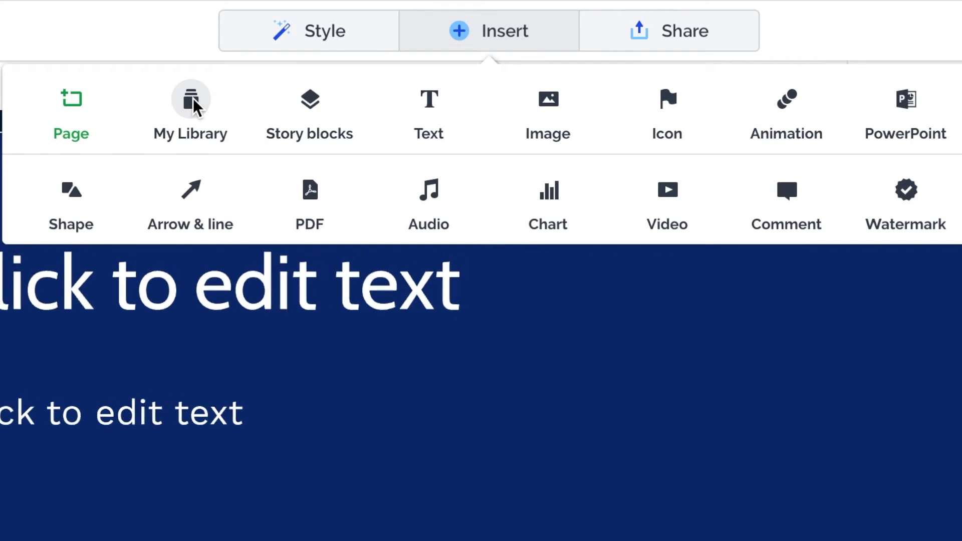
left_click(193, 104)
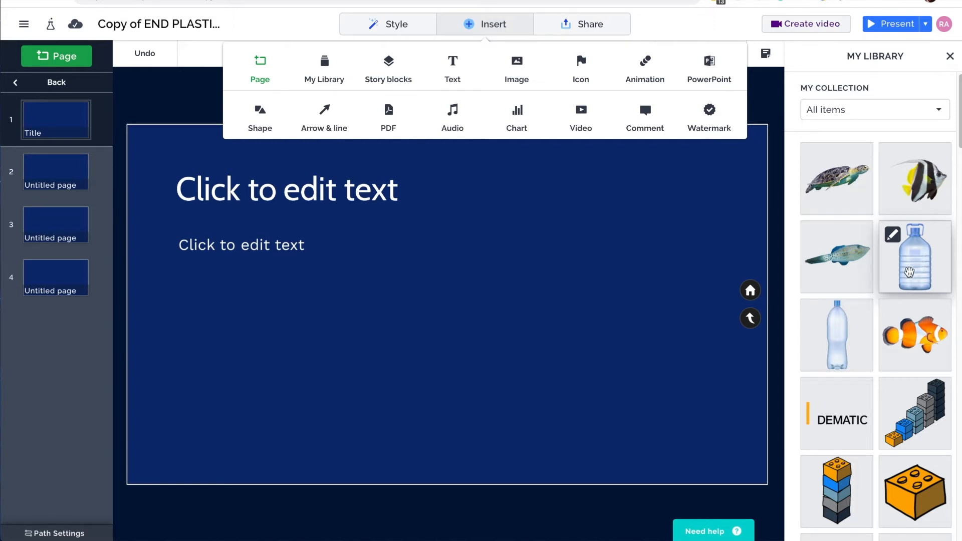
scroll(894, 279, "down", 5)
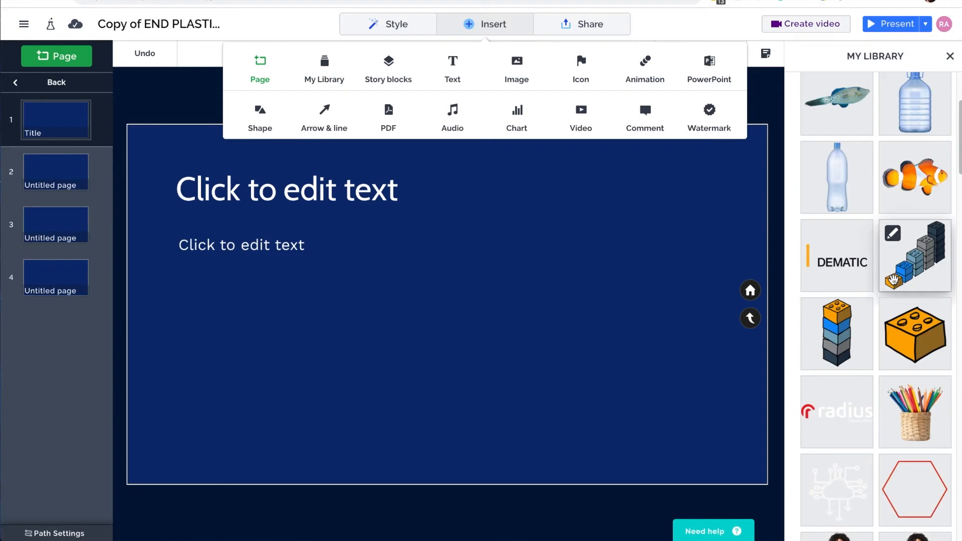
scroll(894, 279, "down", 7)
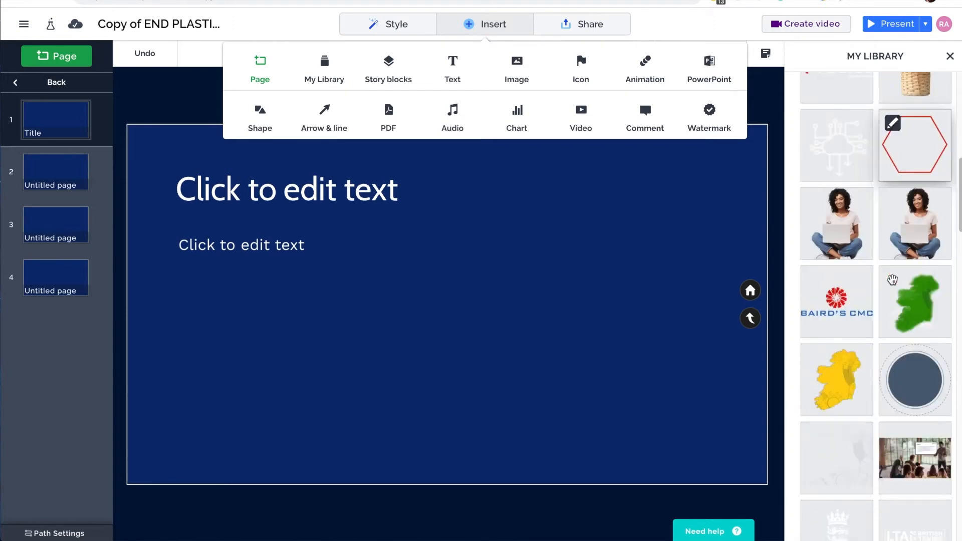
scroll(893, 279, "down", 7)
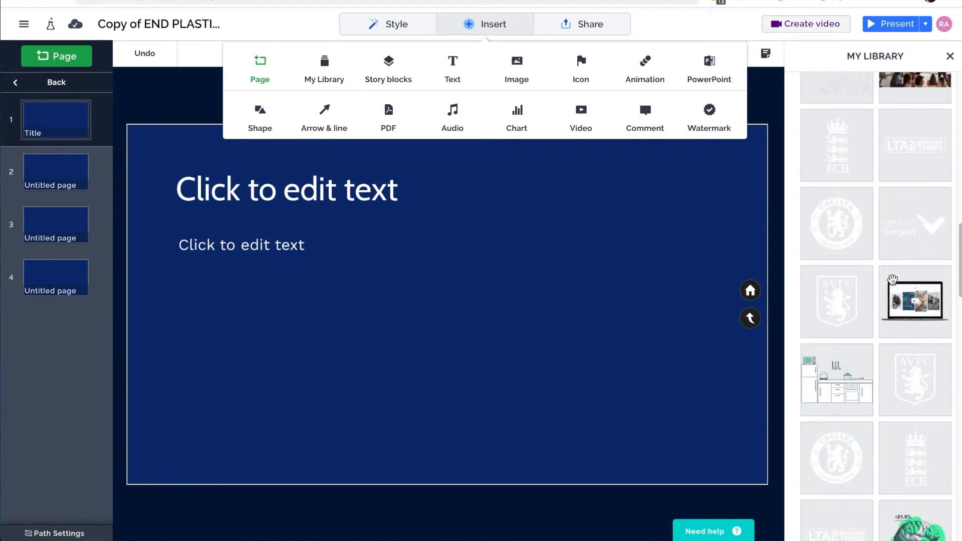
scroll(893, 279, "down", 7)
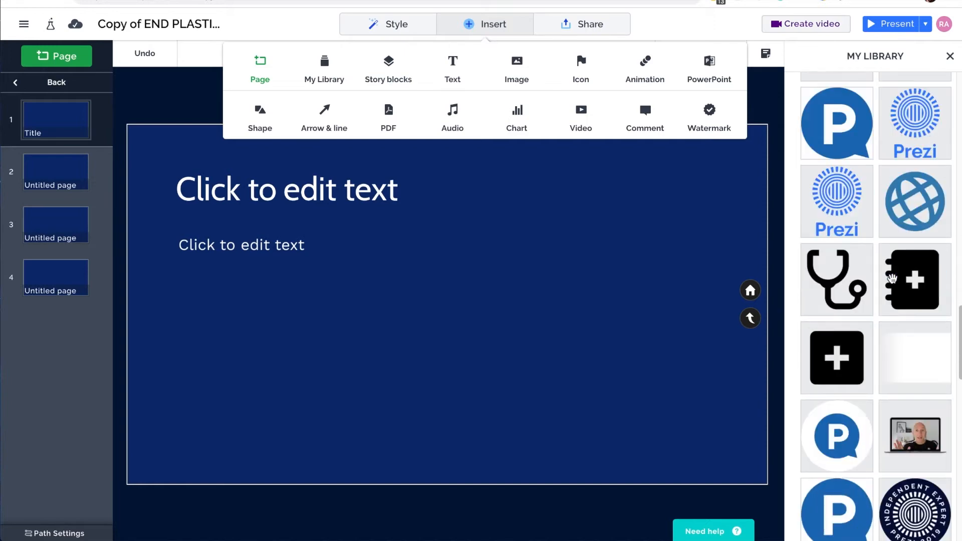
scroll(892, 279, "down", 7)
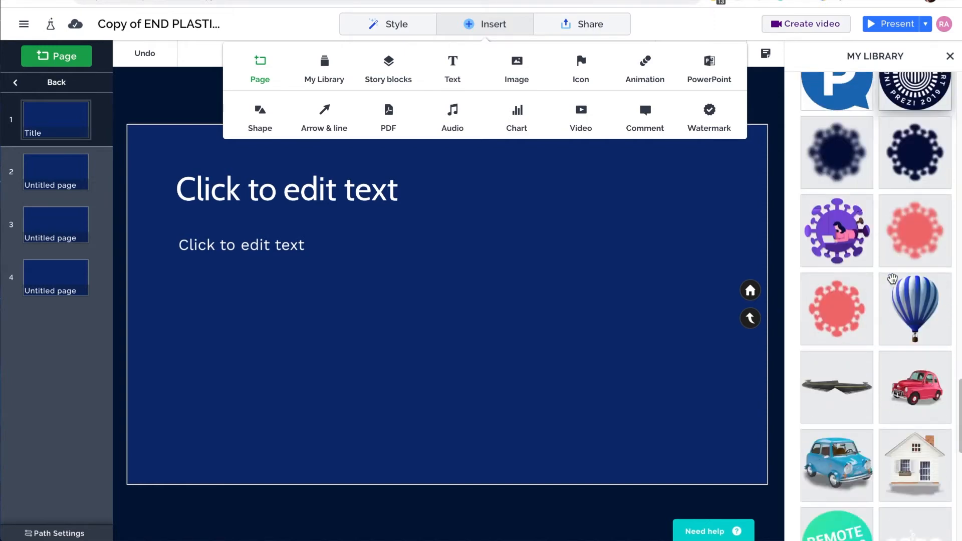
scroll(892, 280, "up", 20)
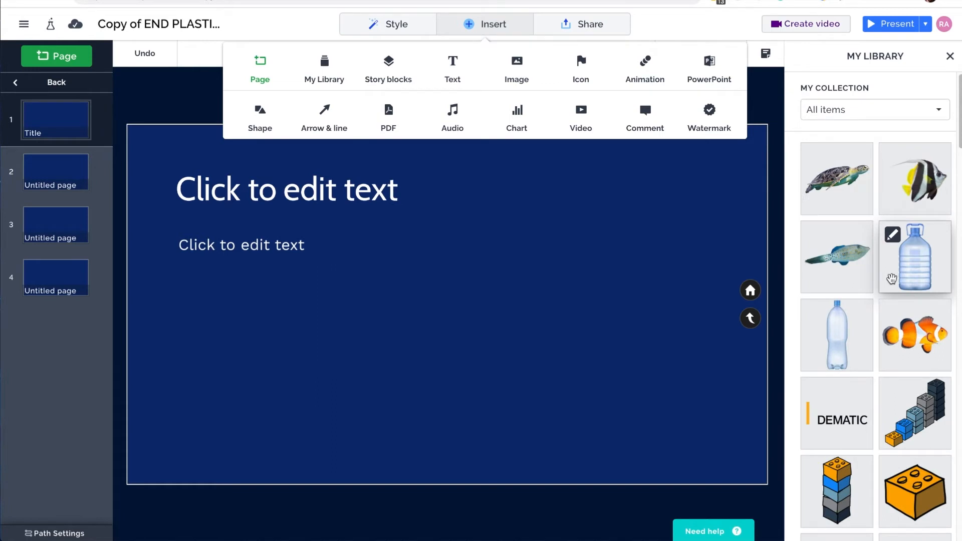
left_click_drag(849, 188, 356, 371)
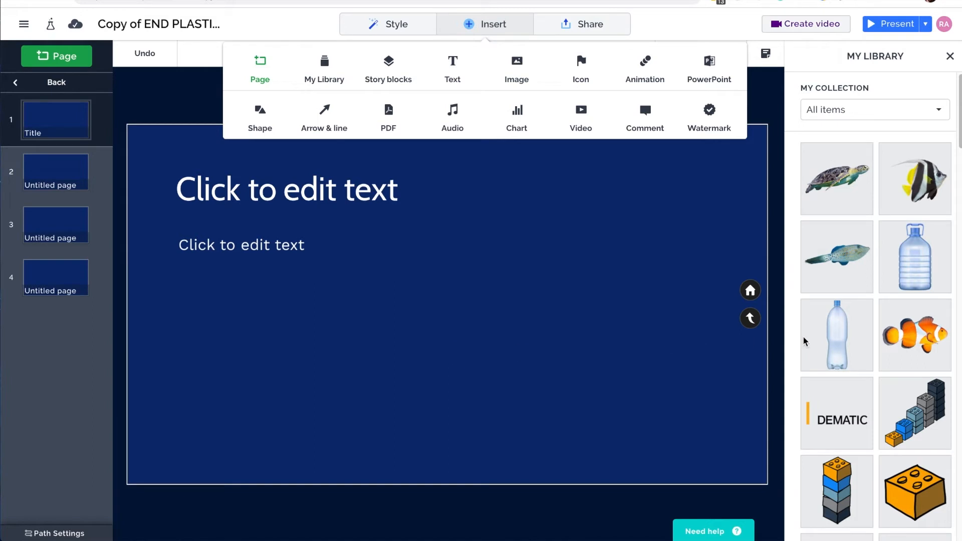
Step: Insert the large handled water bottle from My Library to the right of the turtle and shift it slightly up
left_click_drag(919, 265, 610, 354)
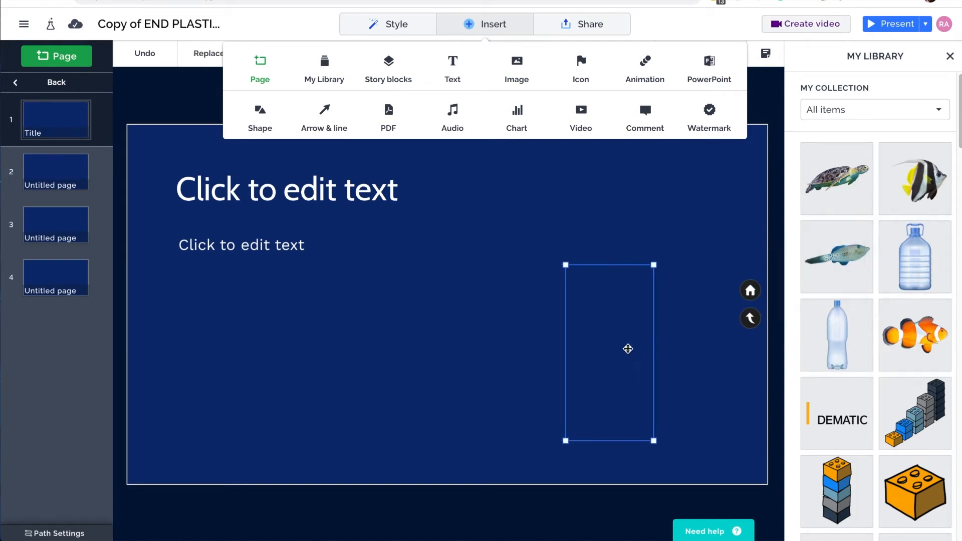
left_click_drag(612, 354, 609, 330)
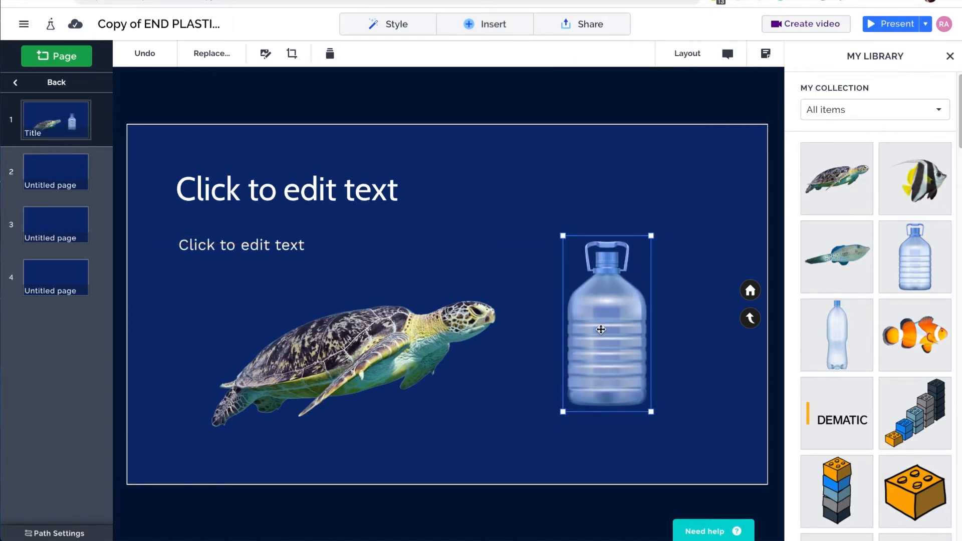
left_click(531, 323)
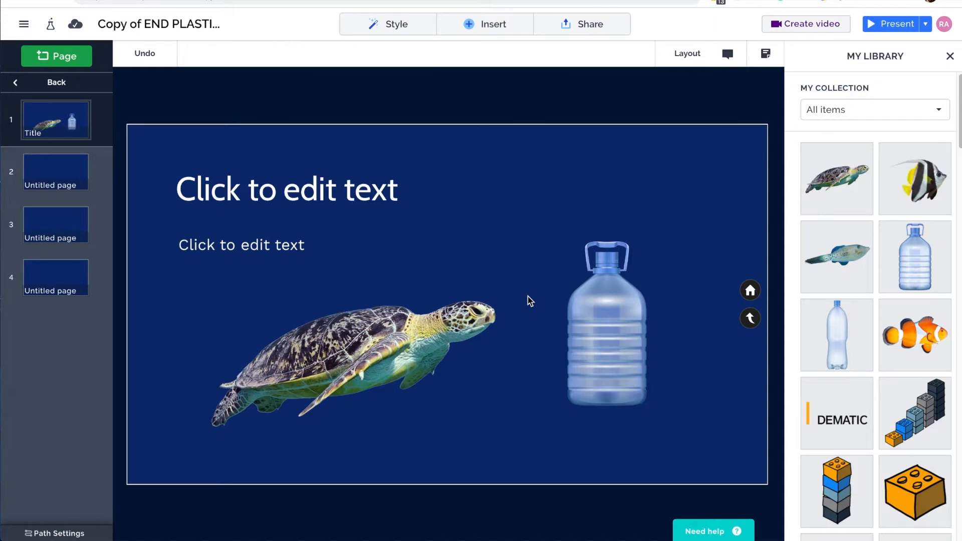
Step: Upload Shark.png from the Ocean Prezi Images folder and place it beside the title placeholder, above the bottle
left_click(473, 25)
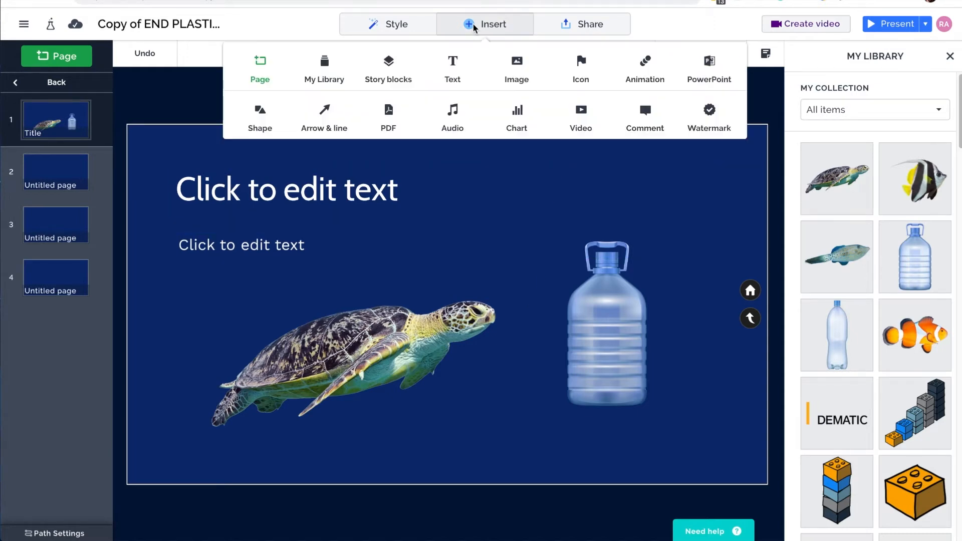
left_click(516, 66)
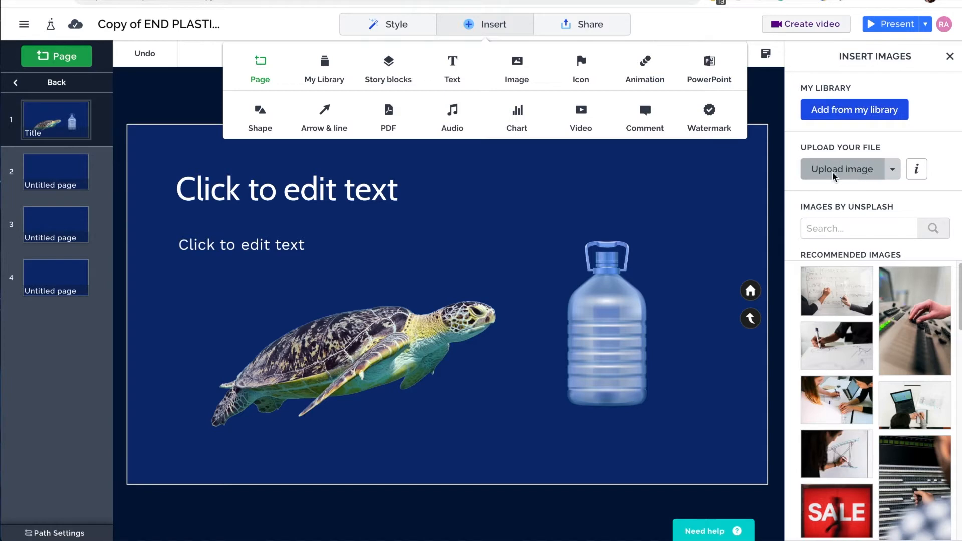
left_click(845, 172)
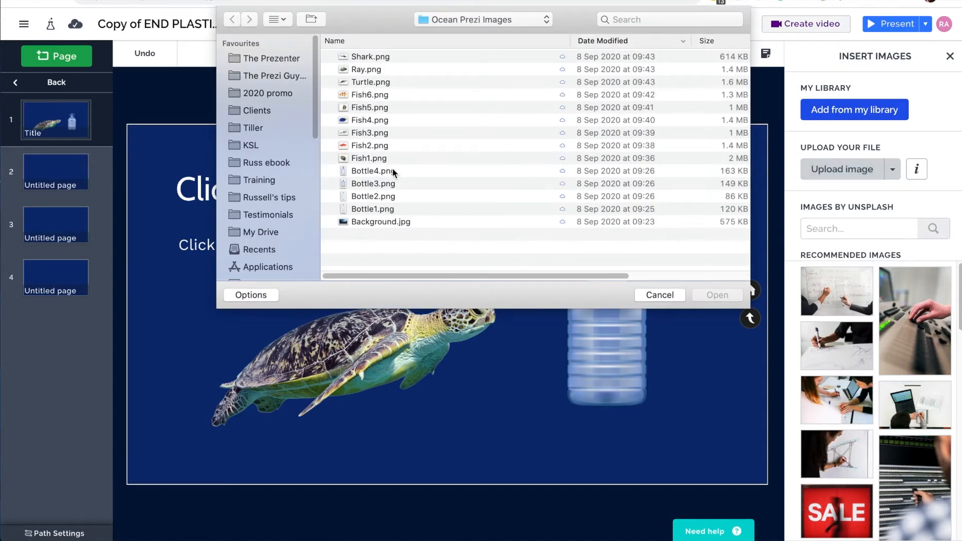
left_click(368, 59)
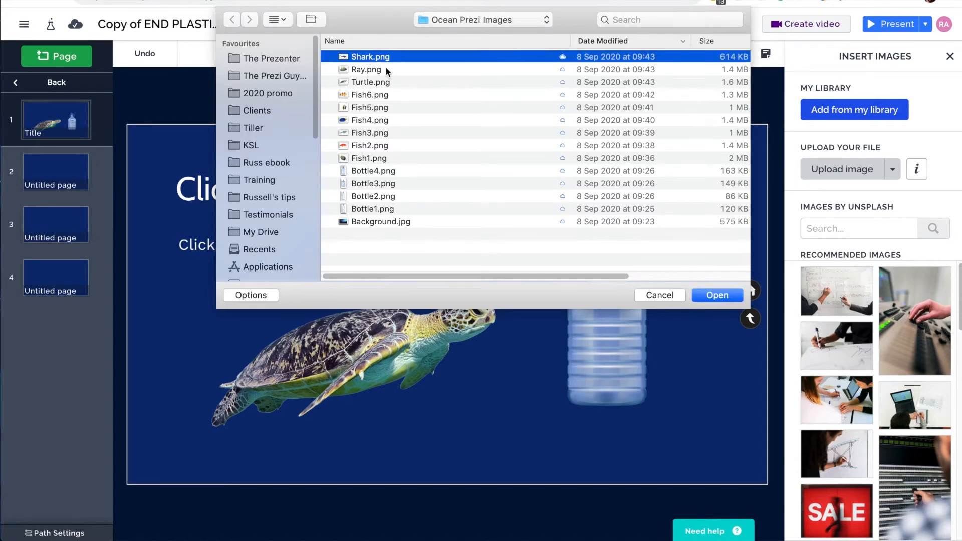
left_click(718, 296)
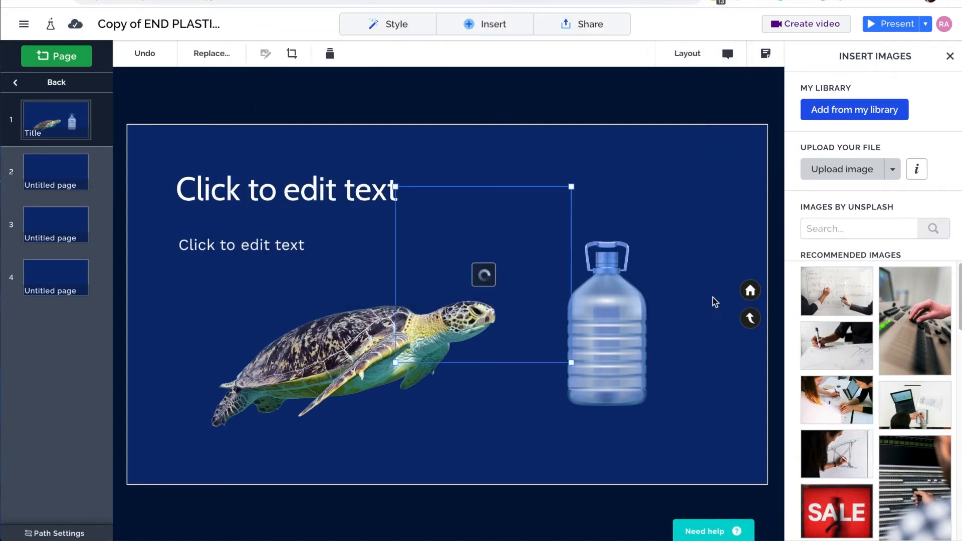
left_click_drag(504, 279, 521, 200)
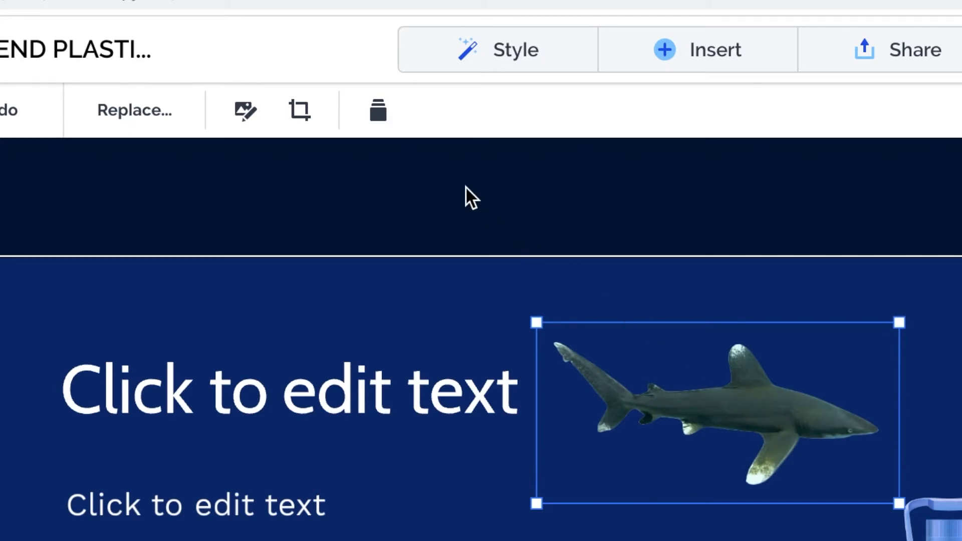
Step: Save the uploaded shark image to My Library and delete it from the page
left_click(378, 109)
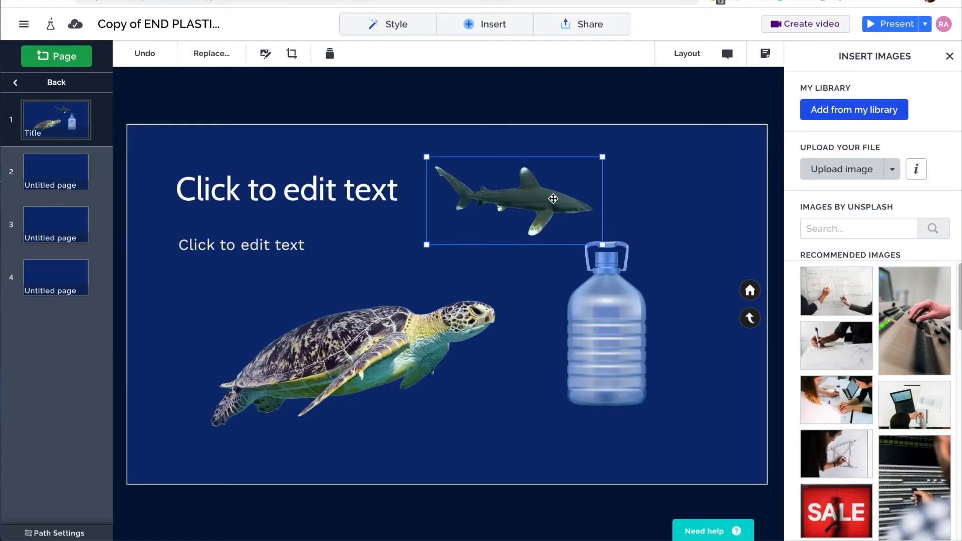
key("Delete")
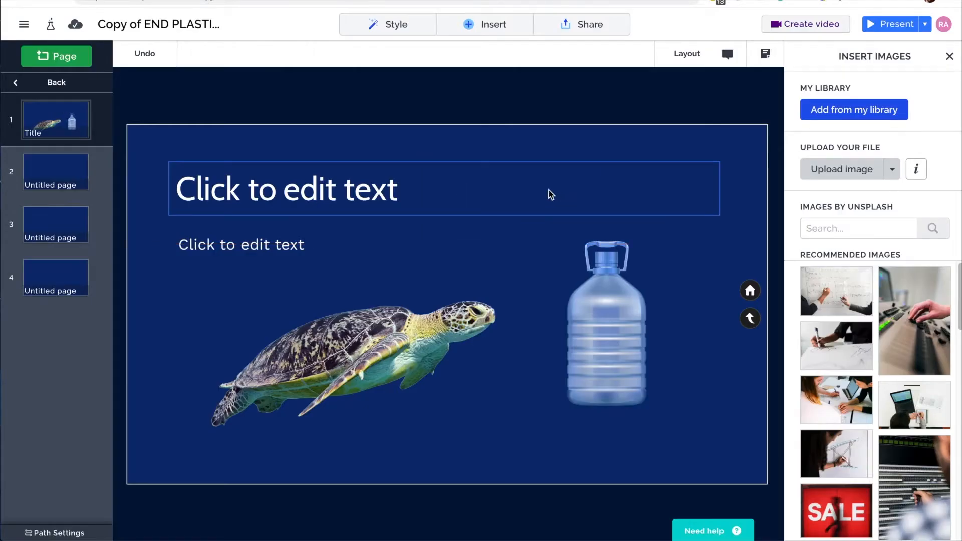
Step: Try inserting the shark from My Library above the turtle and bottle, shift it slightly and remove it from the page
left_click(472, 25)
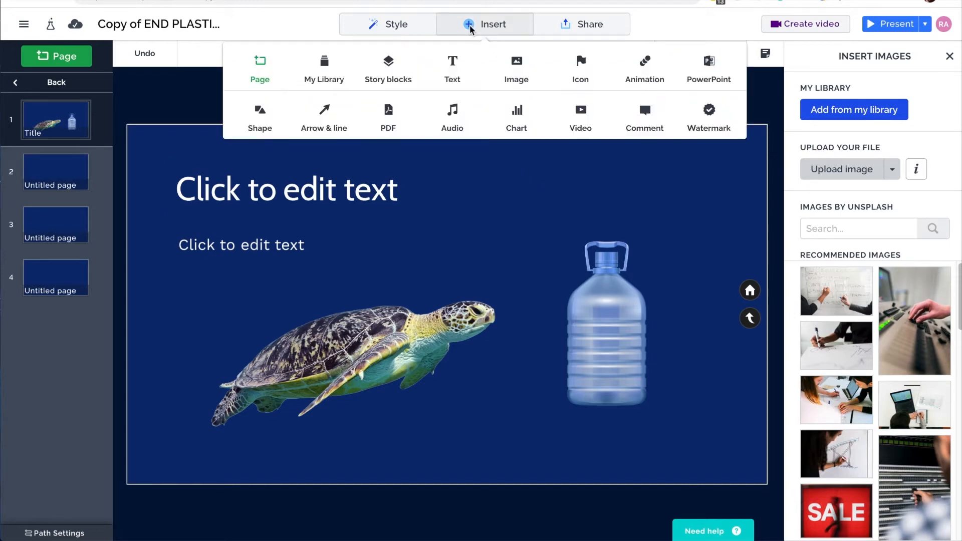
left_click(323, 68)
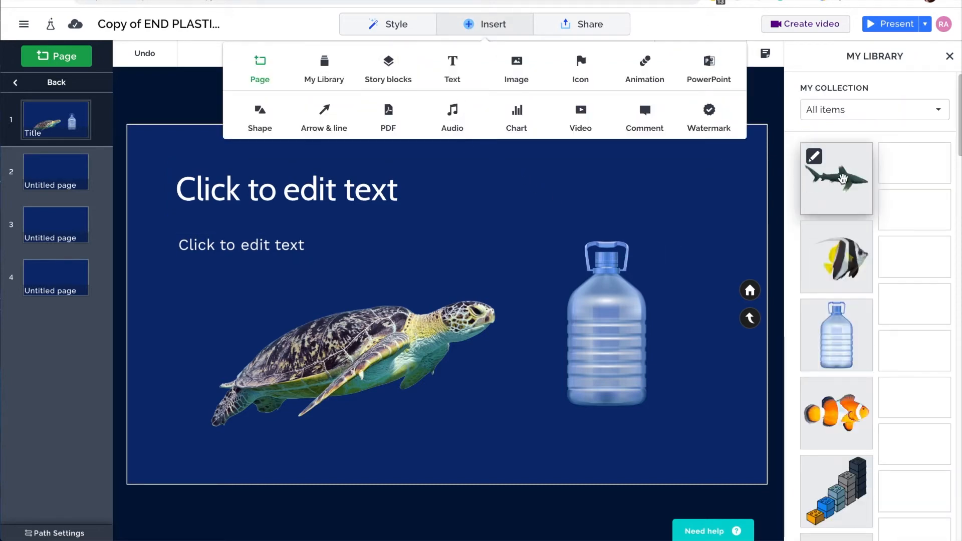
left_click_drag(837, 184, 516, 244)
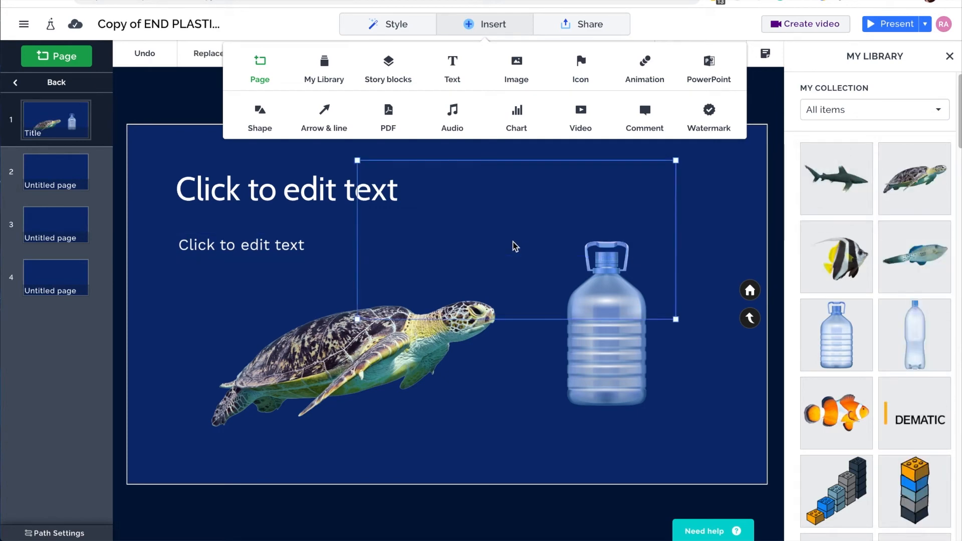
left_click_drag(523, 234, 514, 224)
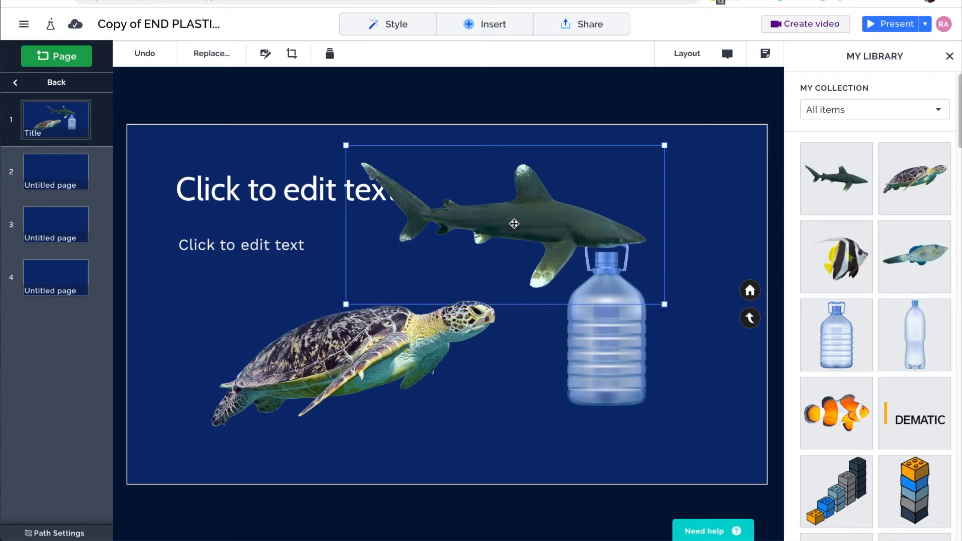
key("Delete")
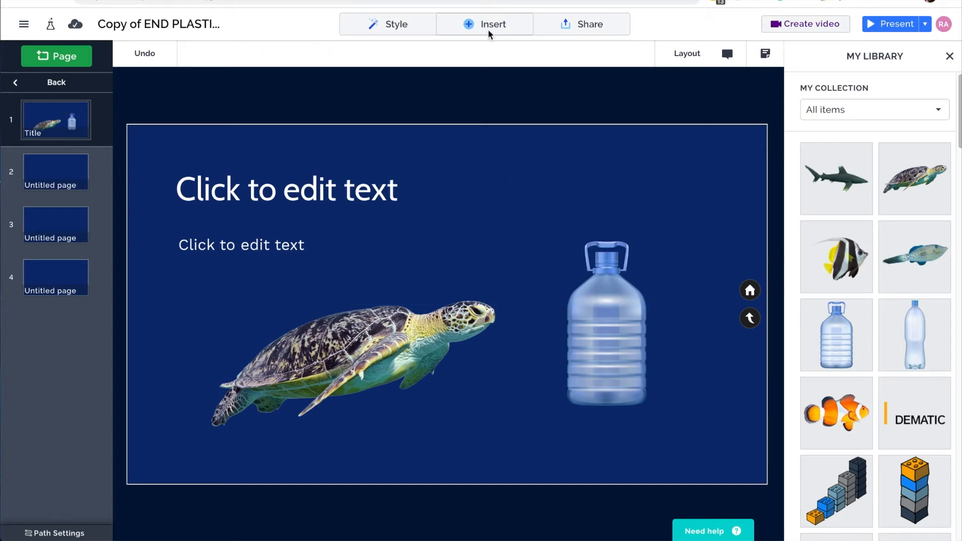
Step: Search the Unsplash images for "Shark"
left_click(481, 23)
left_click(518, 68)
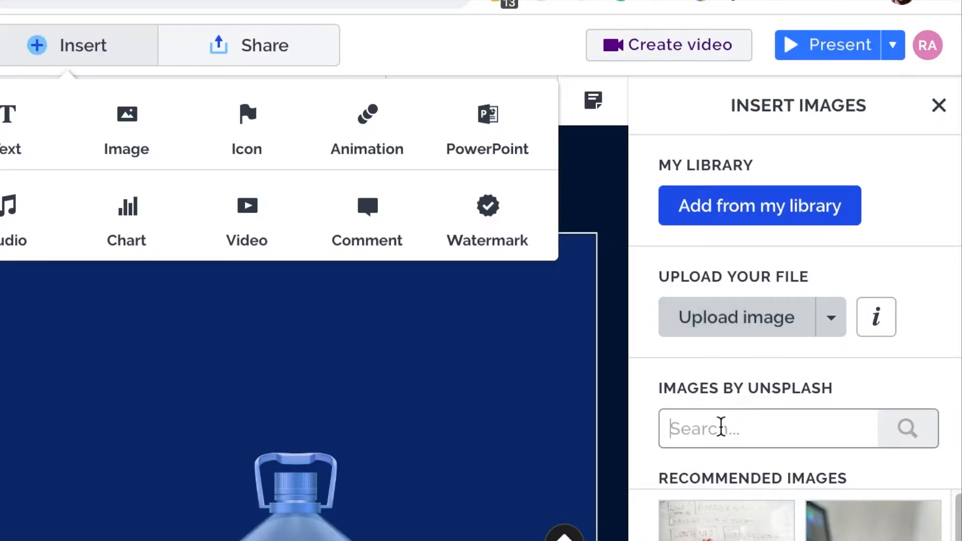
left_click(722, 427)
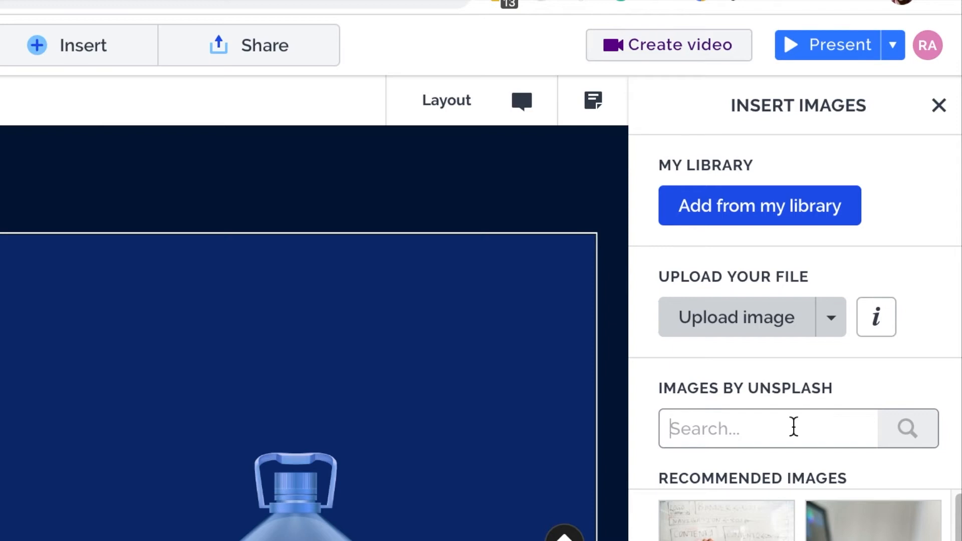
left_click(794, 427)
type("Shark")
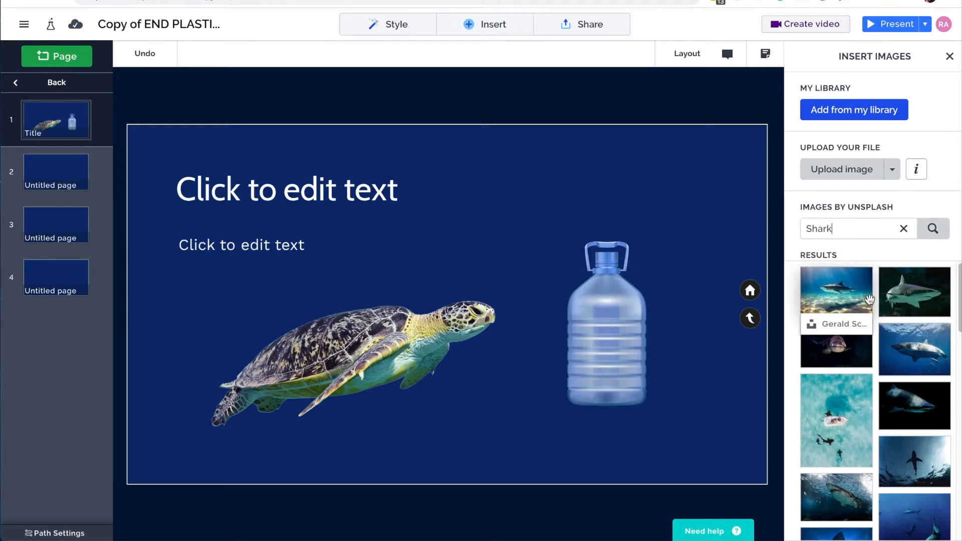
Step: Insert the first shark photo from the results onto the page and send it to the back
left_click_drag(859, 298, 566, 265)
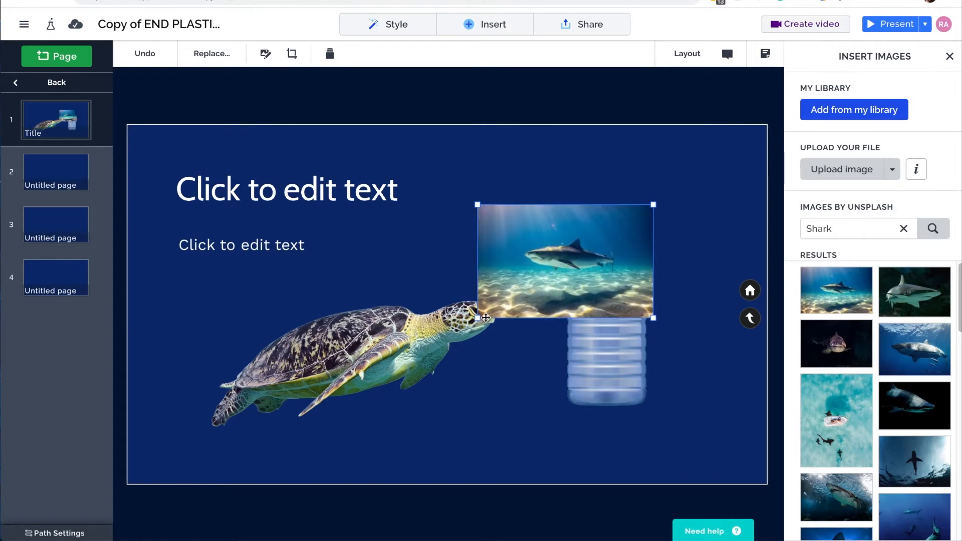
right_click(510, 274)
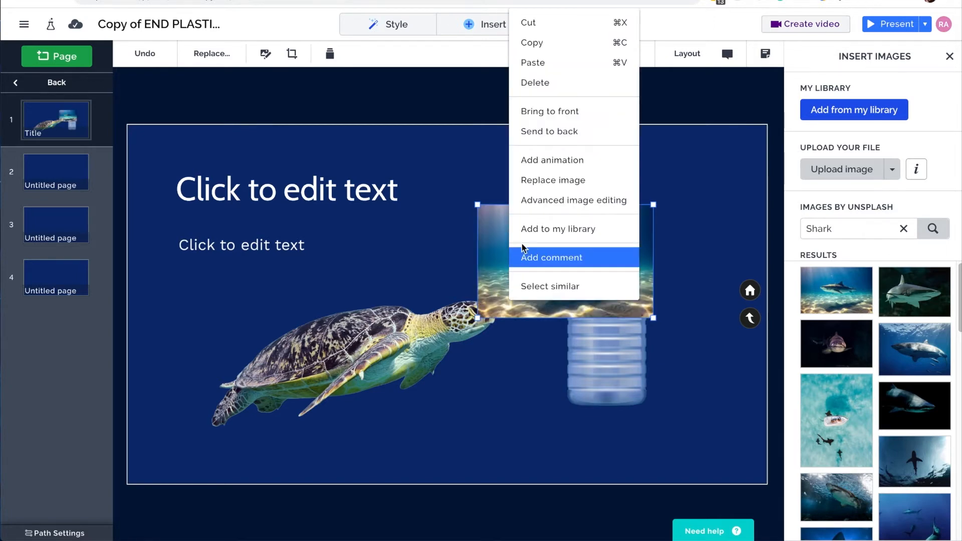
left_click(546, 132)
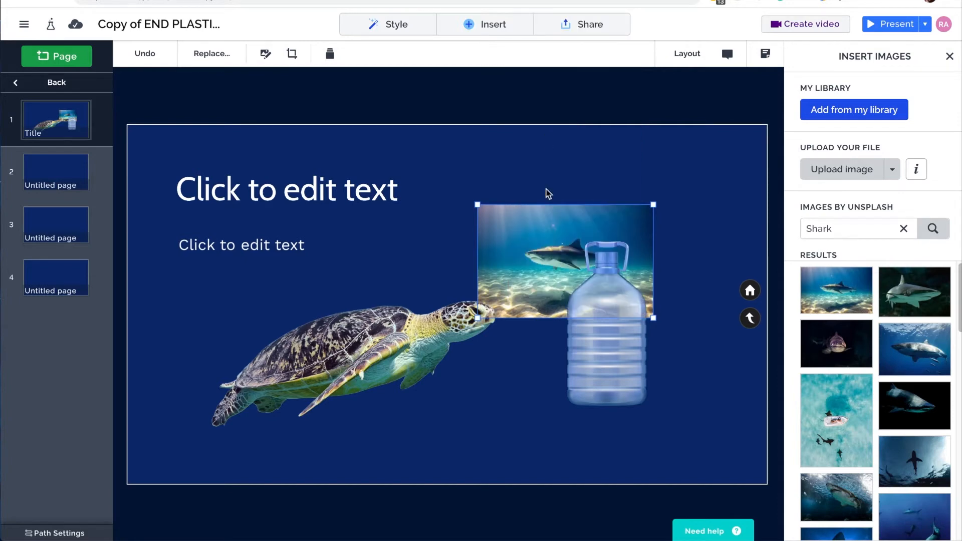
Step: Enlarge and reposition the shark photo so it covers the whole page as a background
left_click_drag(478, 204, 160, 157)
left_click(509, 173)
left_click_drag(523, 146, 432, 251)
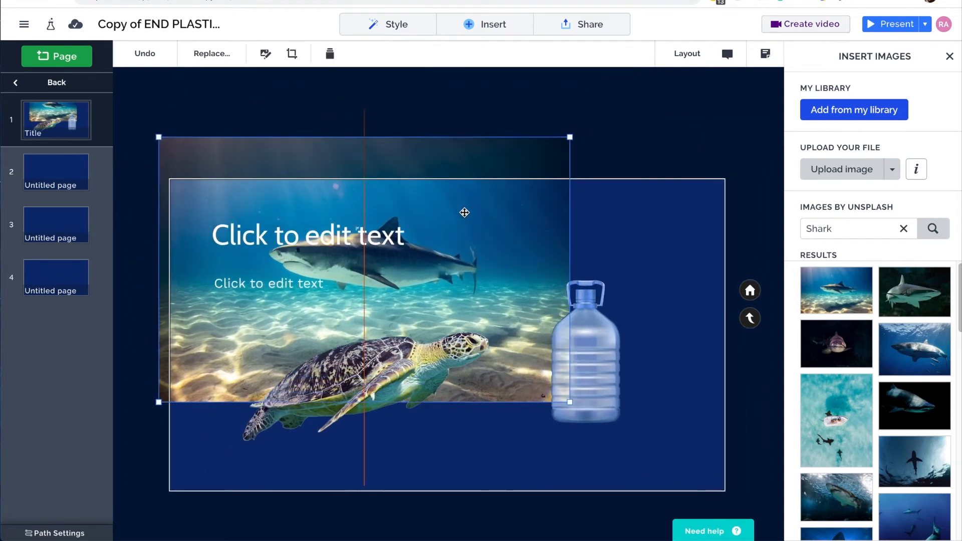
left_click_drag(564, 421, 789, 482)
Step: Shrink the turtle and move it to the page's upper-right corner, above the shark's tail
left_click(344, 381)
left_click_drag(503, 310, 391, 370)
left_click_drag(354, 396, 638, 236)
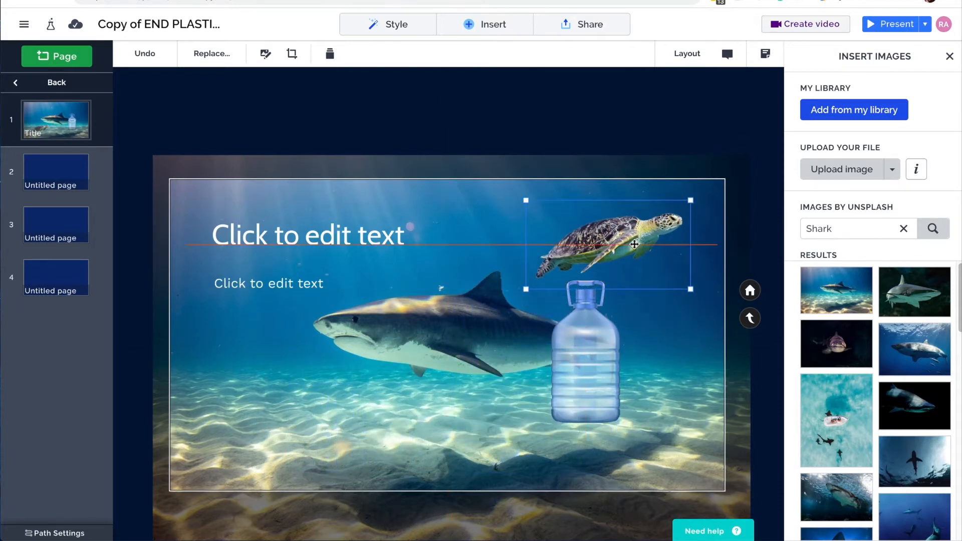
Step: Tilt the bottle clockwise and place it on the seabed in the page's lower-left corner, overlapping the bottom edge
left_click(594, 337)
left_click_drag(577, 325, 345, 364)
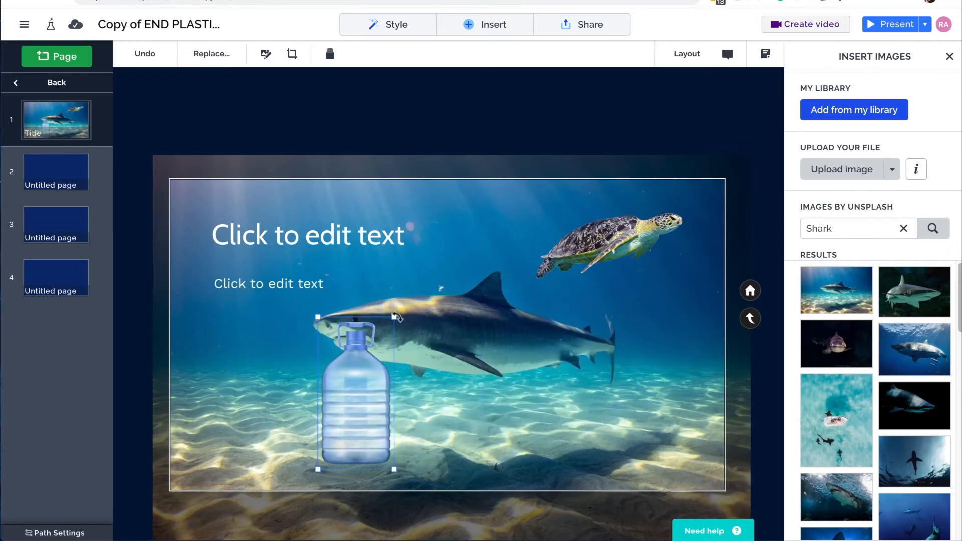
left_click_drag(396, 317, 439, 400)
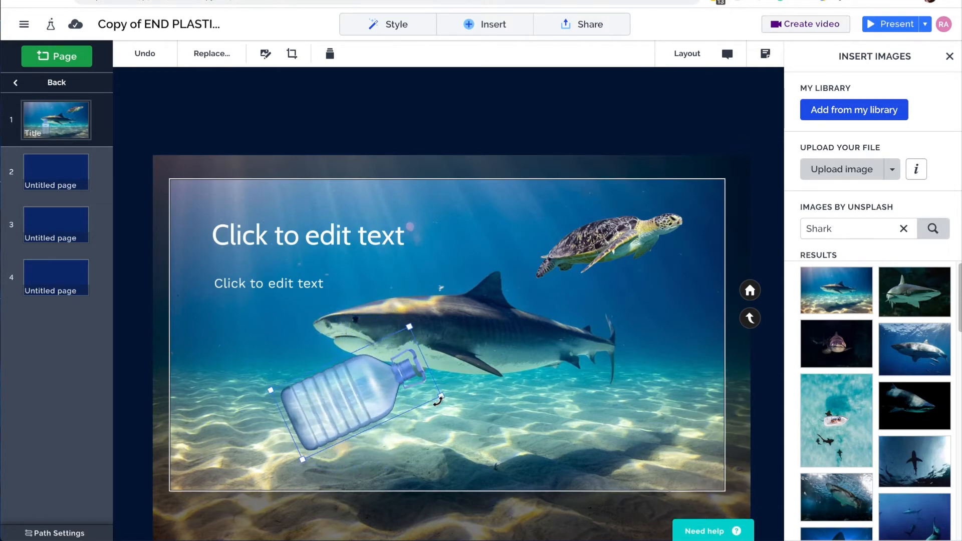
left_click_drag(356, 403, 293, 446)
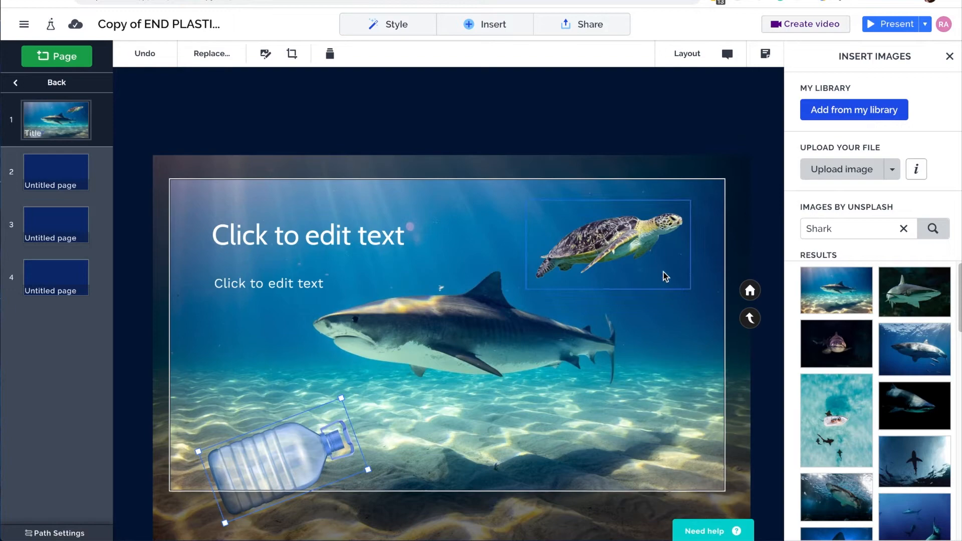
Step: Preview the finished ocean page in present mode and return to editing
left_click(896, 25)
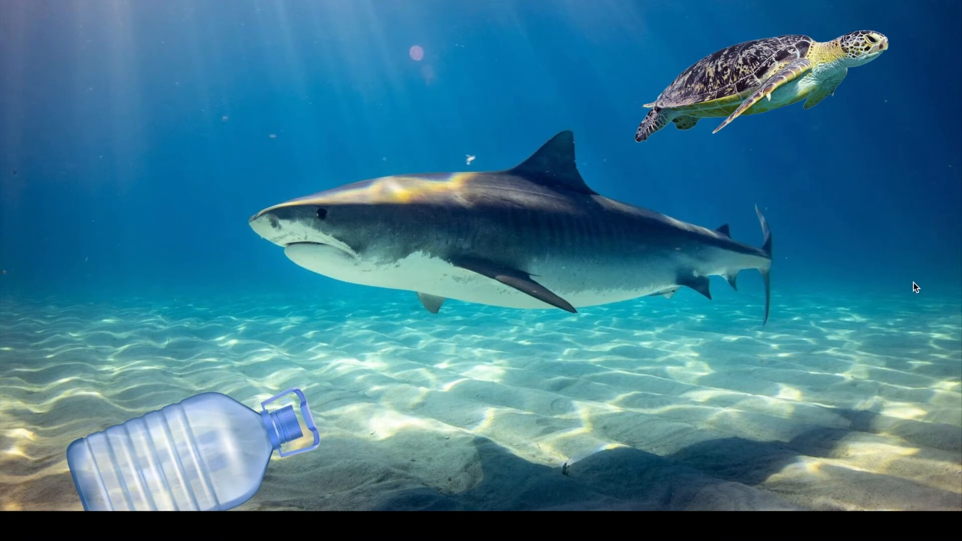
key("Escape")
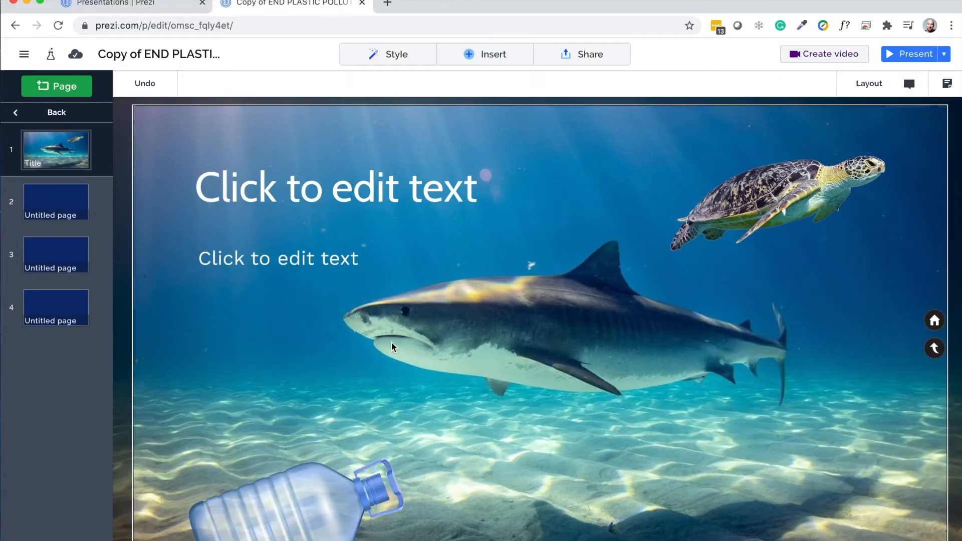
Step: Open the story blocks for page 2 and look through the available categories, from New and Table down to Notes and Education
left_click(65, 201)
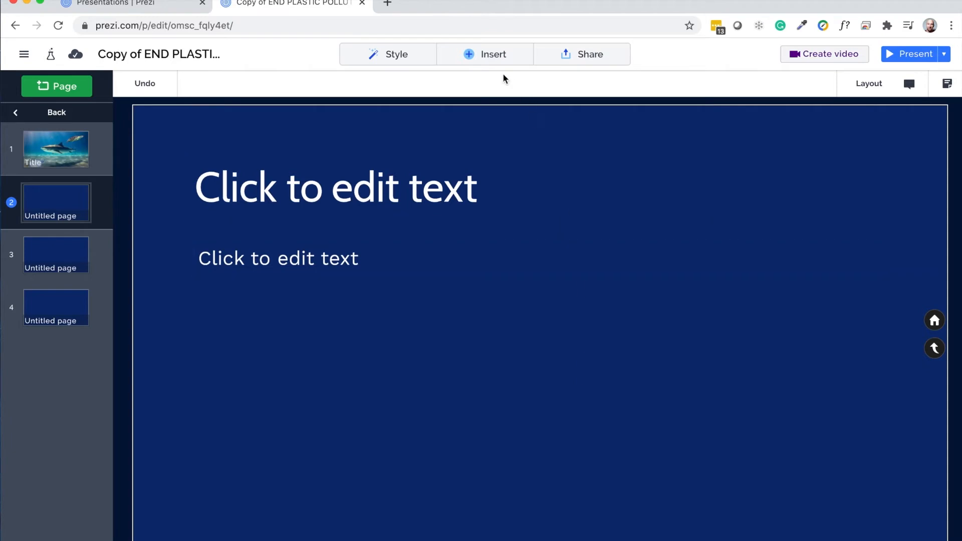
left_click(473, 51)
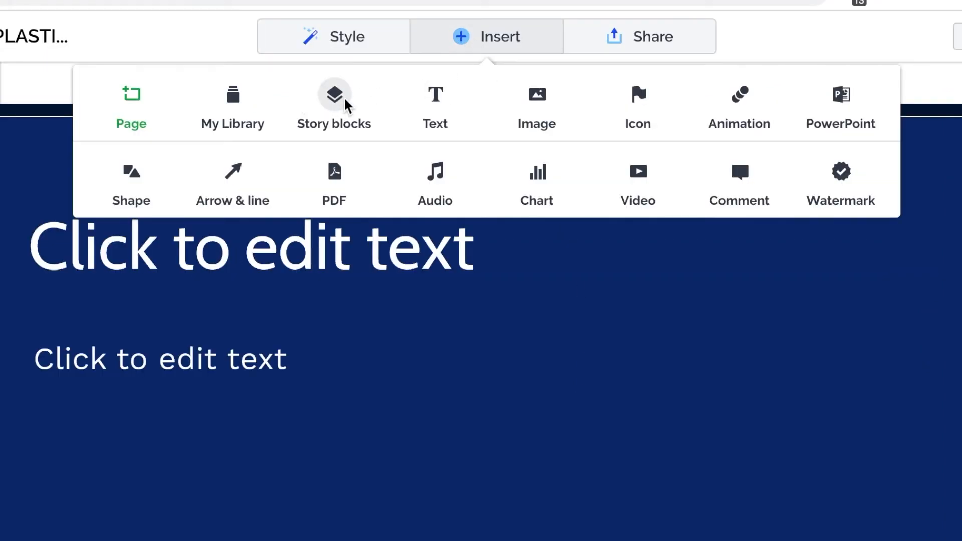
left_click(345, 102)
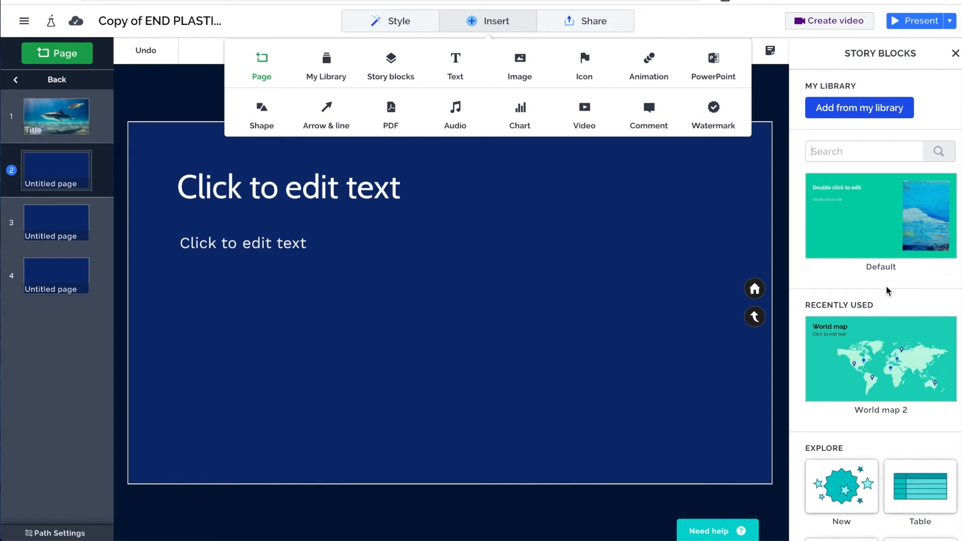
scroll(886, 291, "down", 3)
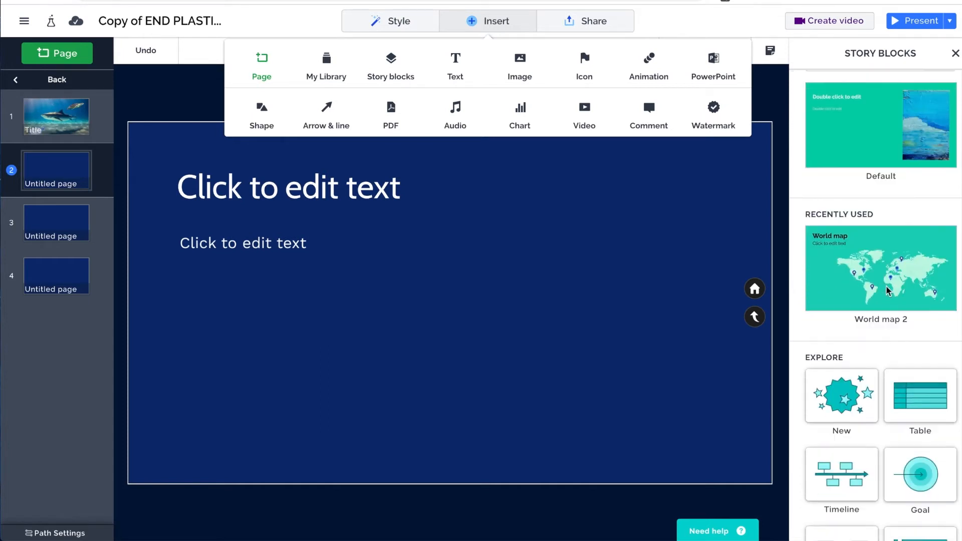
scroll(887, 287, "down", 1)
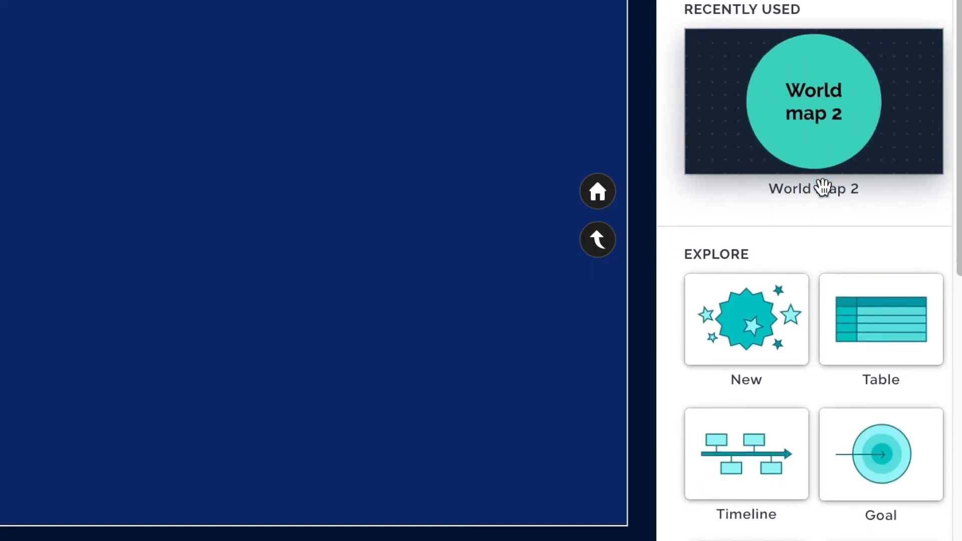
scroll(822, 187, "down", 5)
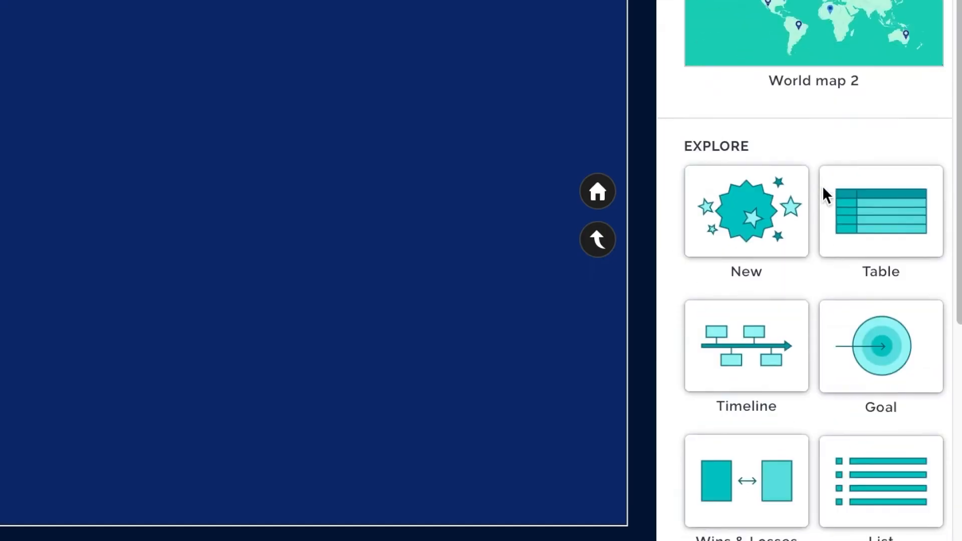
scroll(824, 189, "down", 2)
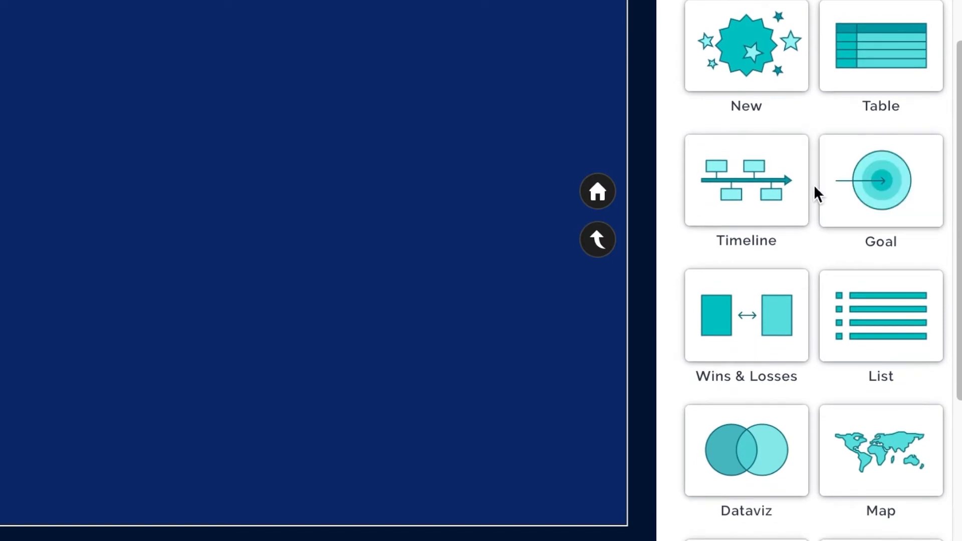
scroll(815, 187, "down", 2)
scroll(814, 187, "down", 1)
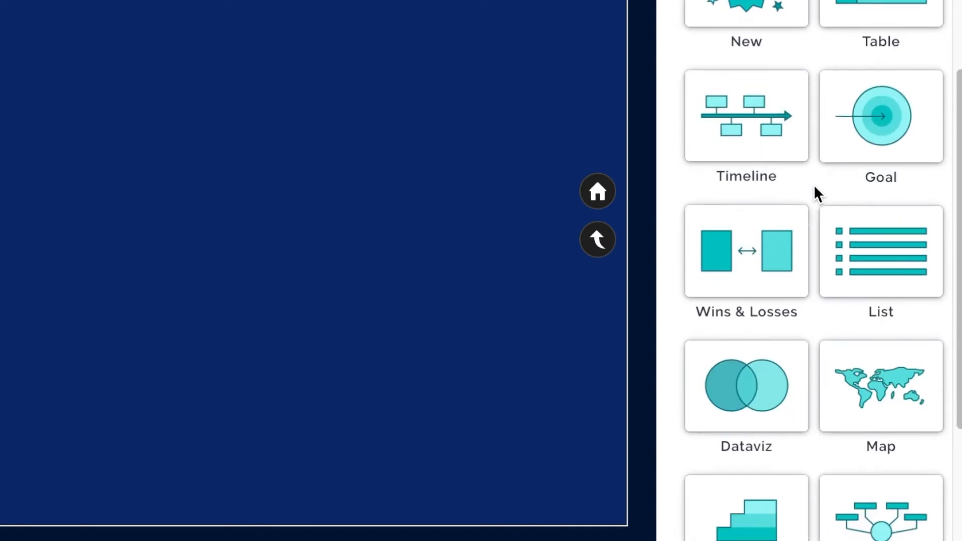
scroll(815, 187, "down", 2)
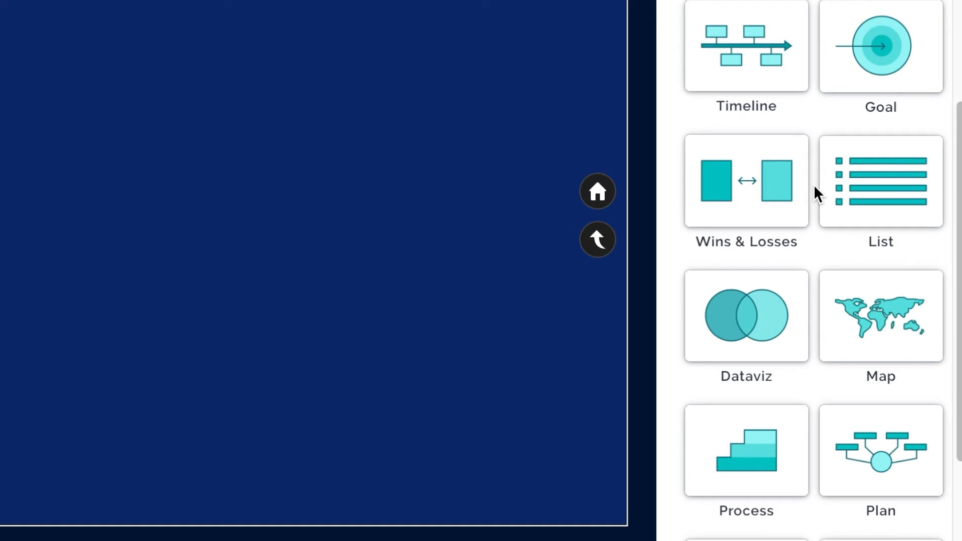
scroll(814, 184, "down", 3)
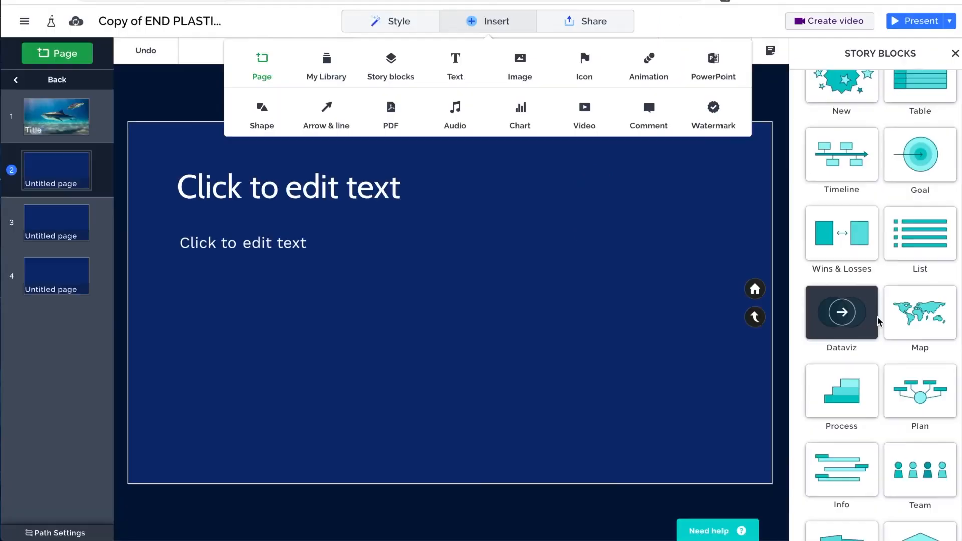
scroll(880, 319, "down", 3)
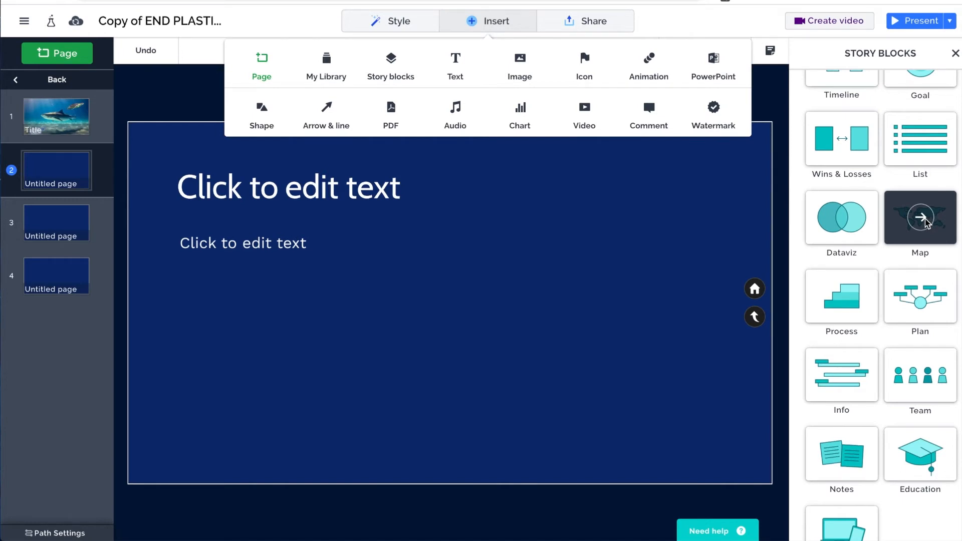
Step: Insert the dotted Map story block with the WORLD MAP ribbon from the Map category as a new page after page 2
left_click(921, 218)
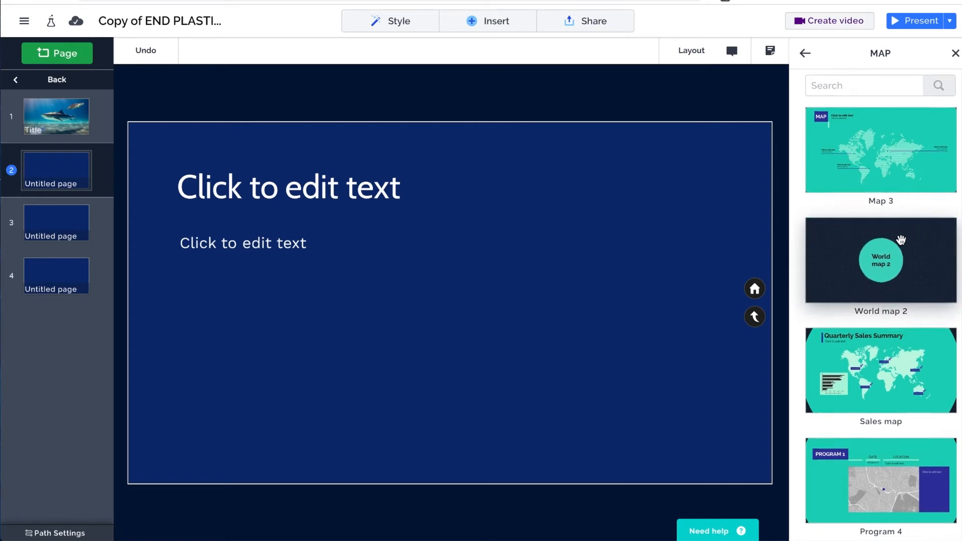
scroll(900, 238, "down", 4)
scroll(901, 241, "down", 5)
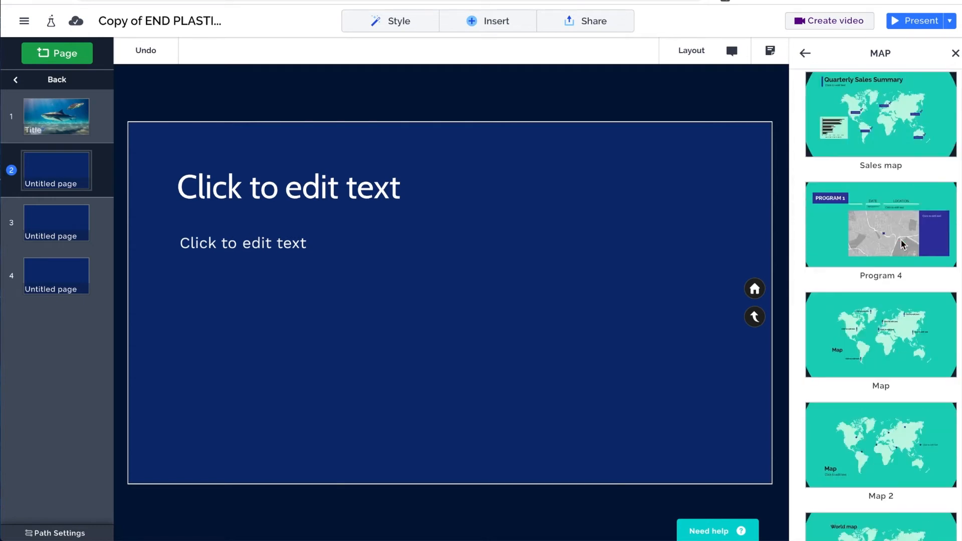
scroll(901, 241, "down", 5)
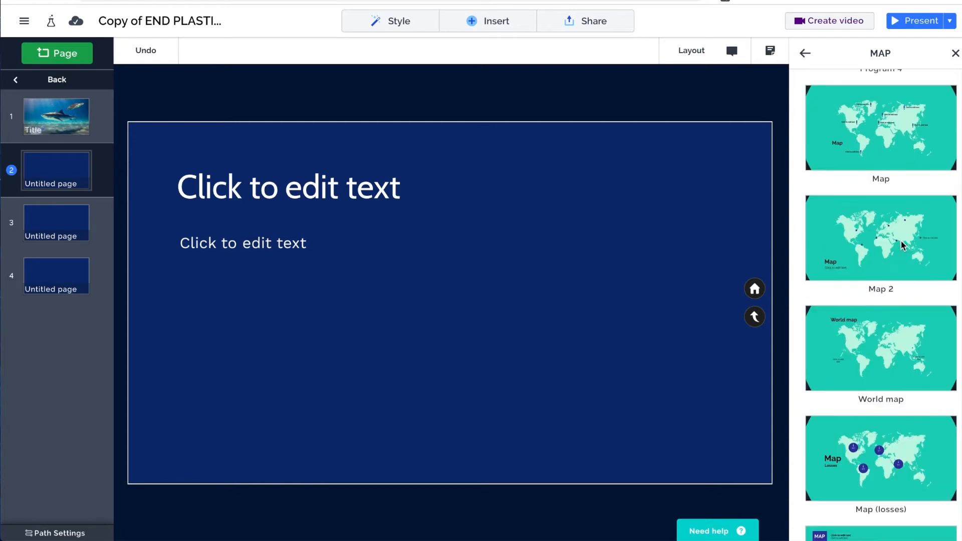
scroll(901, 242, "down", 5)
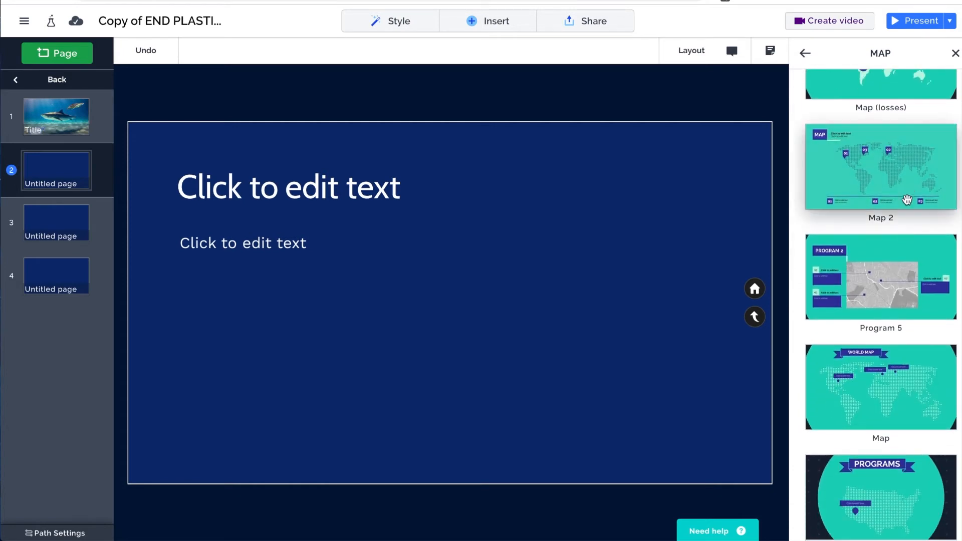
scroll(920, 235, "down", 5)
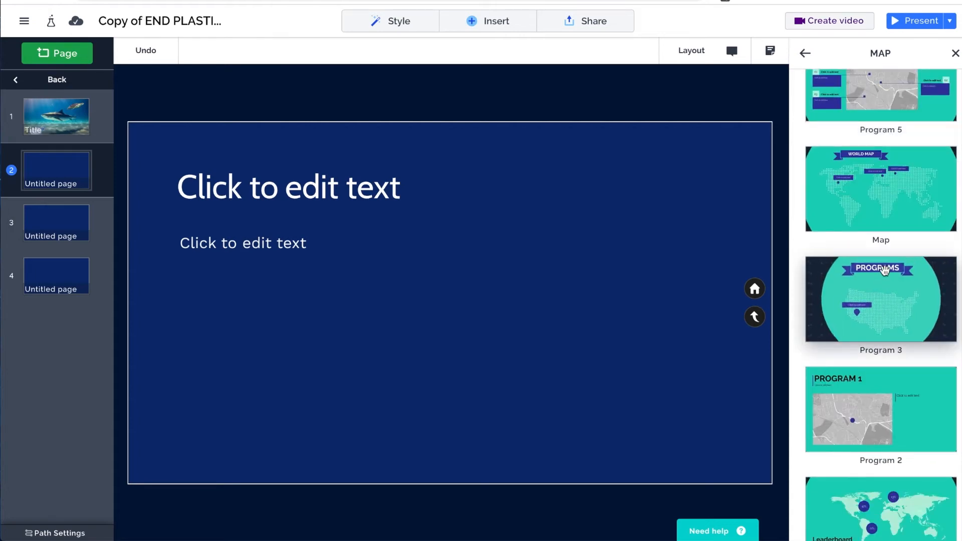
left_click_drag(889, 197, 482, 323)
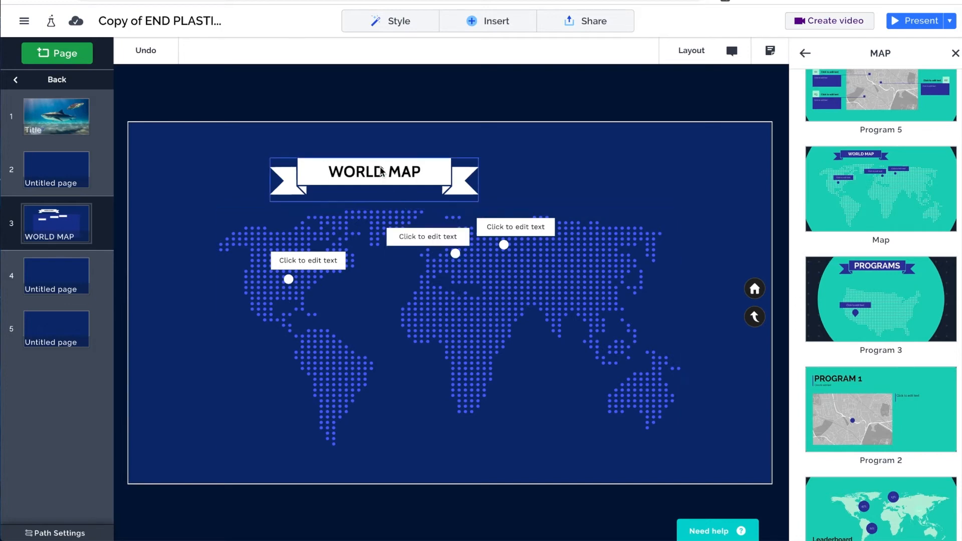
left_click(605, 314)
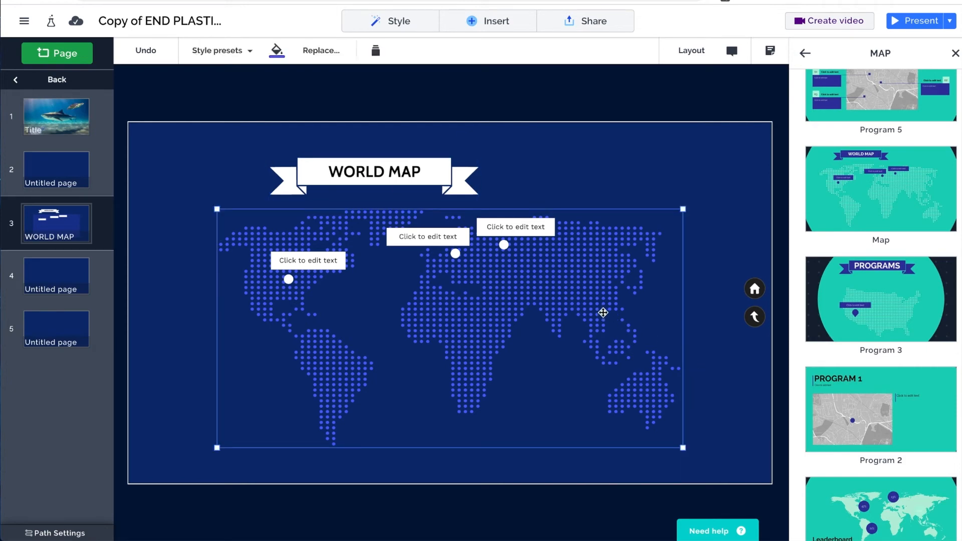
left_click_drag(587, 313, 622, 311)
key("ctrl+z")
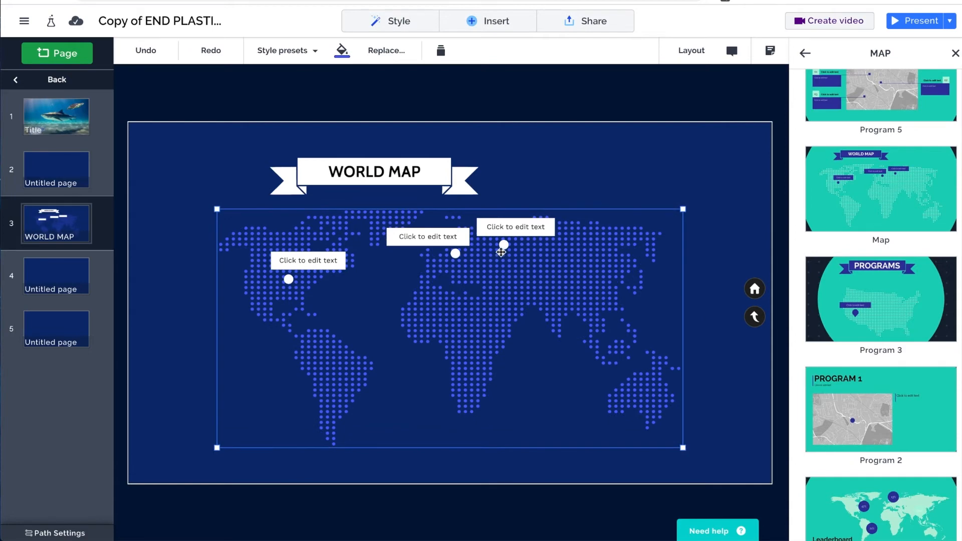
Step: Delete the three location labels and the WORLD MAP ribbon, and move the dotted world map slightly higher on the page
left_click(508, 248)
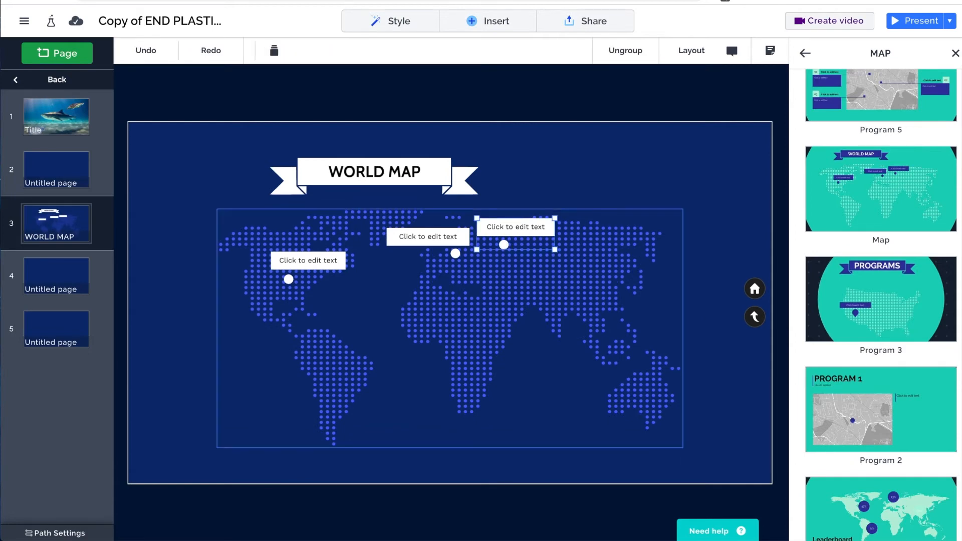
key("Delete")
left_click(441, 243)
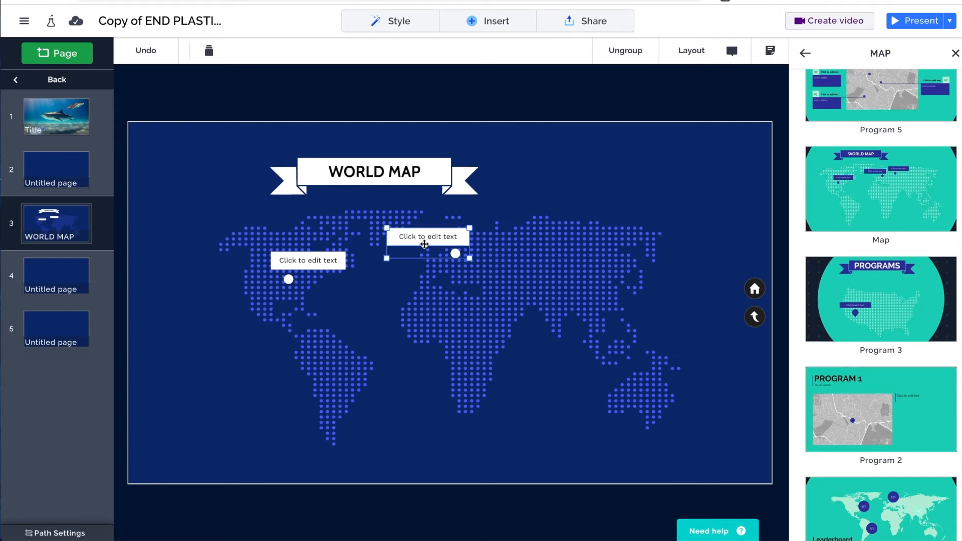
key("Delete")
left_click(428, 181)
key("Delete")
left_click(322, 271)
left_click(315, 267)
key("Delete")
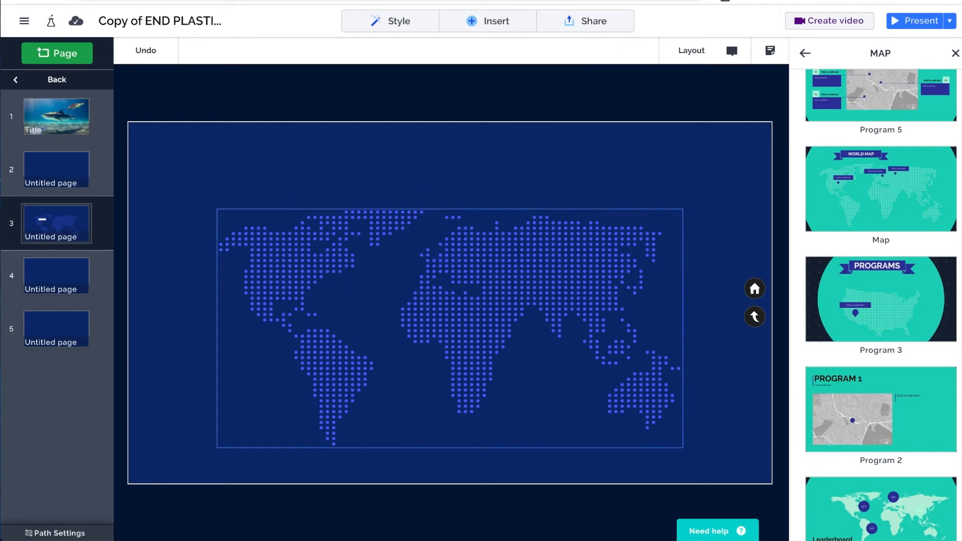
left_click_drag(481, 268, 479, 242)
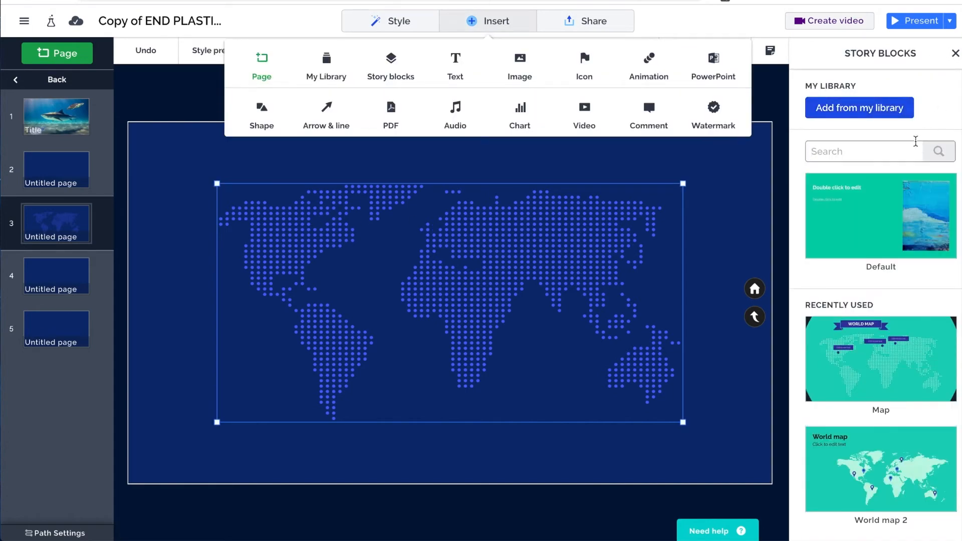
Step: Return to the story block categories and open the Timeline category
scroll(881, 221, "down", 4)
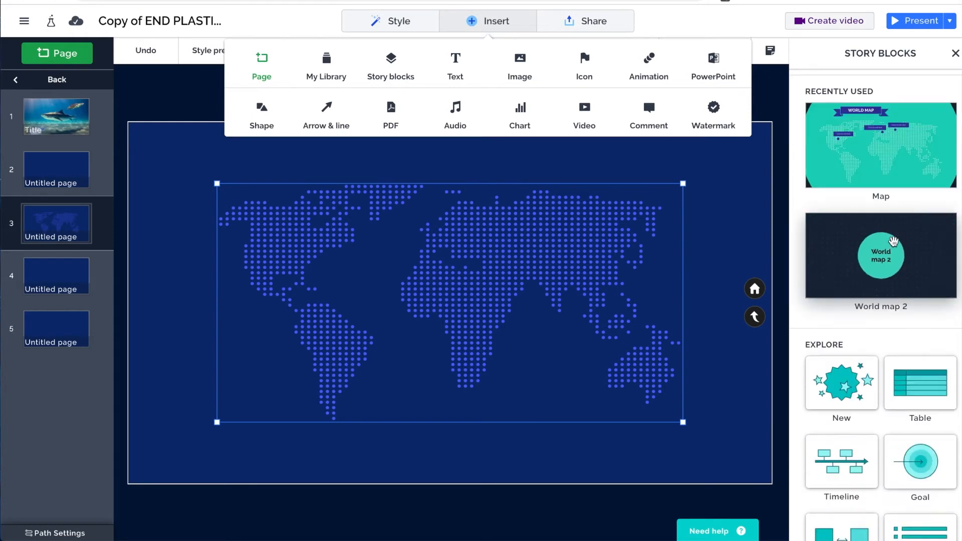
scroll(887, 250, "down", 1)
scroll(887, 262, "down", 1)
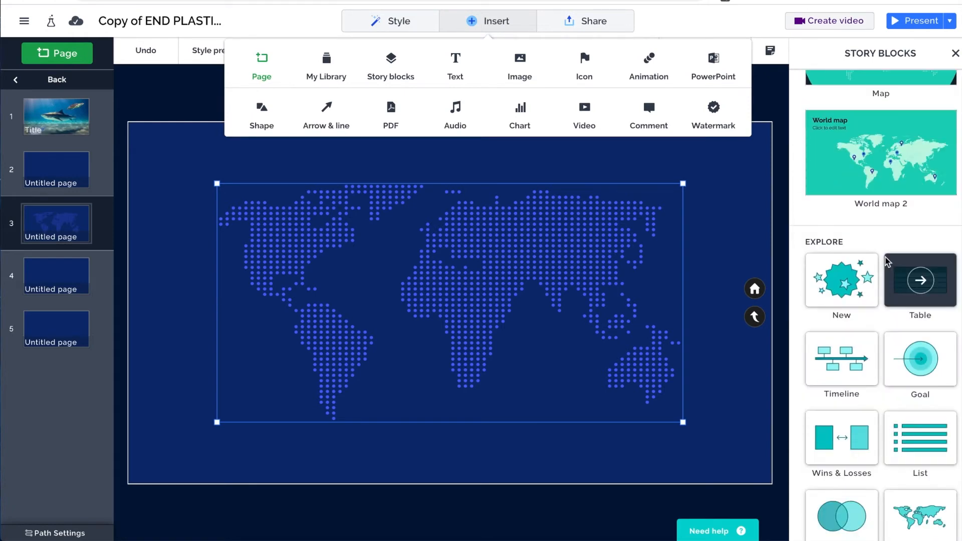
scroll(875, 281, "down", 1)
scroll(873, 283, "down", 1)
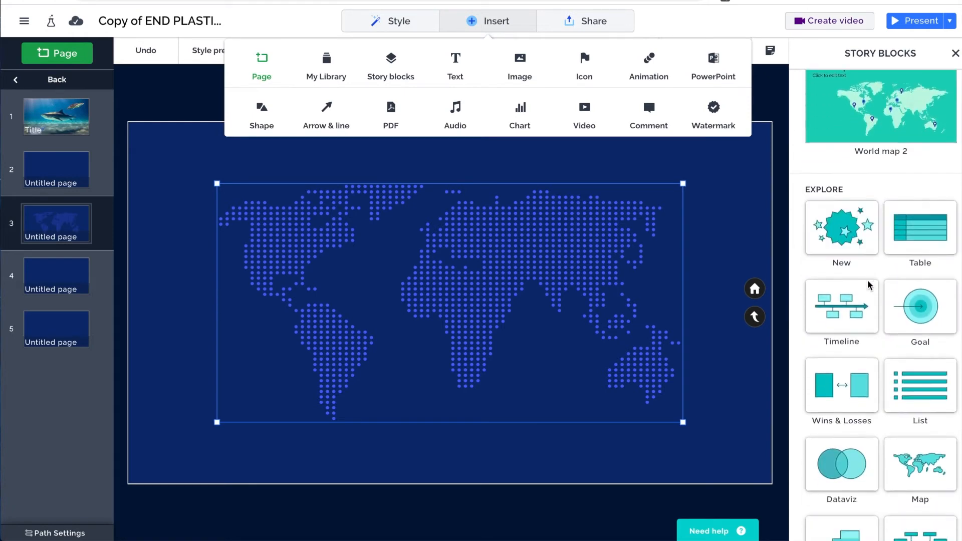
left_click(846, 312)
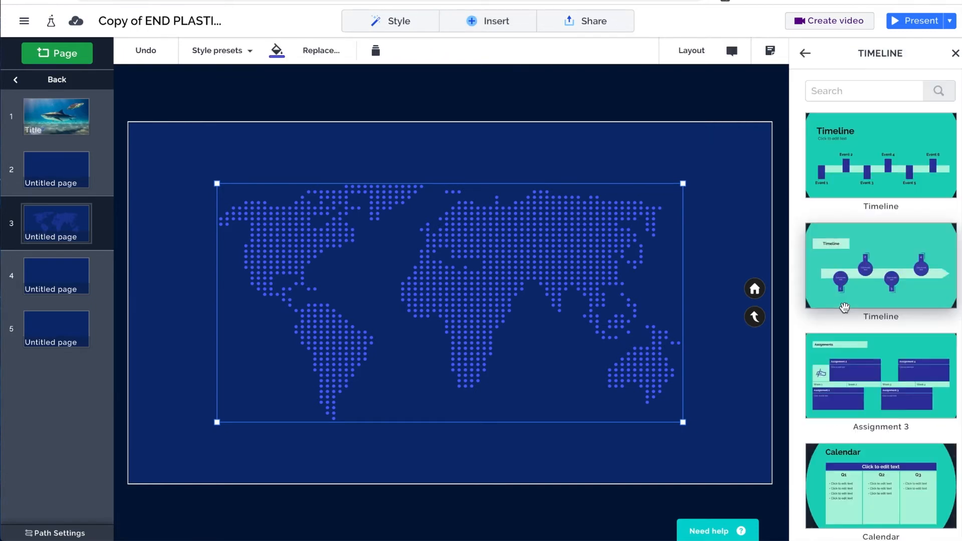
Step: Look through the Timeline story blocks, from roadmaps and milestone timelines to calendars, and close the story blocks
scroll(869, 307, "down", 5)
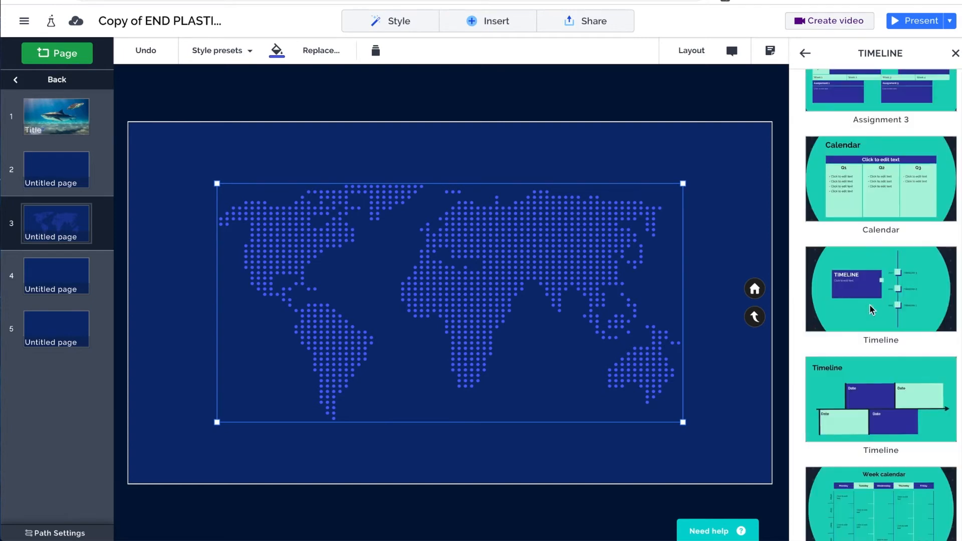
scroll(870, 305, "down", 3)
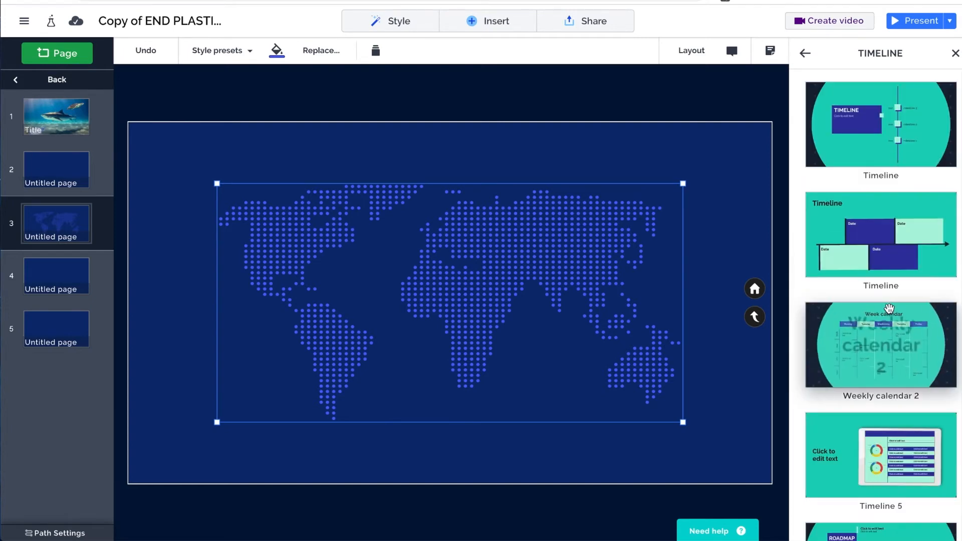
scroll(889, 308, "down", 2)
scroll(889, 308, "down", 3)
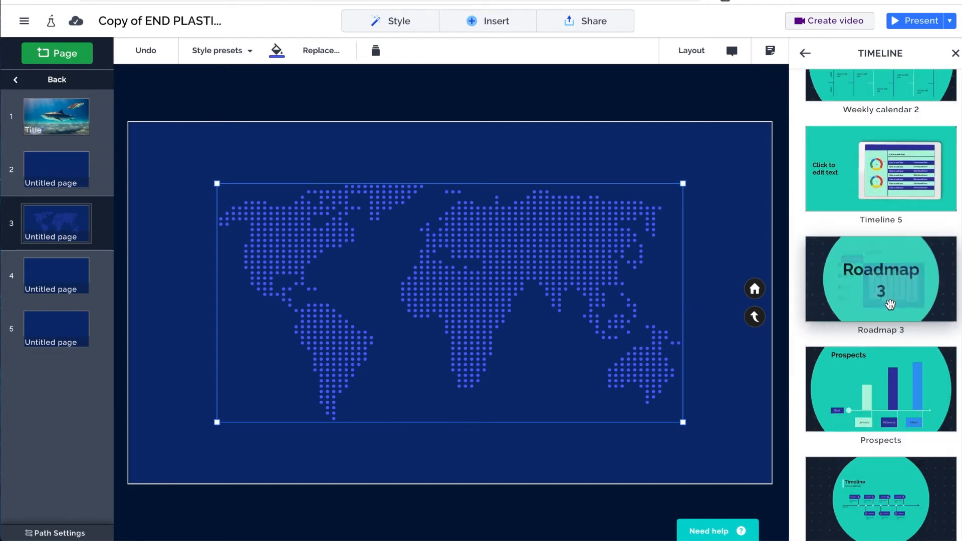
scroll(891, 304, "down", 4)
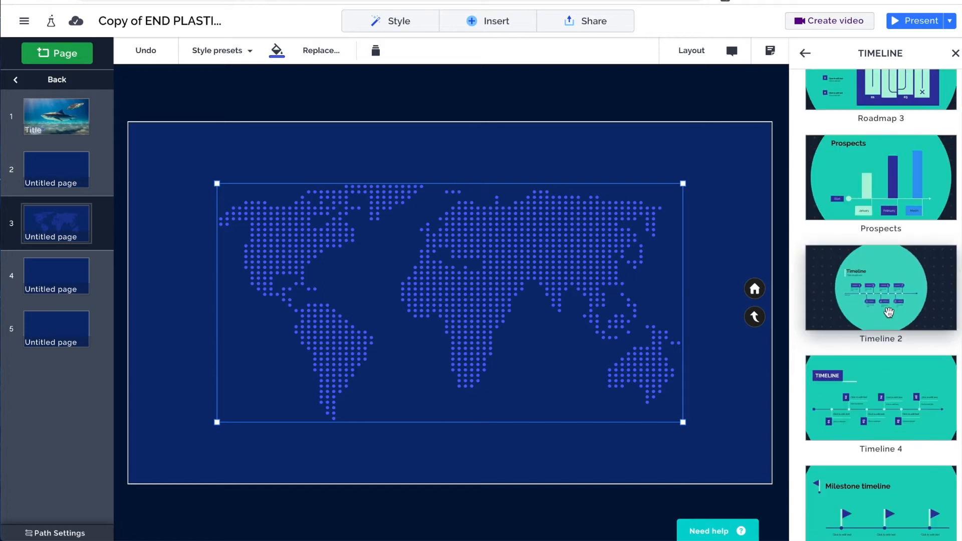
scroll(889, 313, "down", 2)
scroll(888, 313, "down", 3)
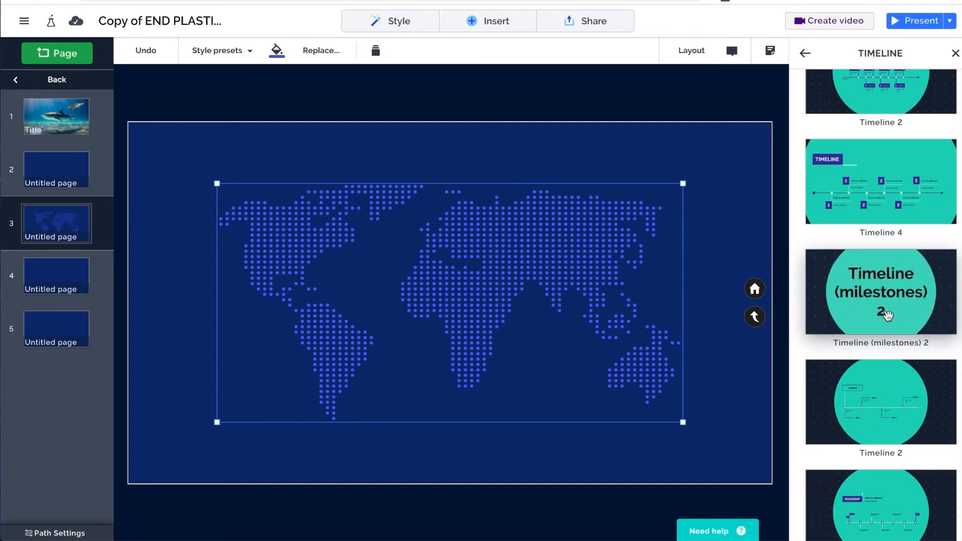
scroll(888, 314, "down", 2)
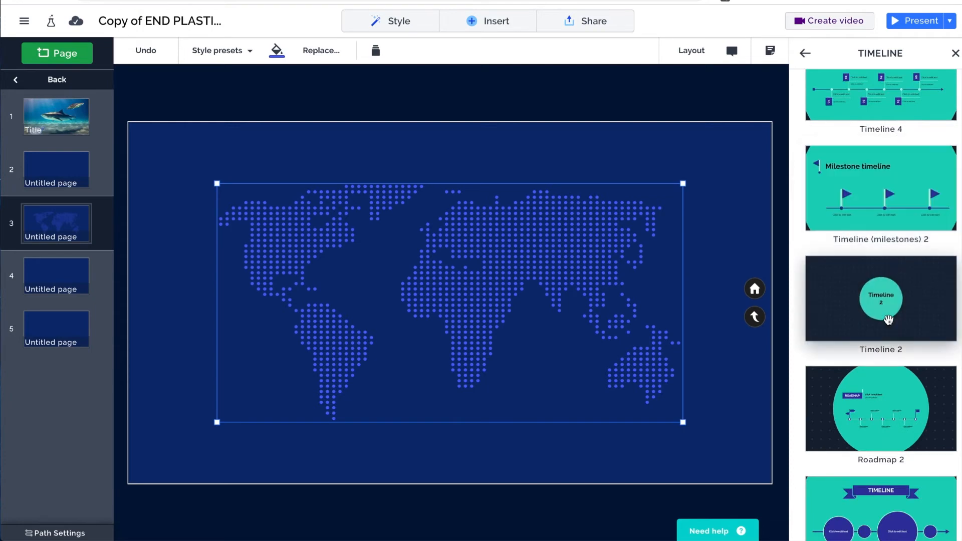
scroll(888, 314, "down", 9)
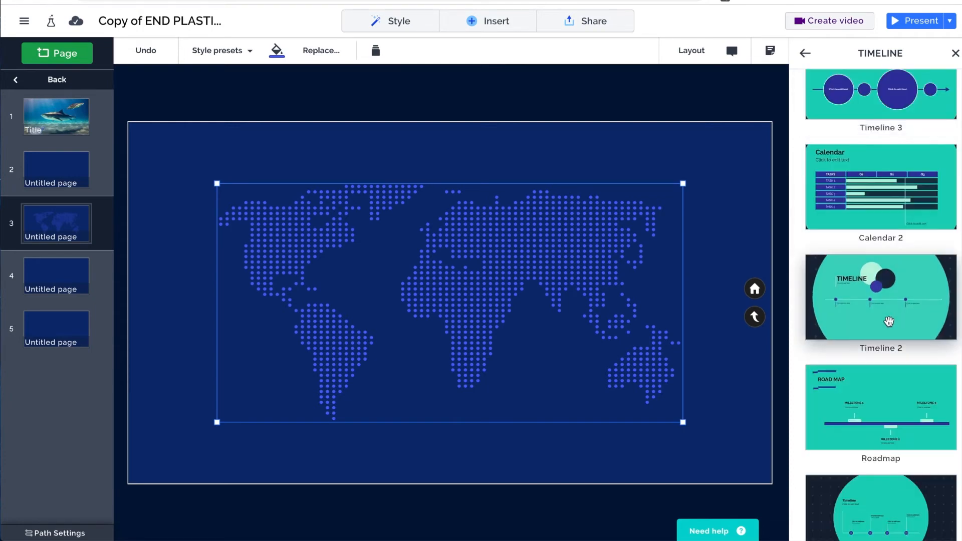
scroll(889, 323, "down", 3)
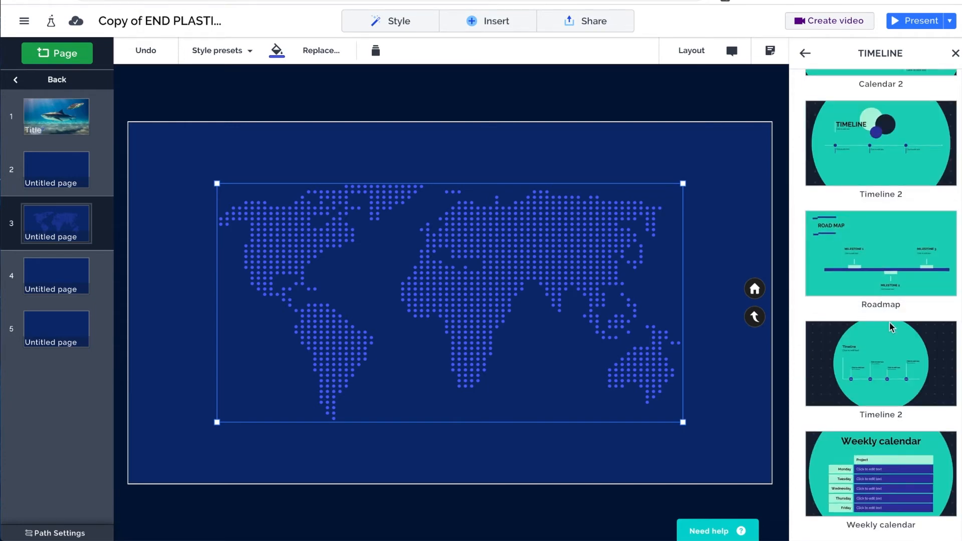
scroll(891, 326, "down", 10)
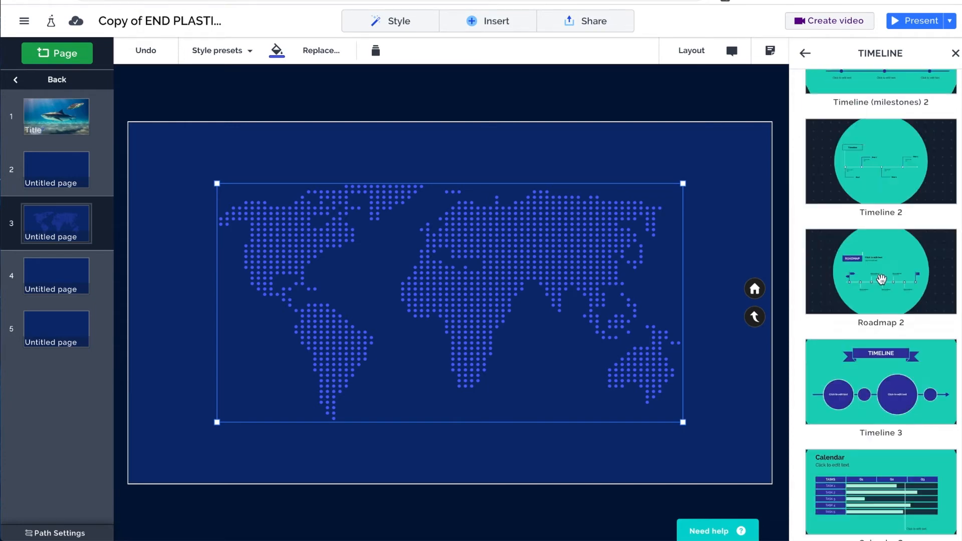
left_click(955, 53)
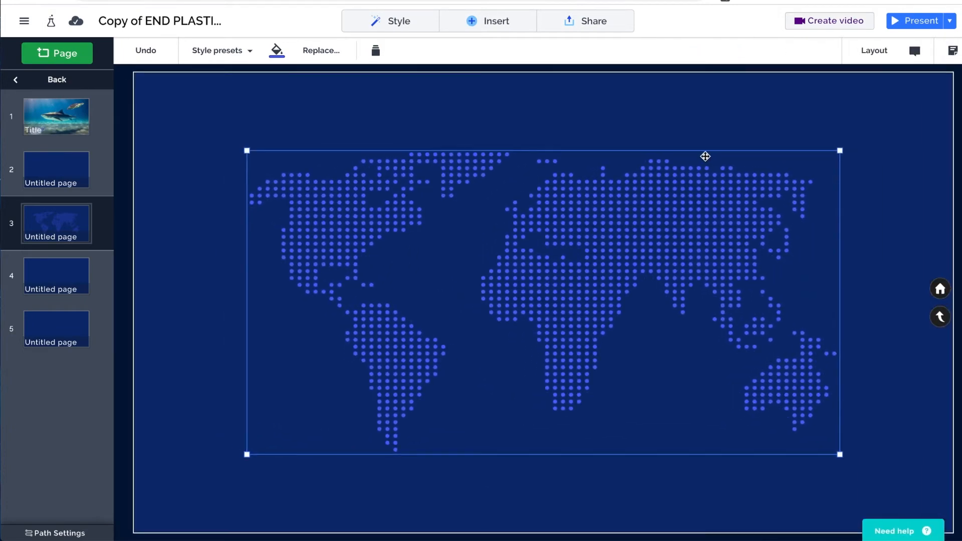
Step: Add a text box above the world map on page 3, apply the Title preset and enter "global Plastic pollution"
left_click(473, 24)
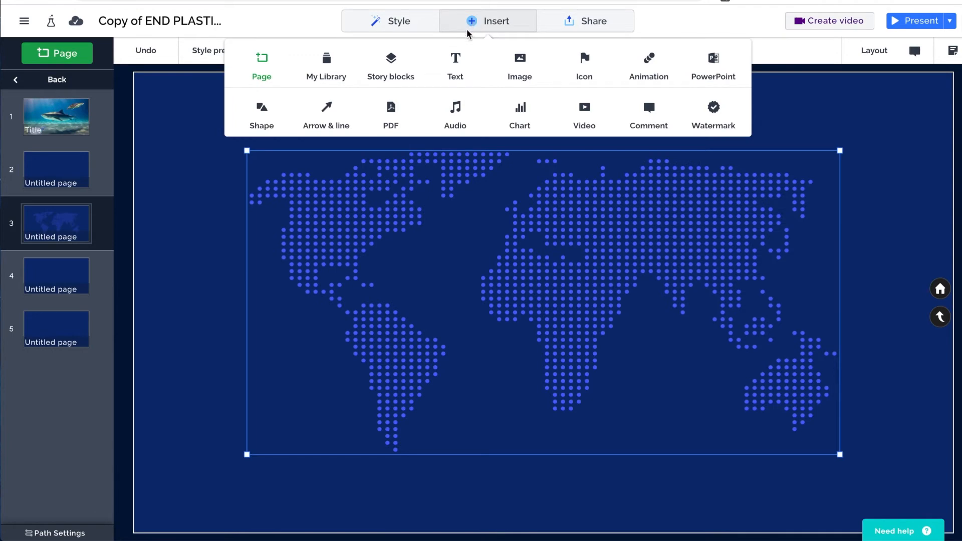
left_click(455, 63)
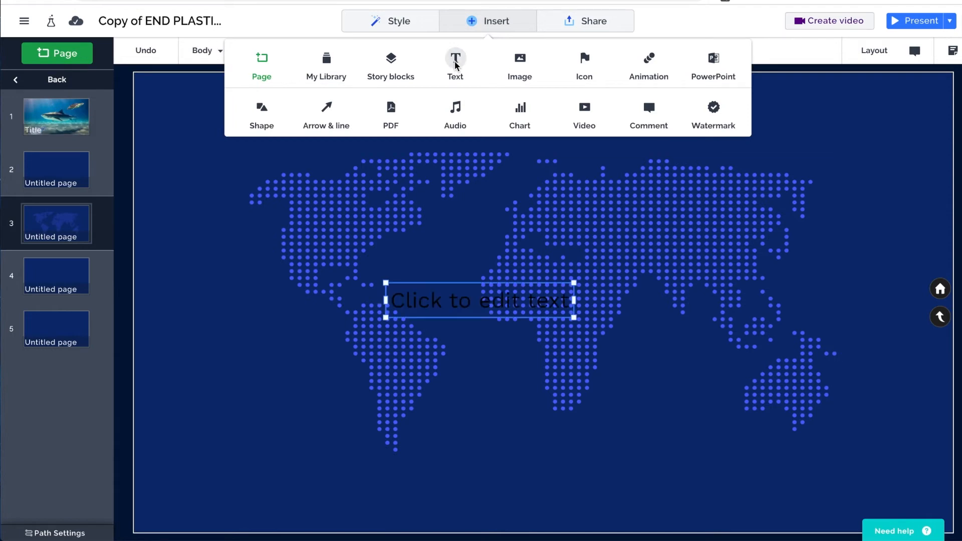
left_click_drag(488, 290, 350, 99)
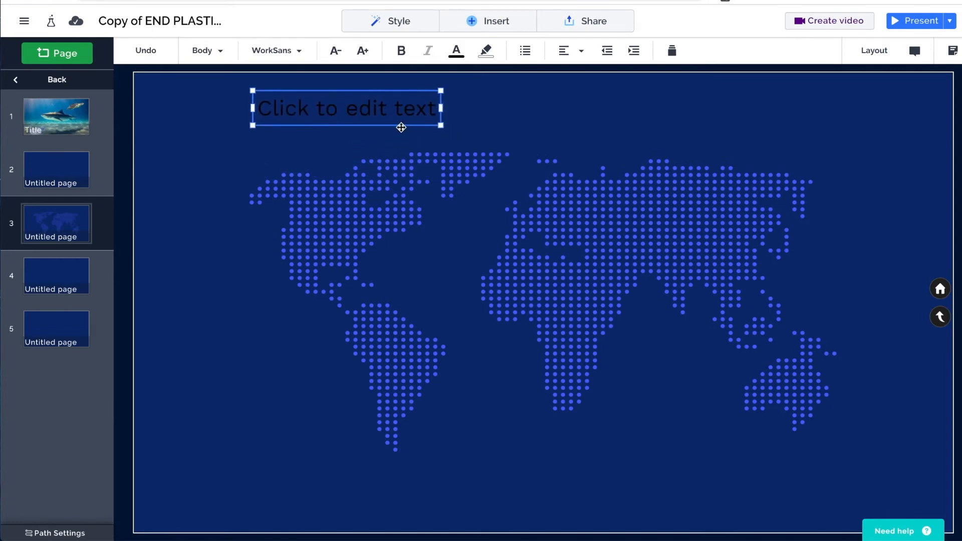
left_click(215, 52)
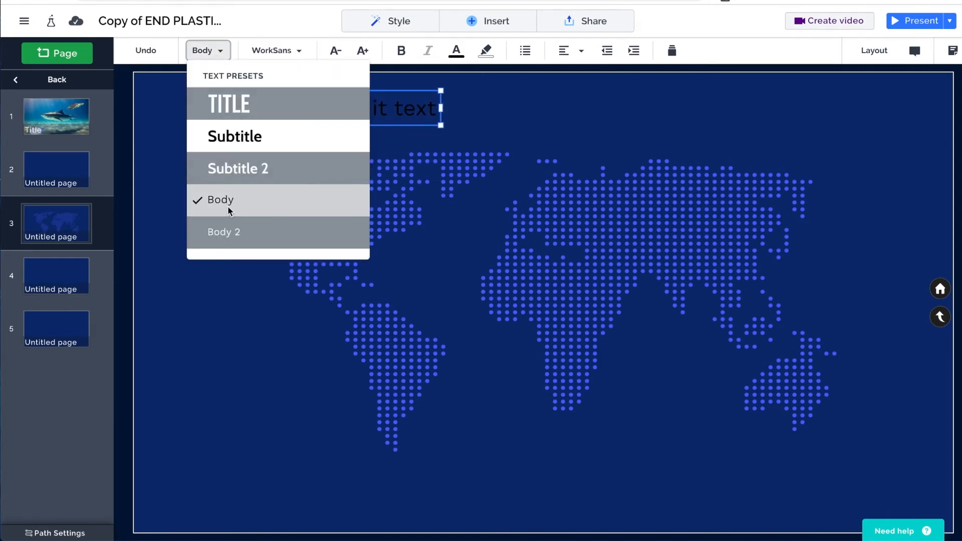
left_click(245, 106)
left_click(384, 106)
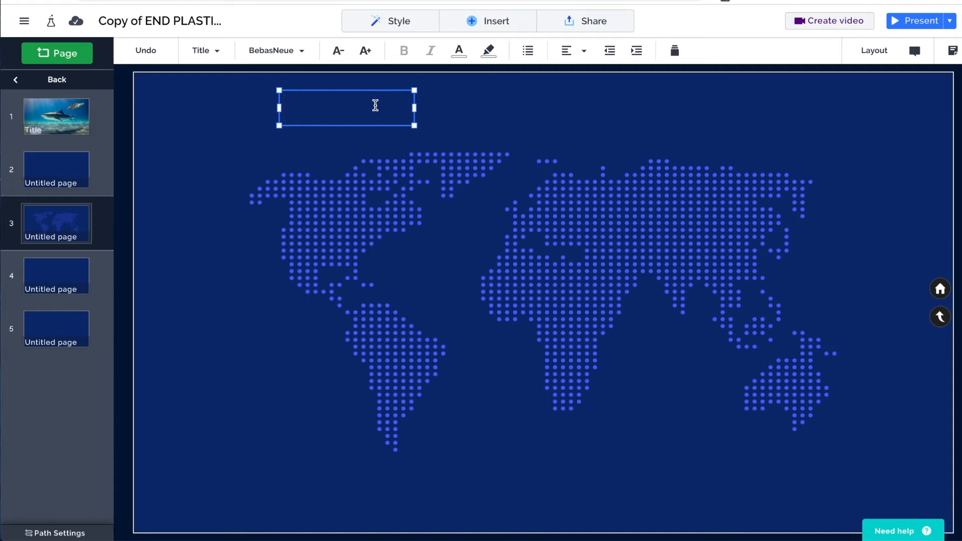
type("global Plastic pollution")
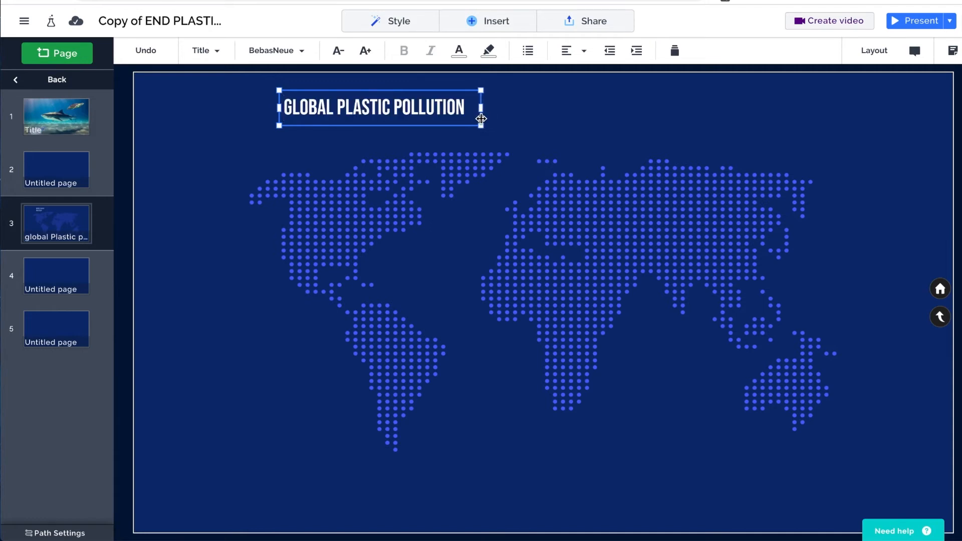
Step: Enlarge the page title on a single line and align its start with the western edge of the world map
left_click_drag(479, 107, 410, 114)
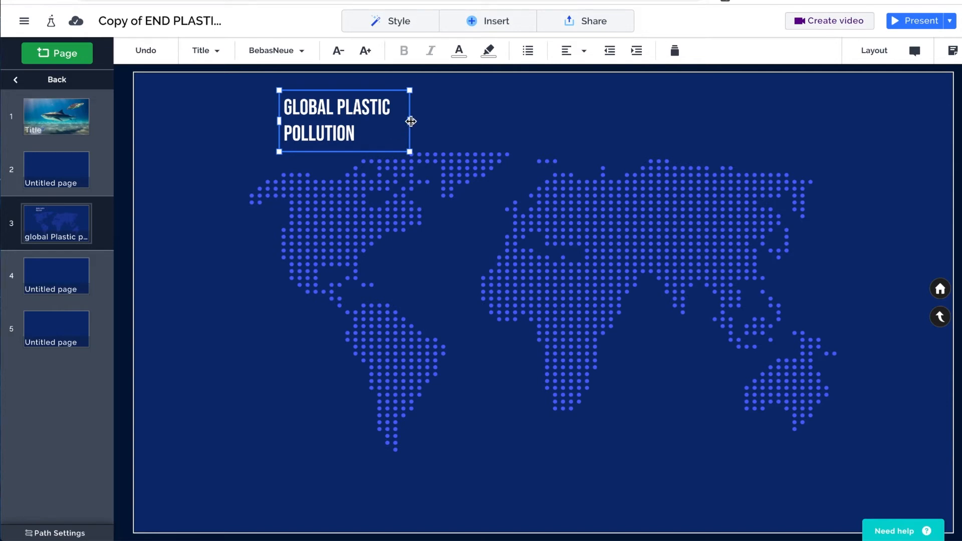
left_click_drag(410, 121, 657, 156)
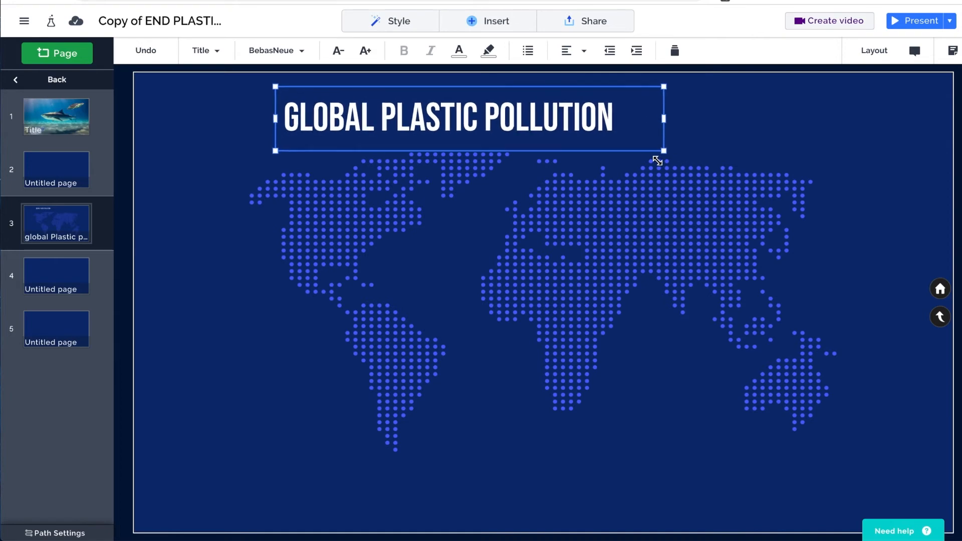
left_click_drag(438, 98, 408, 99)
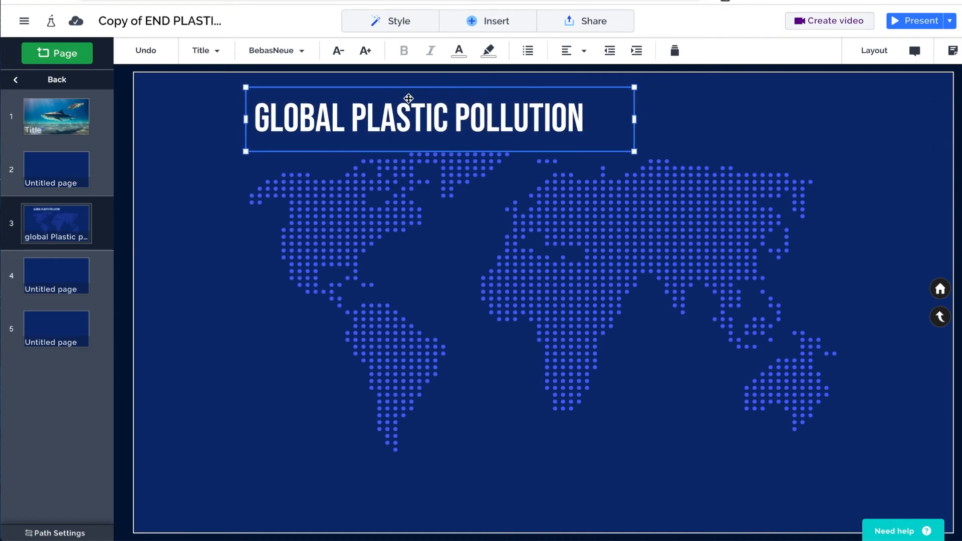
Step: Search the icon library for "Map marker"
left_click(471, 24)
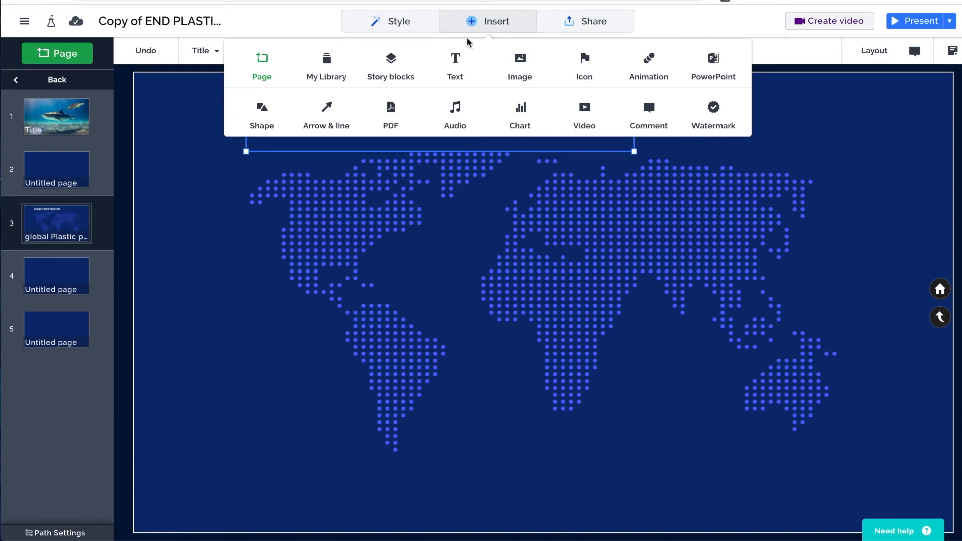
left_click(587, 61)
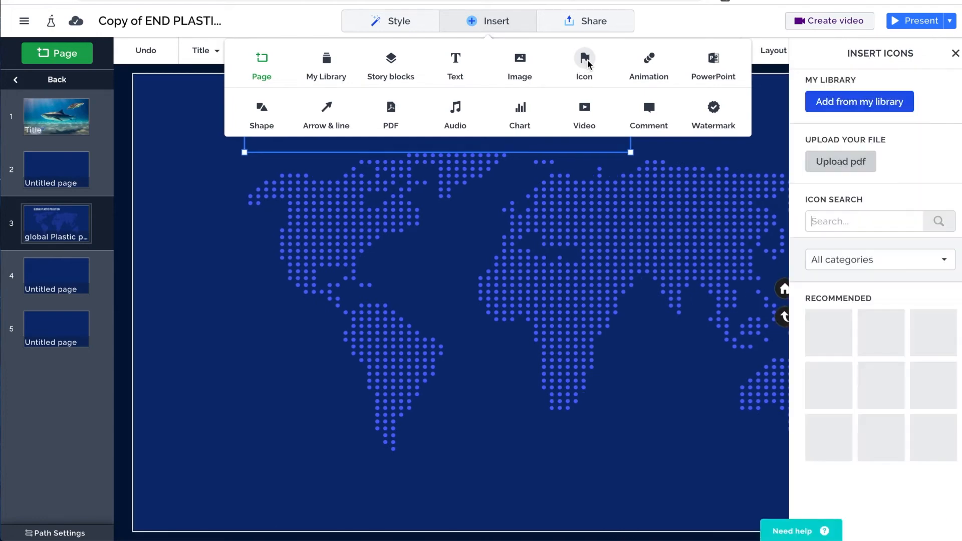
left_click(847, 225)
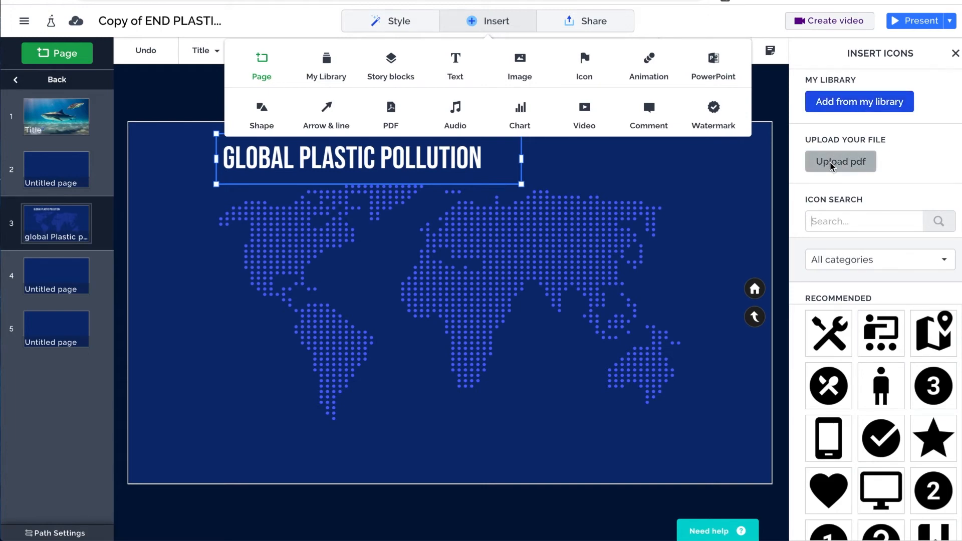
left_click(835, 221)
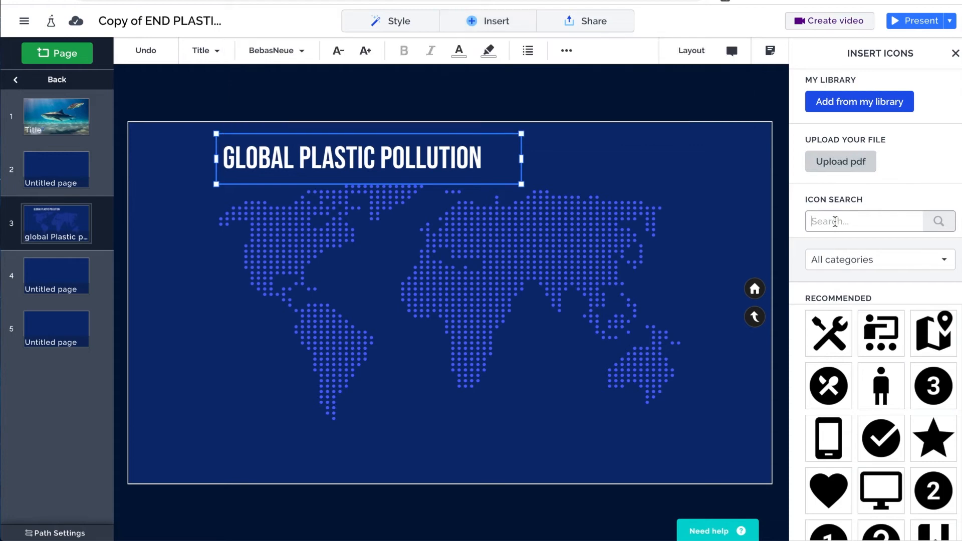
left_click(873, 220)
type("MA")
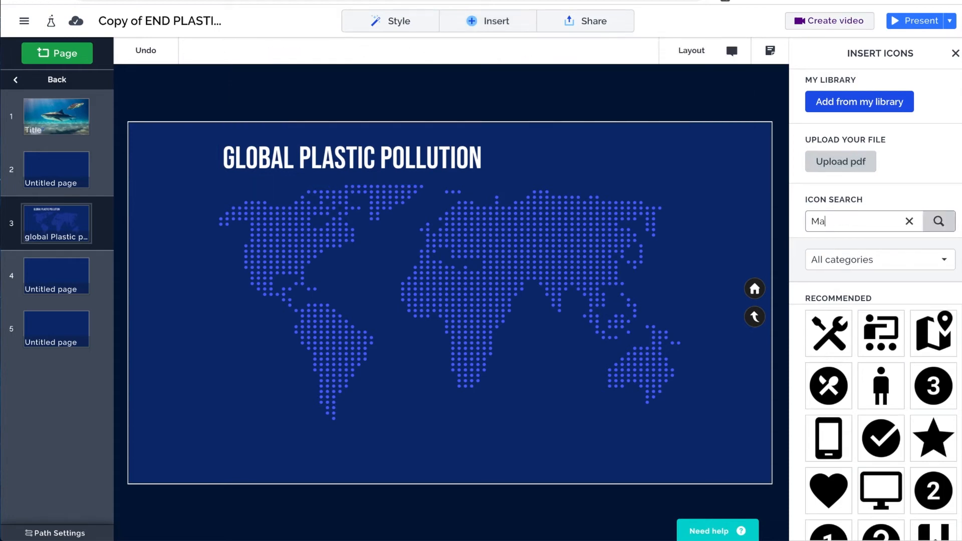
type("p marker")
key("Return")
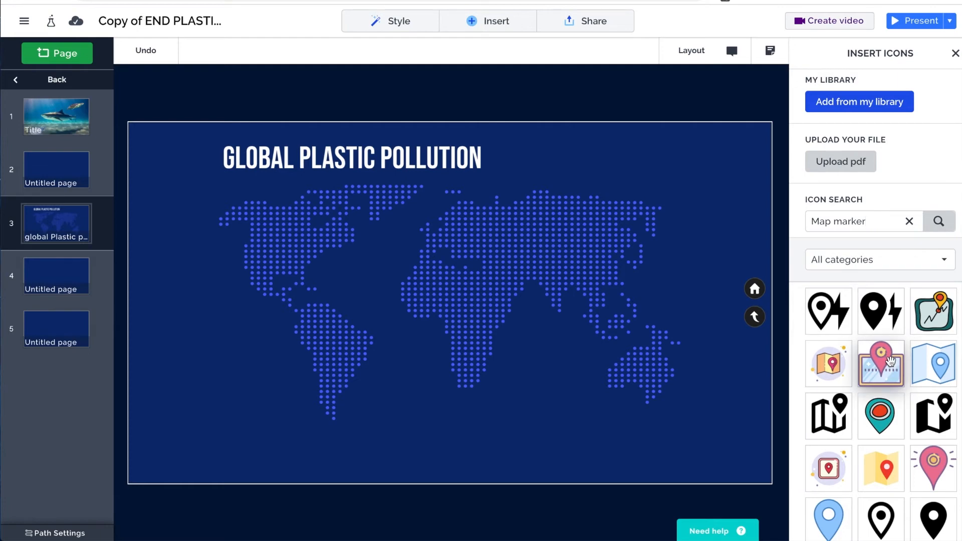
Step: Place the solid black map pin icon with a round hole on the world map, over the Indian Ocean area
scroll(891, 362, "down", 3)
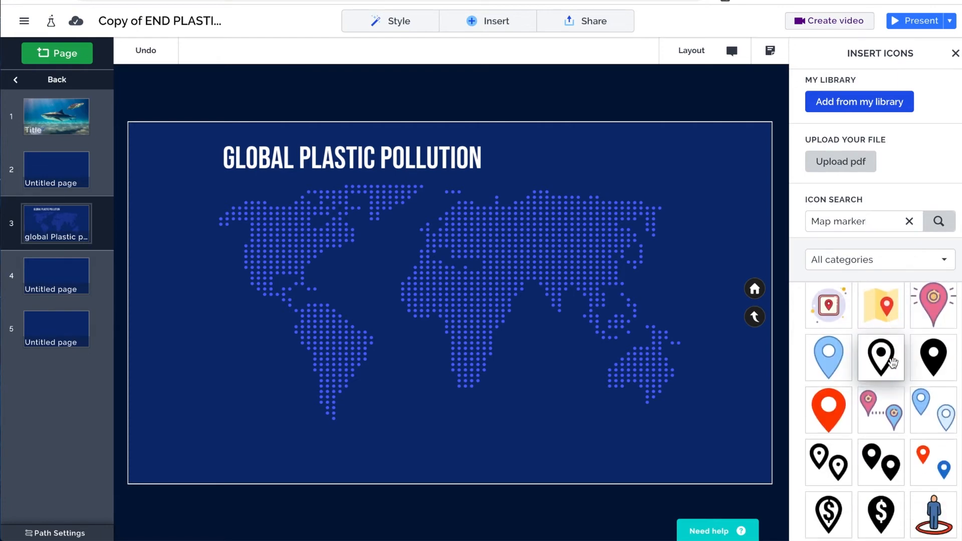
left_click_drag(922, 364, 612, 301)
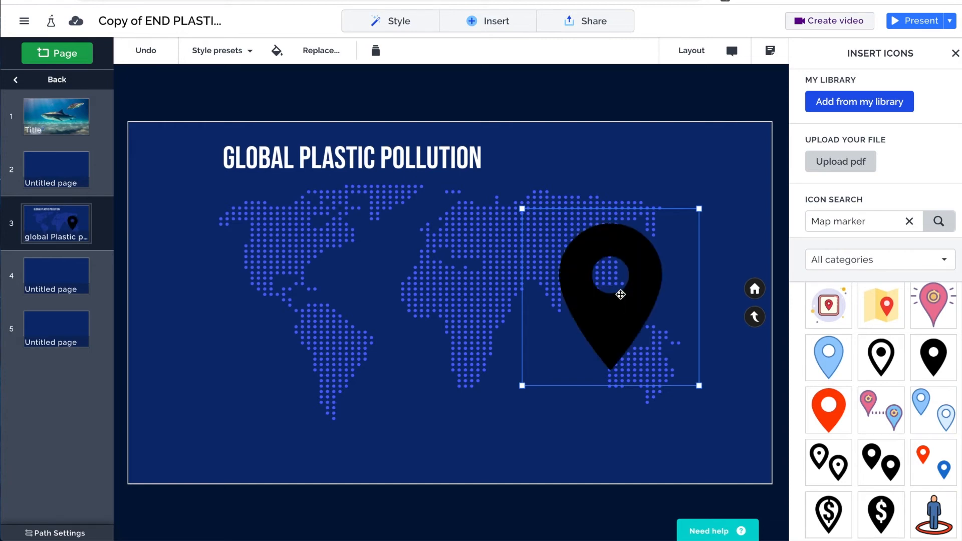
left_click_drag(629, 295, 601, 307)
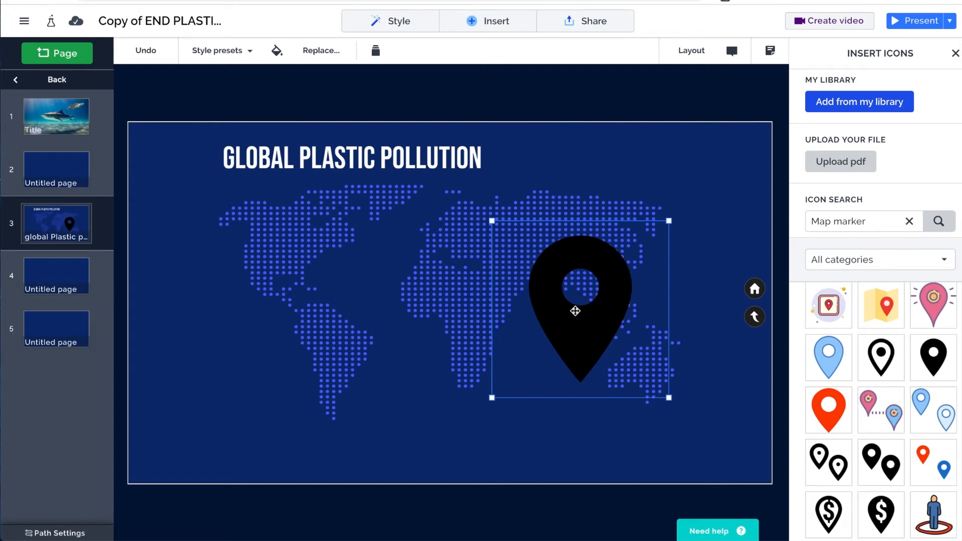
left_click_drag(575, 311, 542, 311)
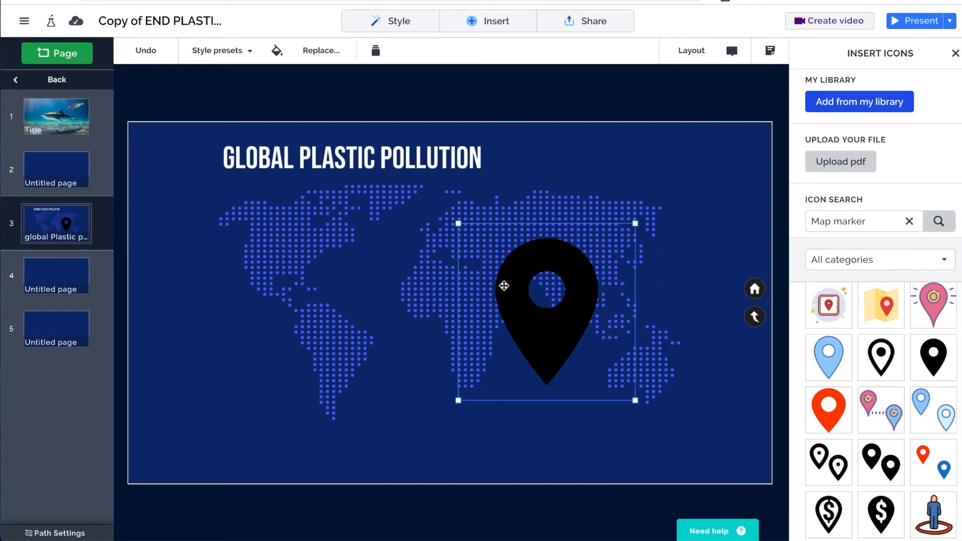
Step: Fill the map pin with white and shrink it to a small marker over northern Australia
left_click(277, 51)
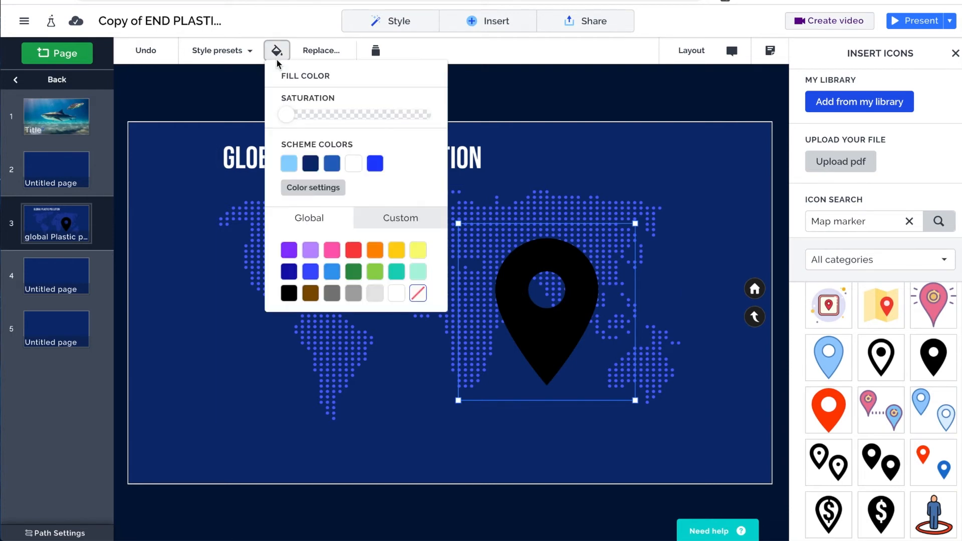
left_click(396, 293)
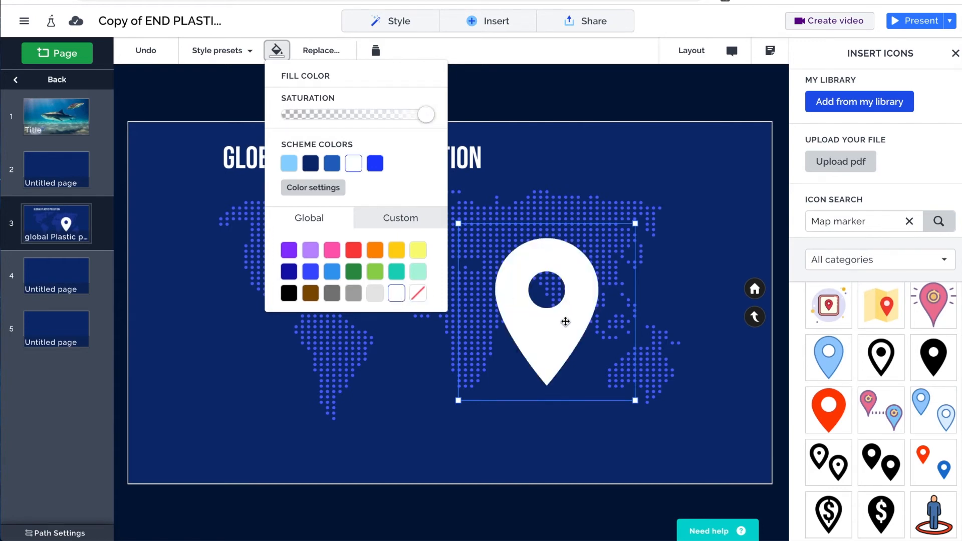
left_click_drag(637, 401, 559, 336)
left_click_drag(572, 331, 644, 351)
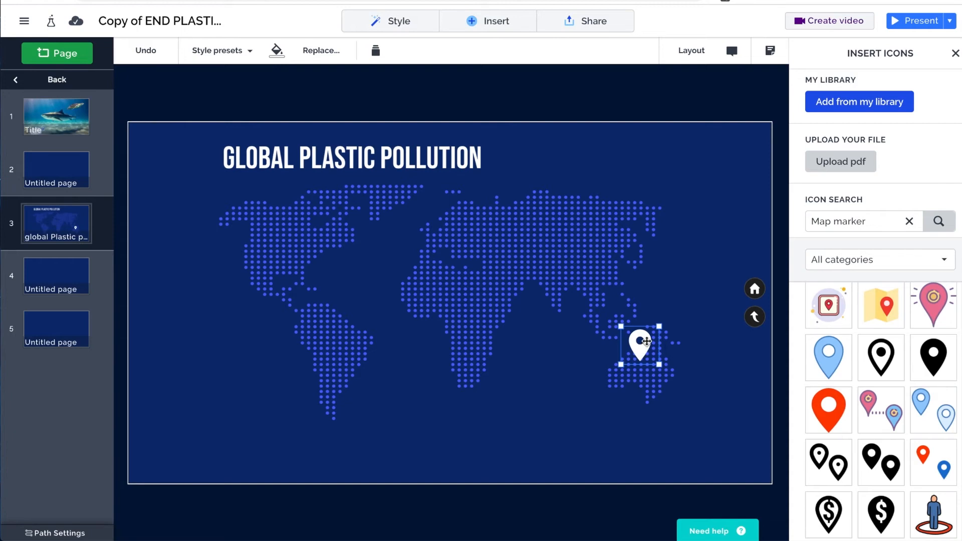
Step: Duplicate the white pin three times, placing the copies on eastern South America, Africa's west coast and the North Atlantic near Europe
key("ctrl+d")
mouse_move(640, 355)
left_mouse_down()
mouse_move(545, 325)
mouse_move(454, 325)
left_mouse_up()
key("ctrl+d")
left_click_drag(486, 326, 378, 348)
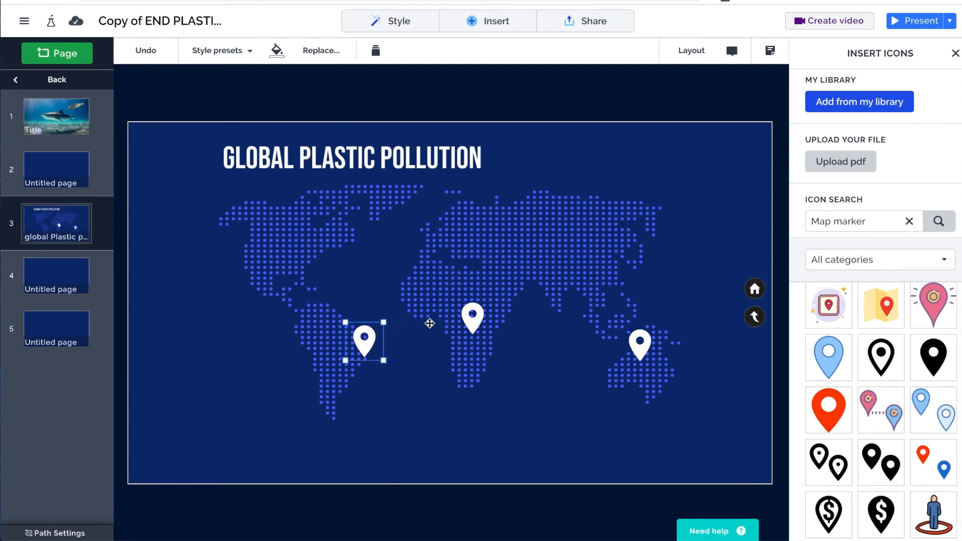
left_click_drag(473, 318, 450, 341)
key("ctrl+d")
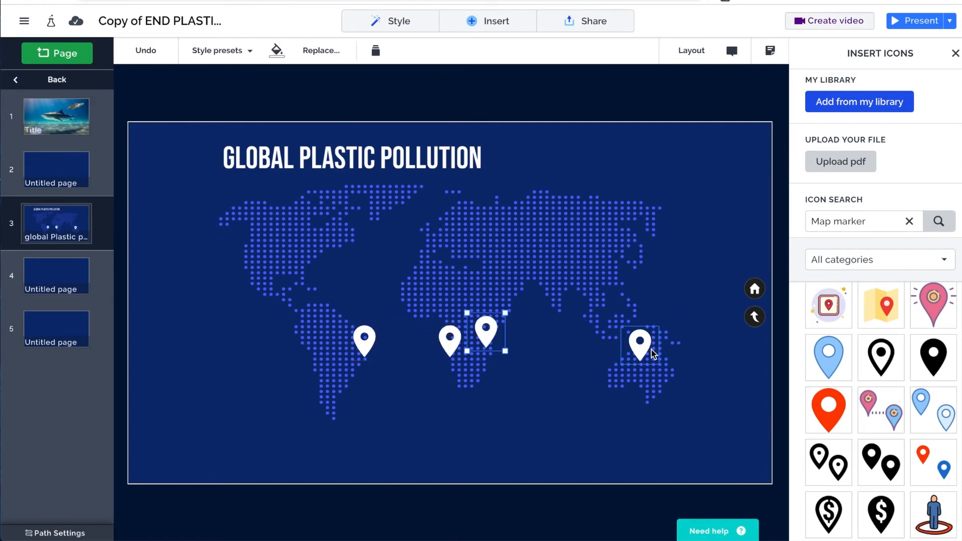
mouse_move(481, 325)
left_mouse_down()
mouse_move(440, 287)
mouse_move(414, 226)
left_mouse_up()
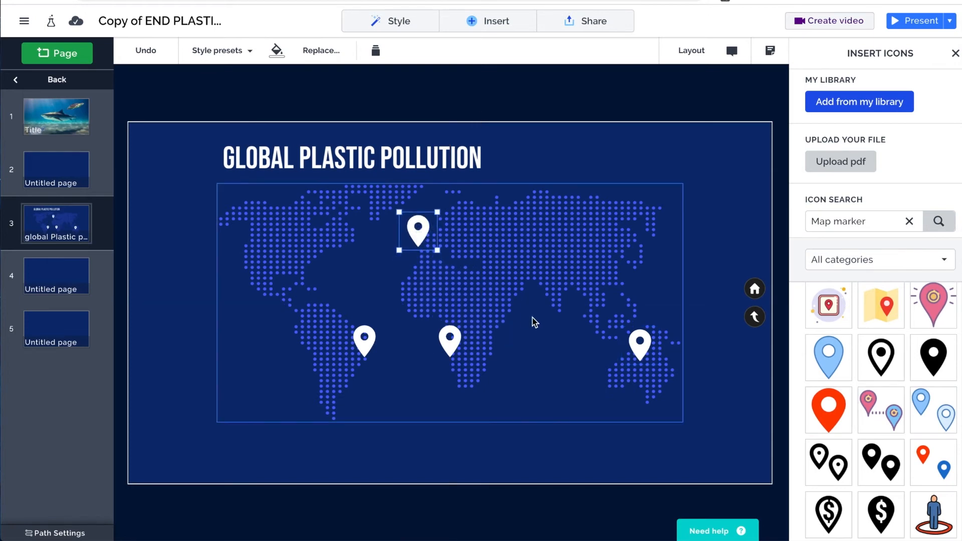
Step: Duplicate the white pin once more and place the copy on the east coast of North America
key("ctrl+d")
mouse_move(493, 344)
left_mouse_down()
mouse_move(318, 255)
mouse_move(292, 246)
mouse_move(288, 258)
left_mouse_up()
Step: Clear the icon search and look through the available icon categories without choosing one
left_click_drag(869, 221, 778, 223)
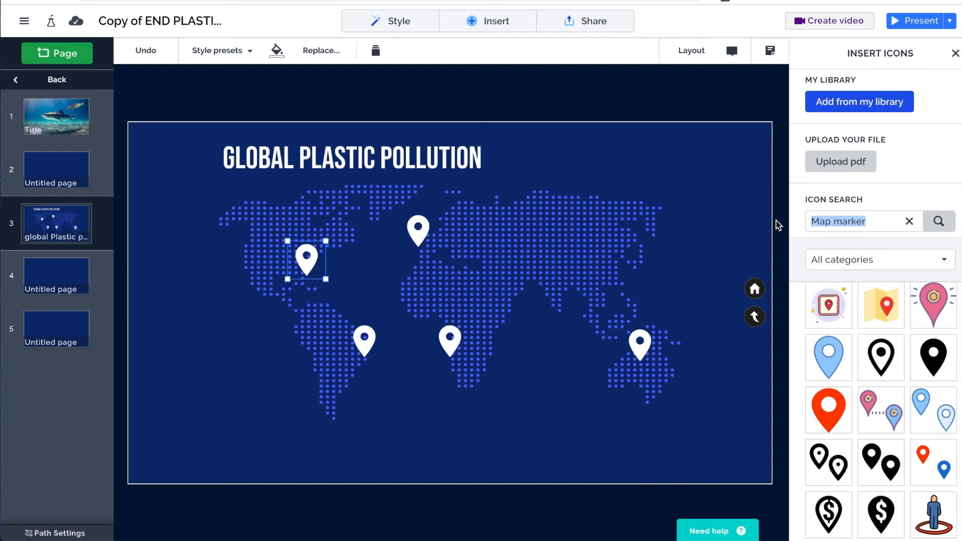
left_click(910, 221)
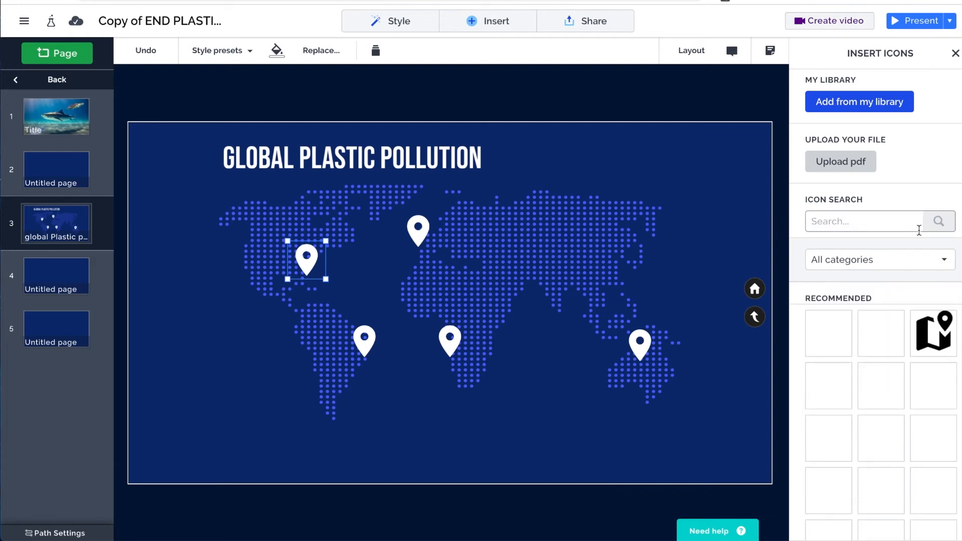
left_click(943, 258)
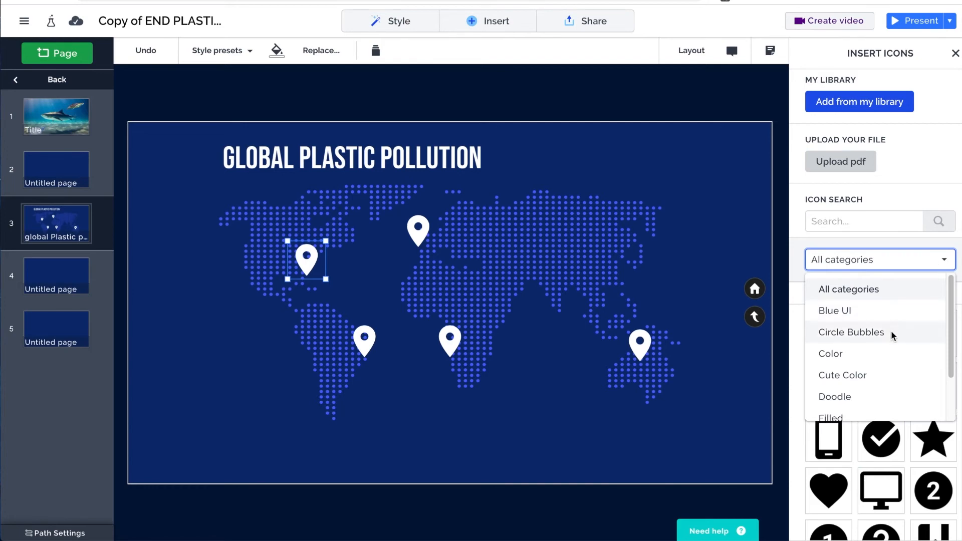
scroll(891, 331, "down", 1)
scroll(891, 331, "down", 1)
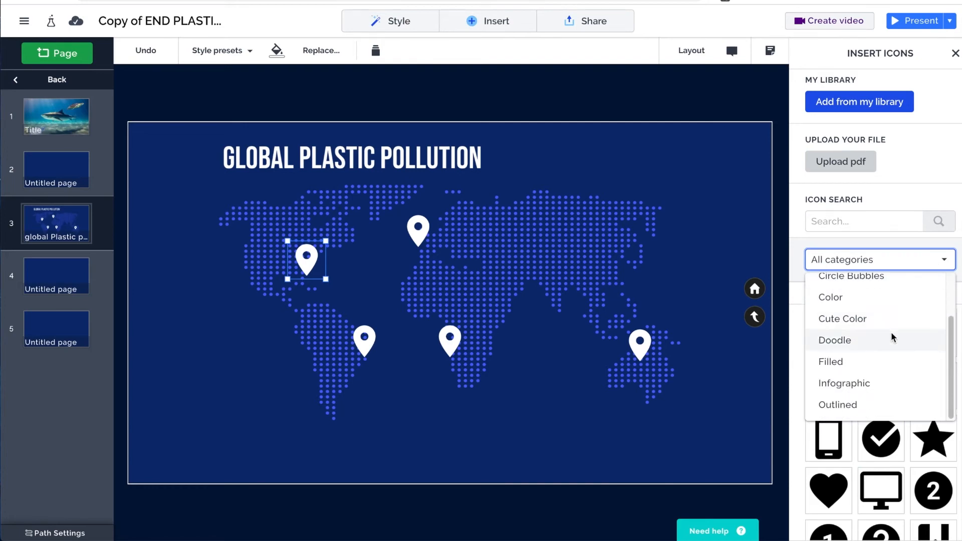
scroll(891, 332, "up", 2)
left_click(892, 198)
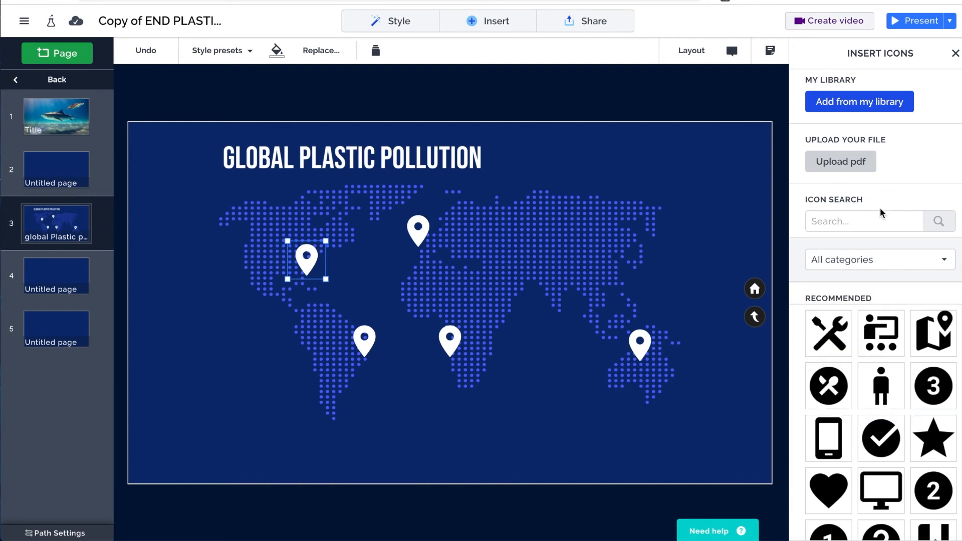
left_click(880, 212)
left_click(379, 52)
left_click(597, 101)
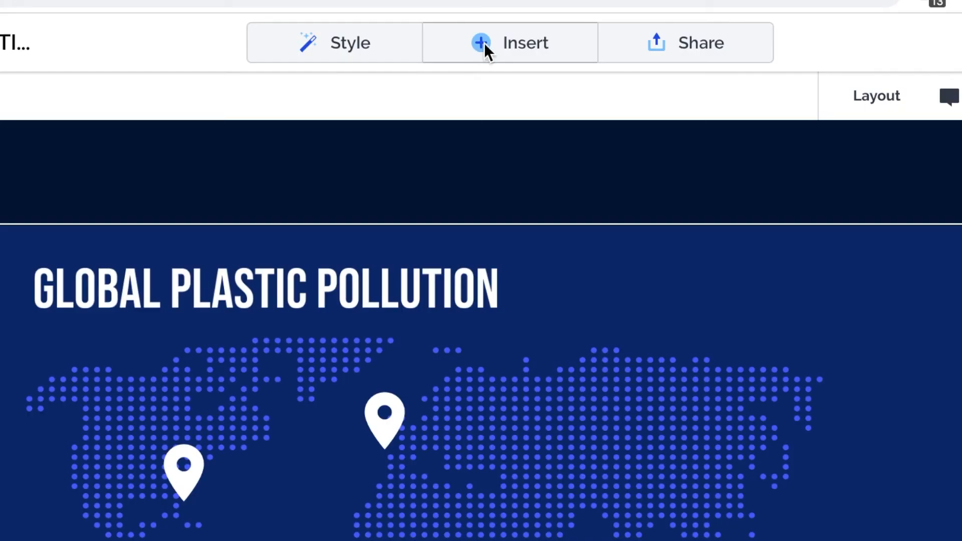
Step: Add a zoom area animation to the page, shrunk and positioned to frame the North American pin
left_click(484, 43)
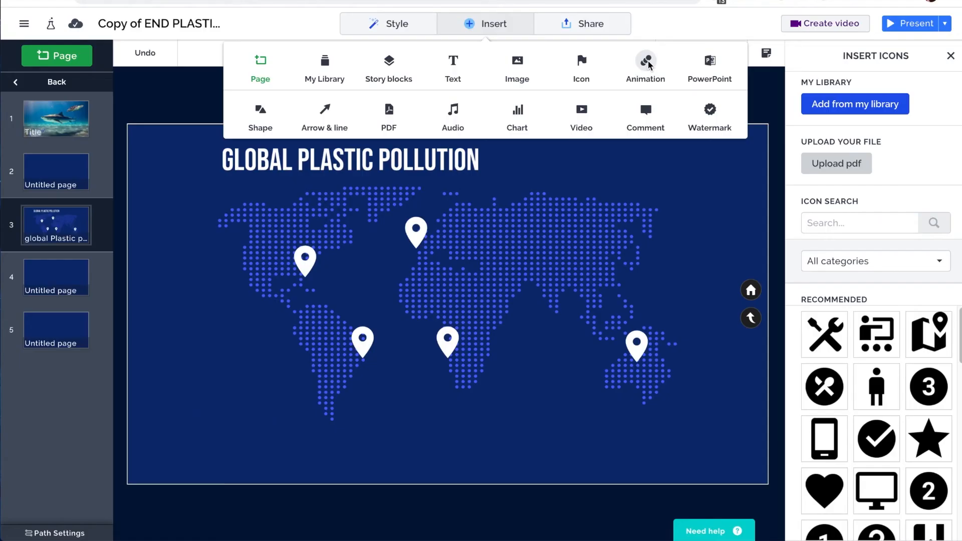
left_click(804, 111)
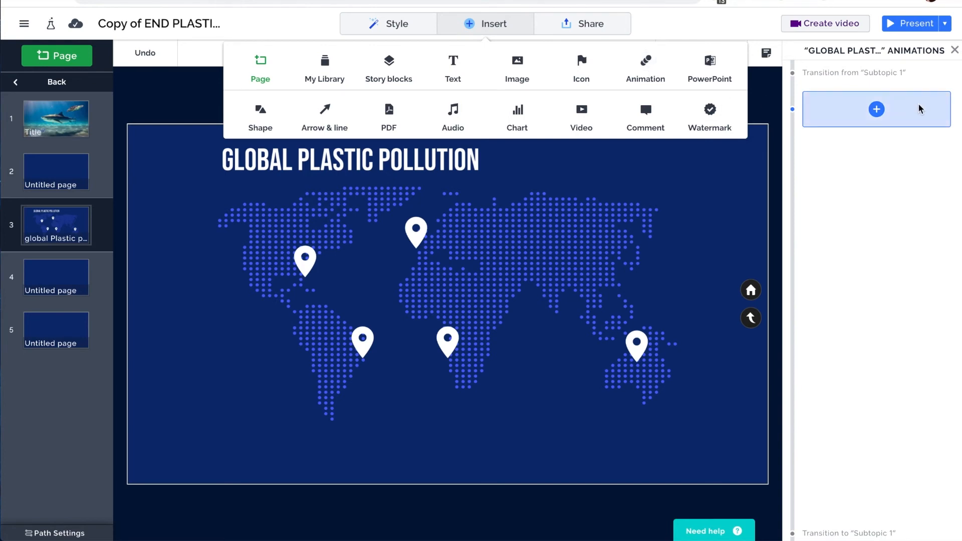
left_click(877, 114)
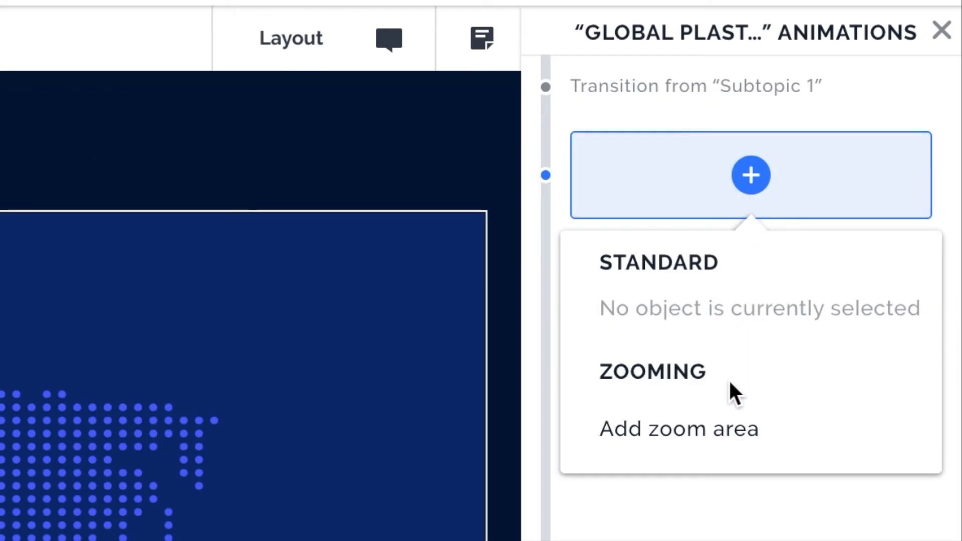
left_click(710, 434)
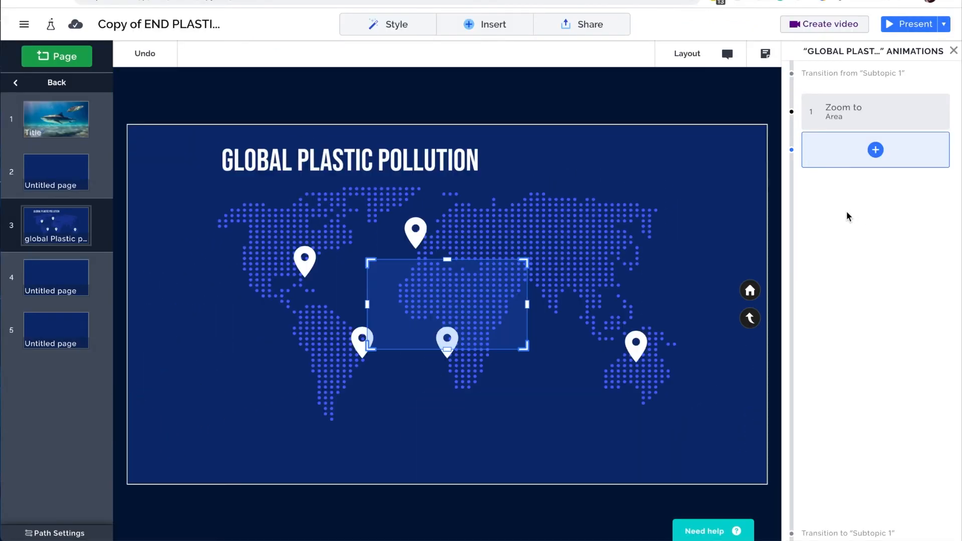
left_click_drag(460, 281, 342, 247)
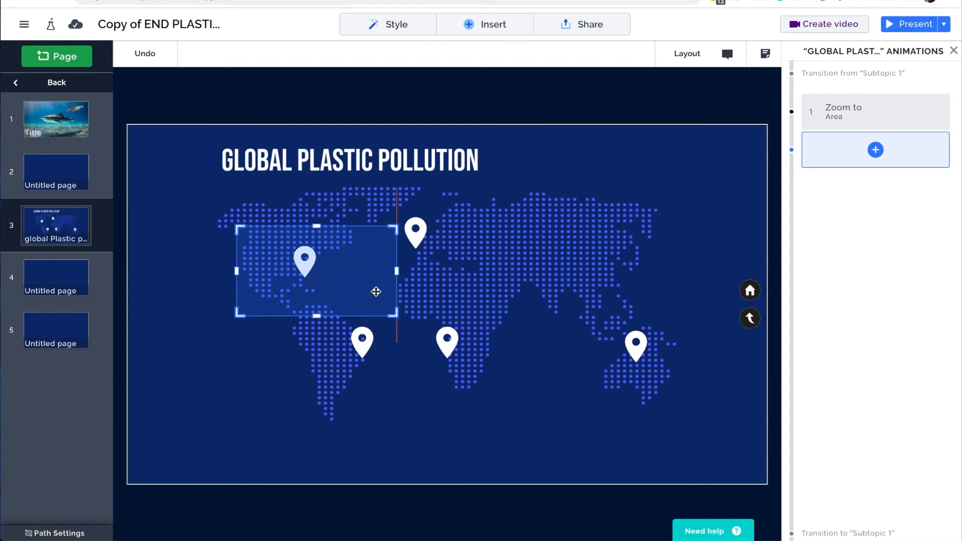
left_click_drag(391, 312, 321, 270)
left_click_drag(263, 248, 315, 257)
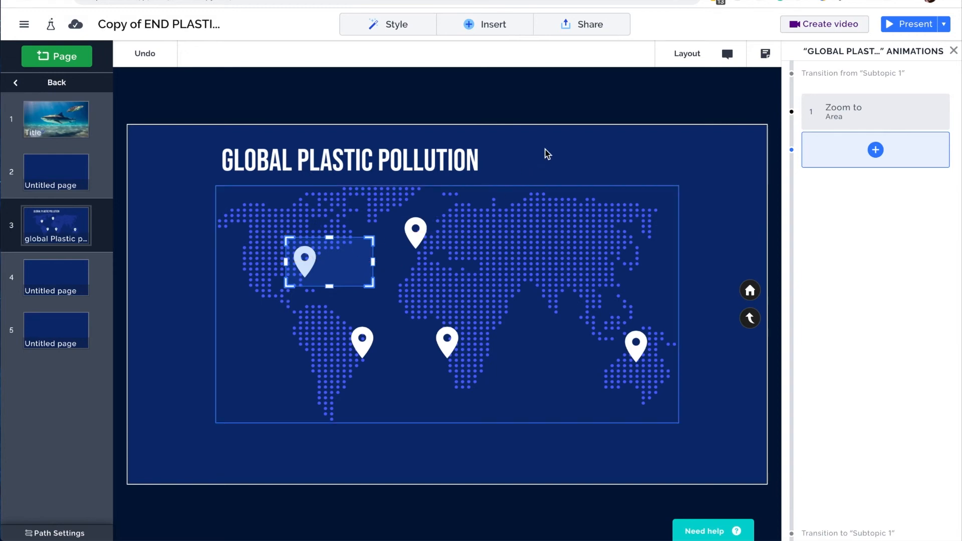
left_click(571, 164)
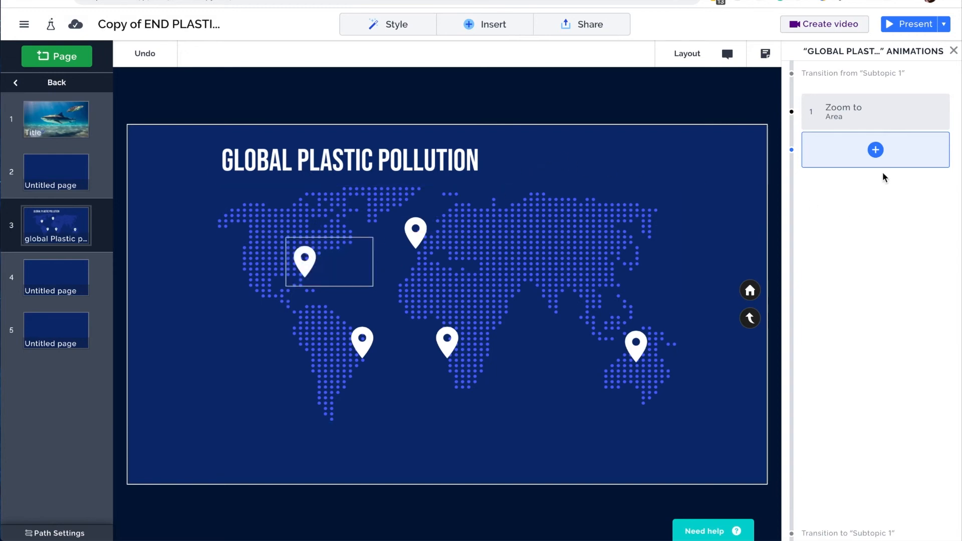
Step: Add a second zoom area animation, shrunk and moved to frame the South American pin
left_click(875, 151)
left_click(848, 274)
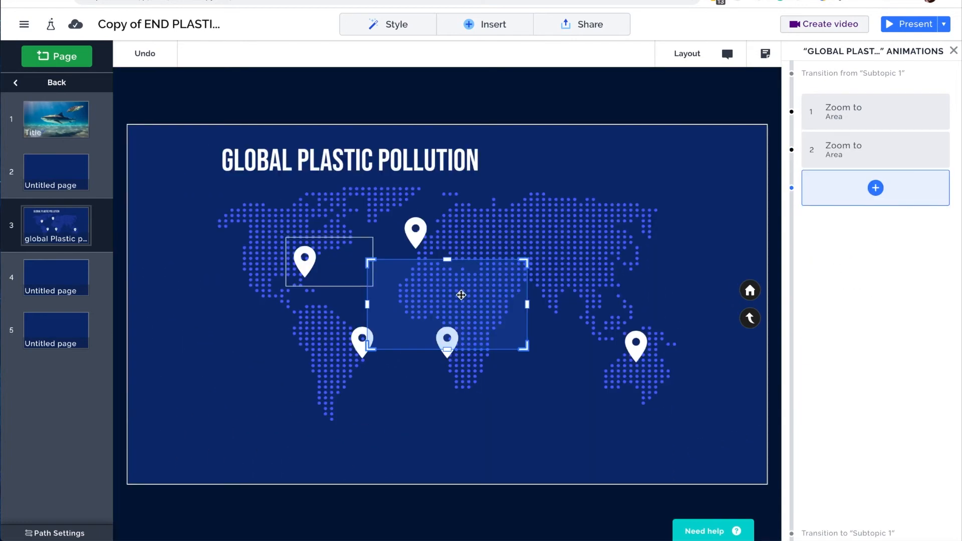
left_click_drag(527, 348, 453, 318)
left_click_drag(427, 286, 400, 345)
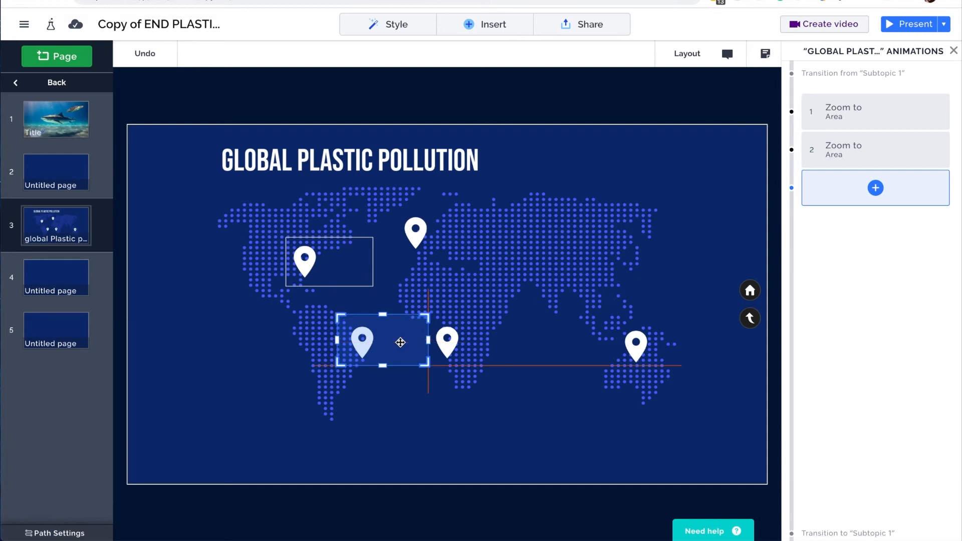
left_click(698, 257)
Step: Add two more zoom area animations, framing the pin near Europe and the pin on Africa's west coast
left_click(875, 189)
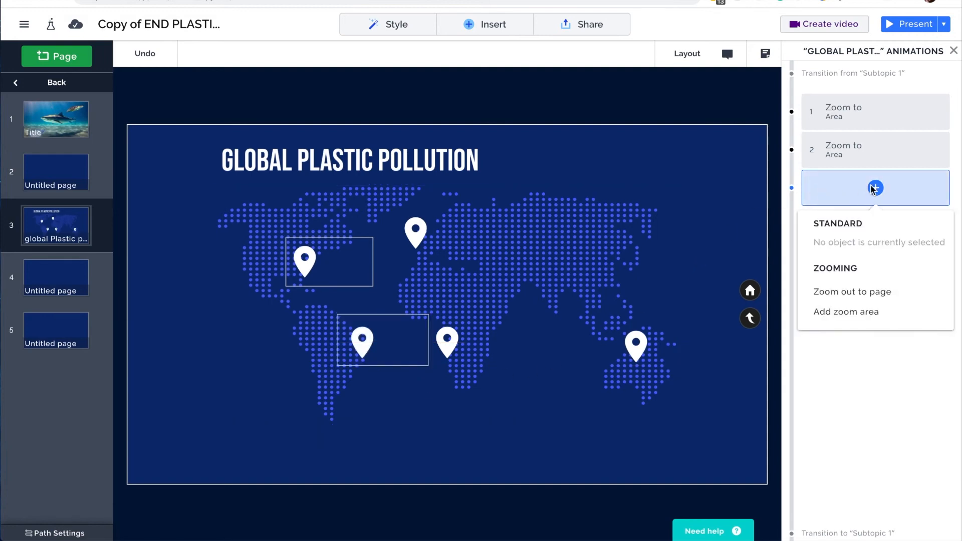
left_click(853, 312)
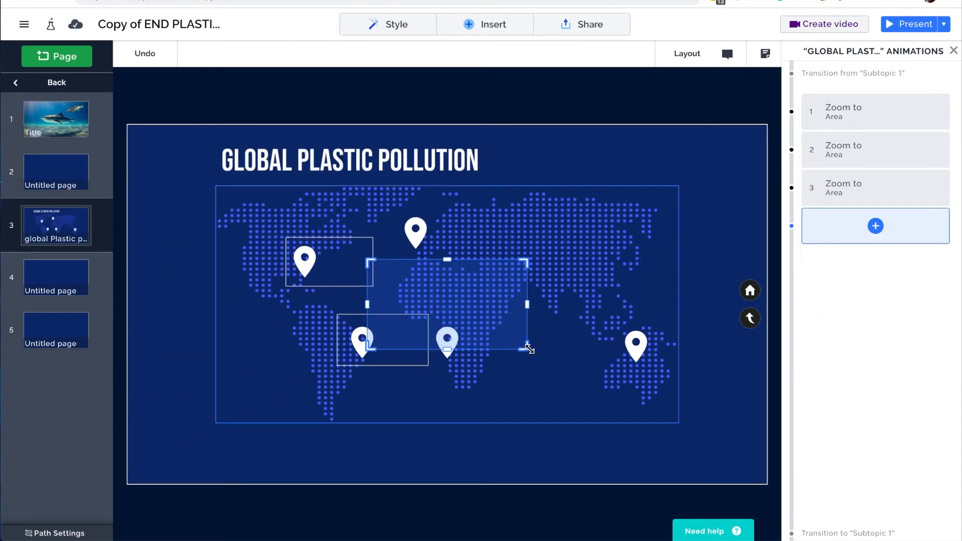
left_click(876, 226)
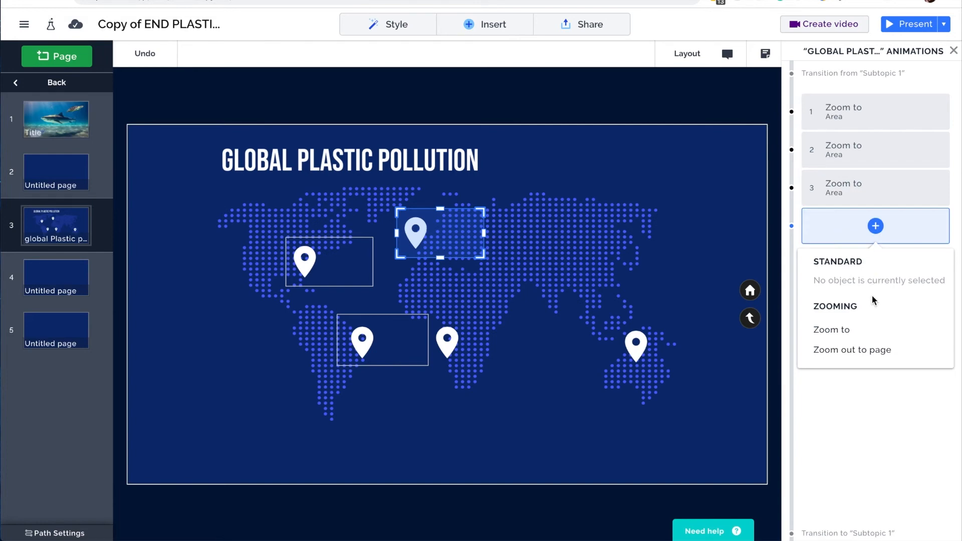
left_click(870, 348)
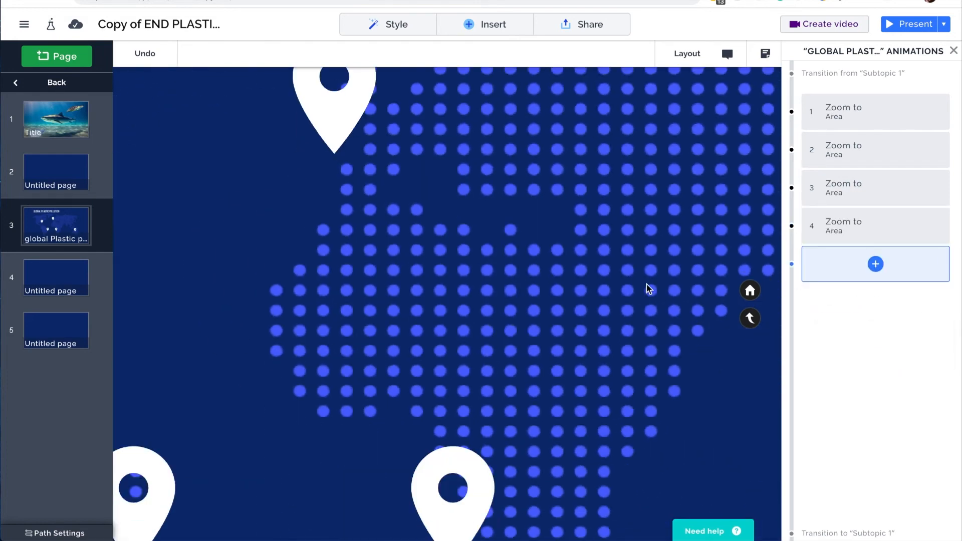
left_click_drag(413, 294, 442, 303)
left_click_drag(463, 316, 459, 333)
left_click(562, 301)
Step: Add a fifth zoom area animation, shrunk and moved to frame the pin over northern Australia
left_click(876, 264)
left_click(862, 437)
left_click_drag(428, 279, 559, 307)
left_click_drag(502, 287, 564, 322)
left_click_drag(579, 342, 569, 340)
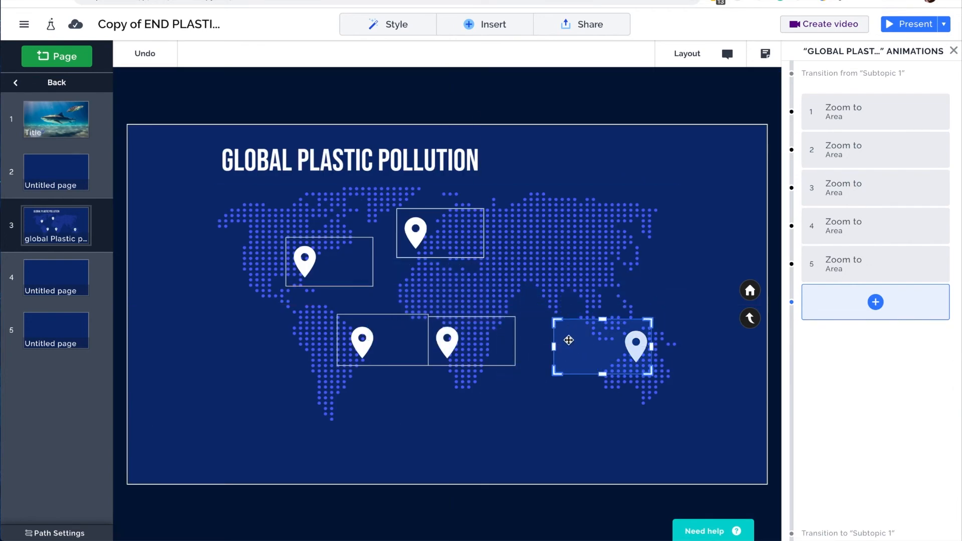
left_click(687, 248)
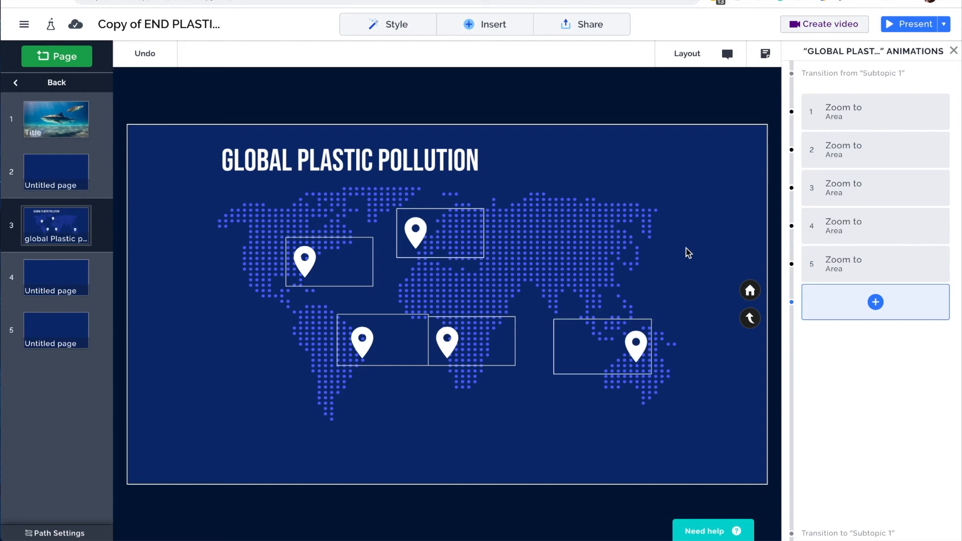
Step: Add a zoom out to page animation and move it to position 2, right after the first zoom
left_click(877, 302)
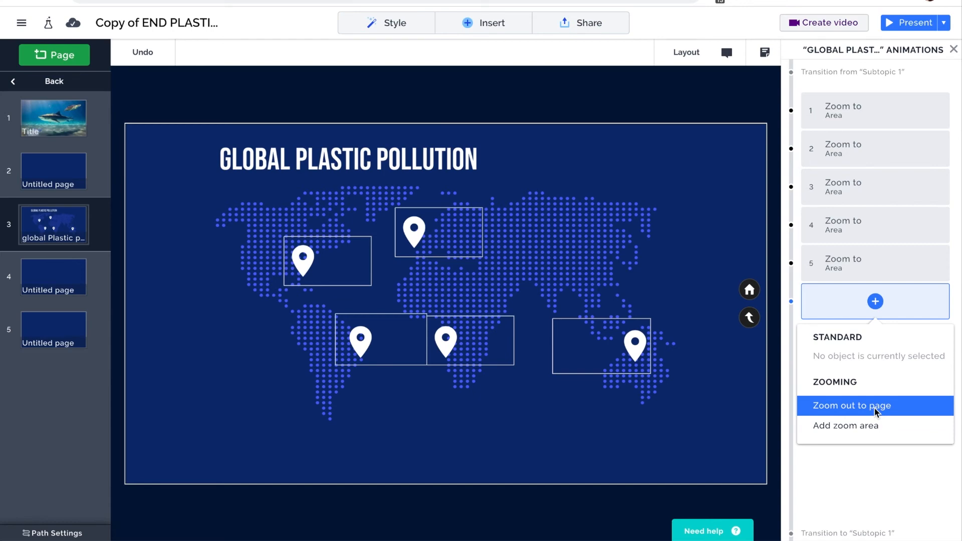
left_click(877, 410)
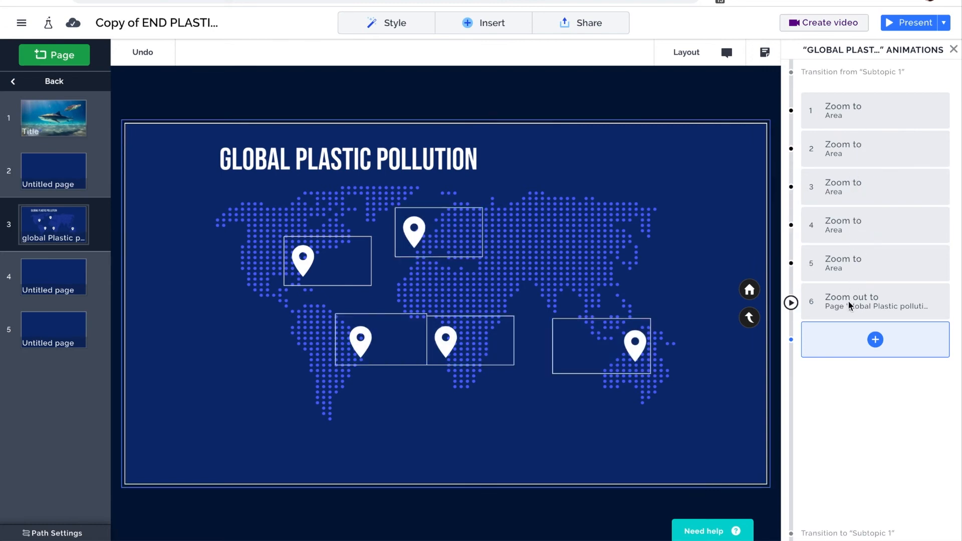
left_click_drag(848, 303, 839, 147)
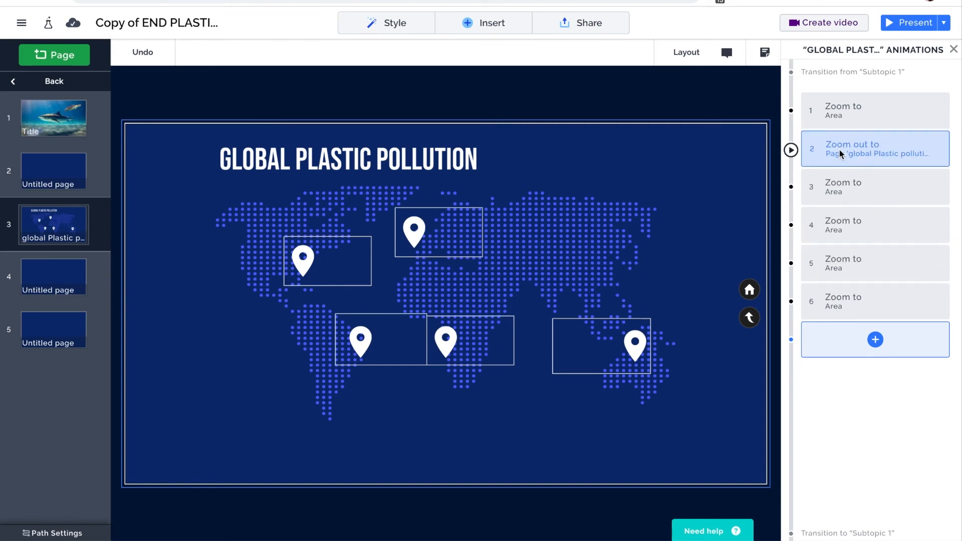
Step: Add two more zoom out to page animations, moving them to positions 4 and 6 in the sequence
left_click(876, 340)
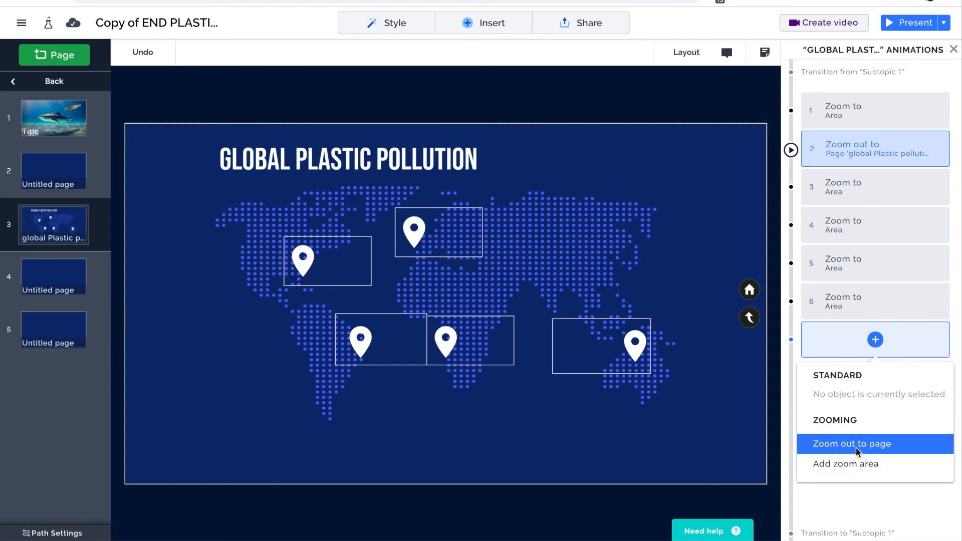
left_click(856, 447)
left_click_drag(849, 333, 853, 230)
left_click(877, 383)
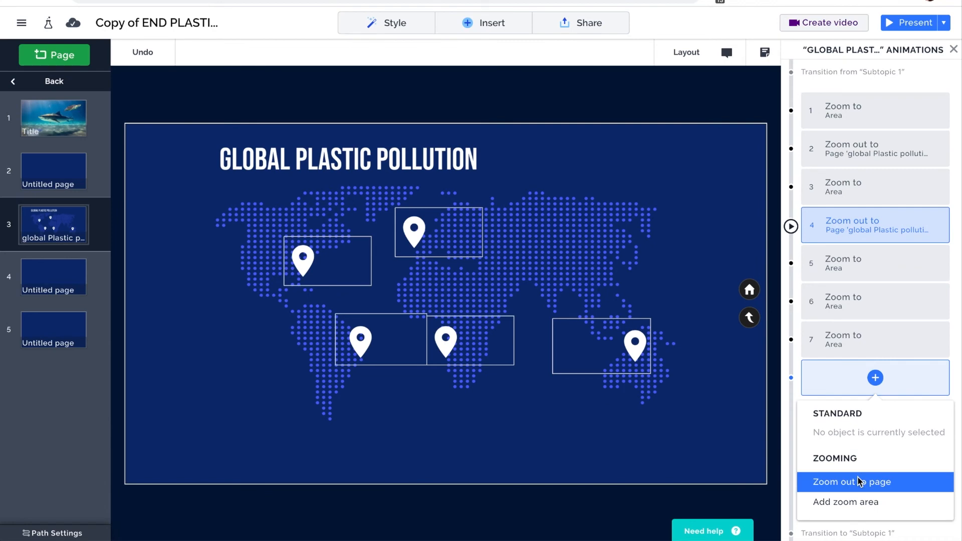
left_click(859, 482)
left_click_drag(867, 375, 873, 300)
Step: Add two final zoom out to page animations, one moved to position 8 and one ending the sequence at position 10
left_click(875, 416)
left_click(857, 355)
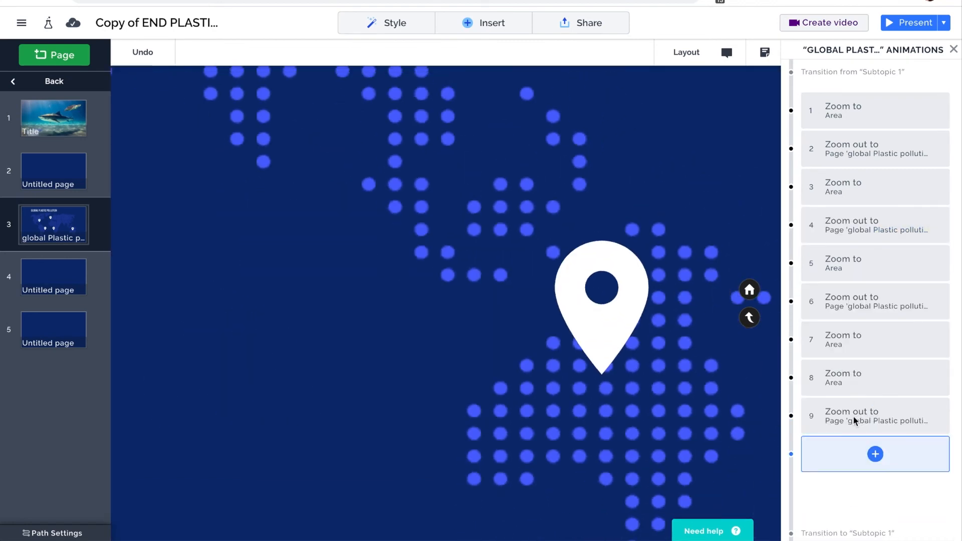
left_click_drag(844, 406, 851, 379)
left_click(875, 454)
left_click(858, 393)
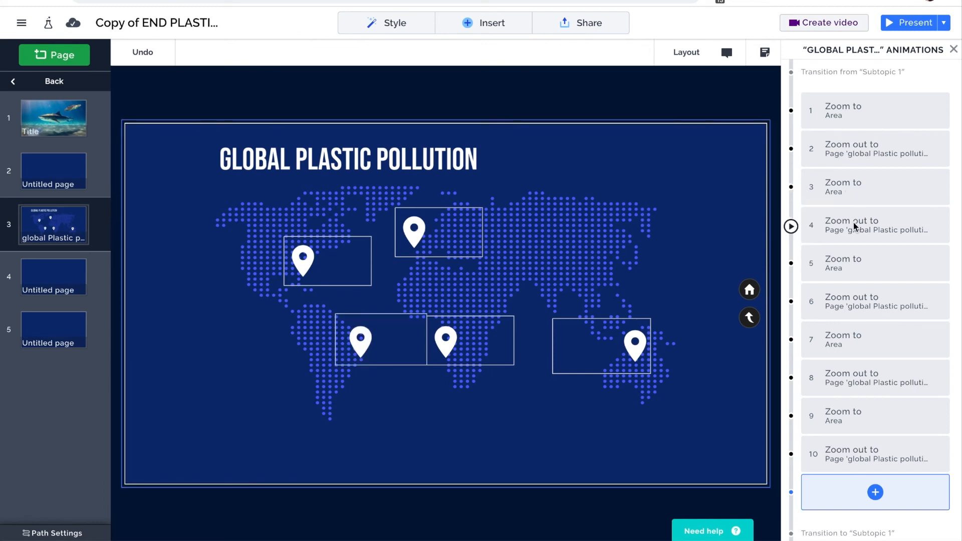
Step: Present the map page, play through the first pin zooms and zoom-outs, and exit the presentation
mouse_move(861, 325)
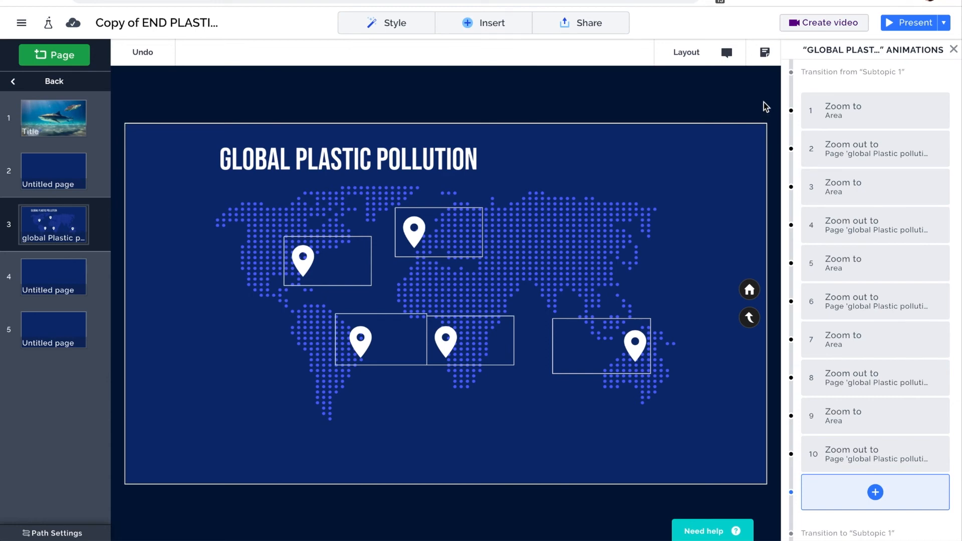
left_click(915, 24)
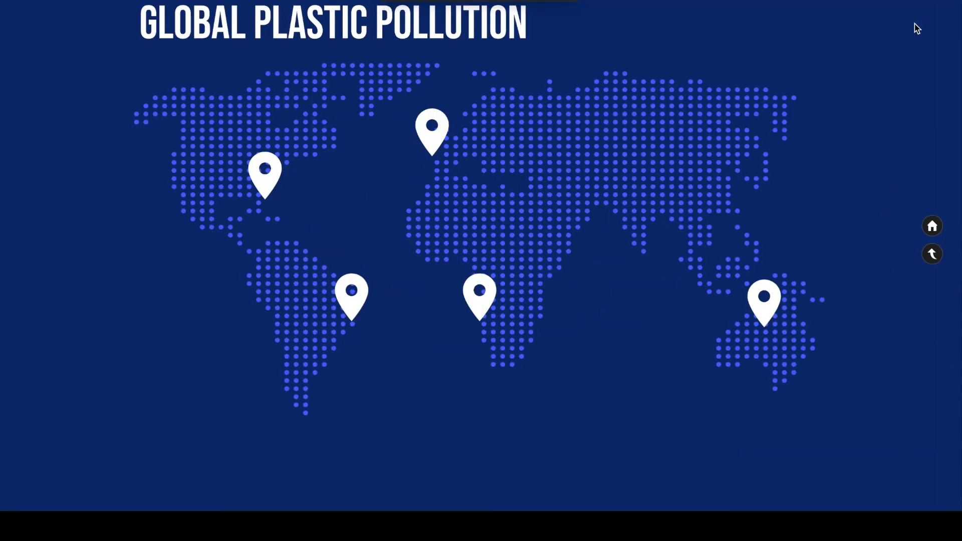
key("Right")
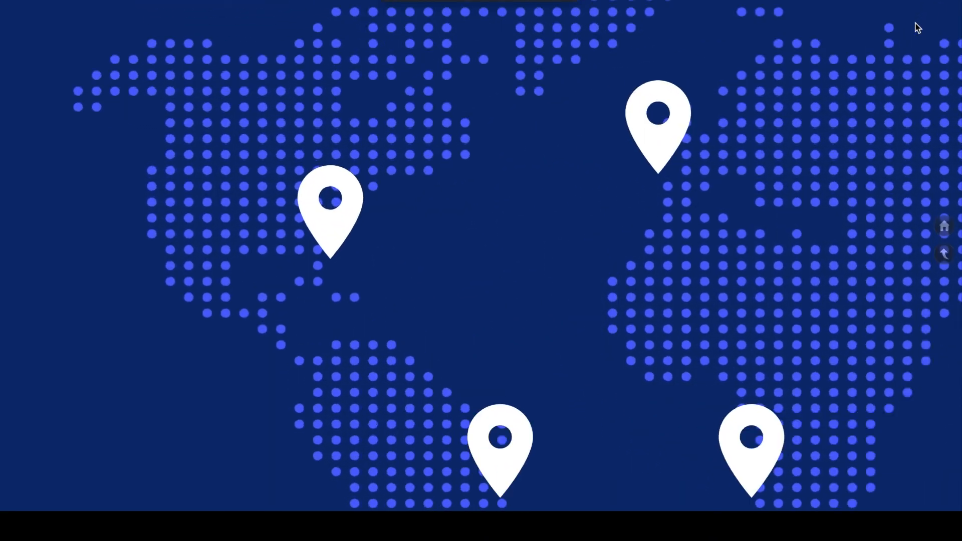
key("Right")
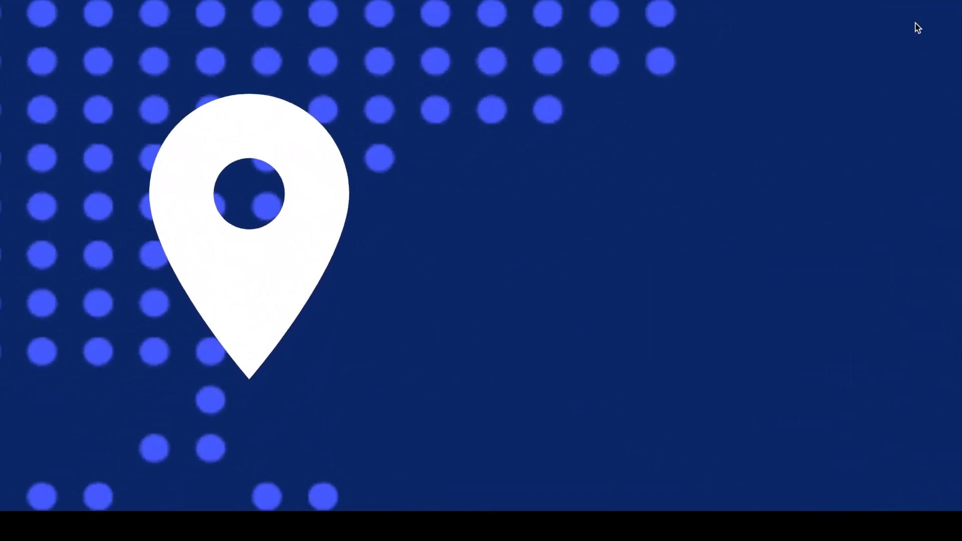
key("Right")
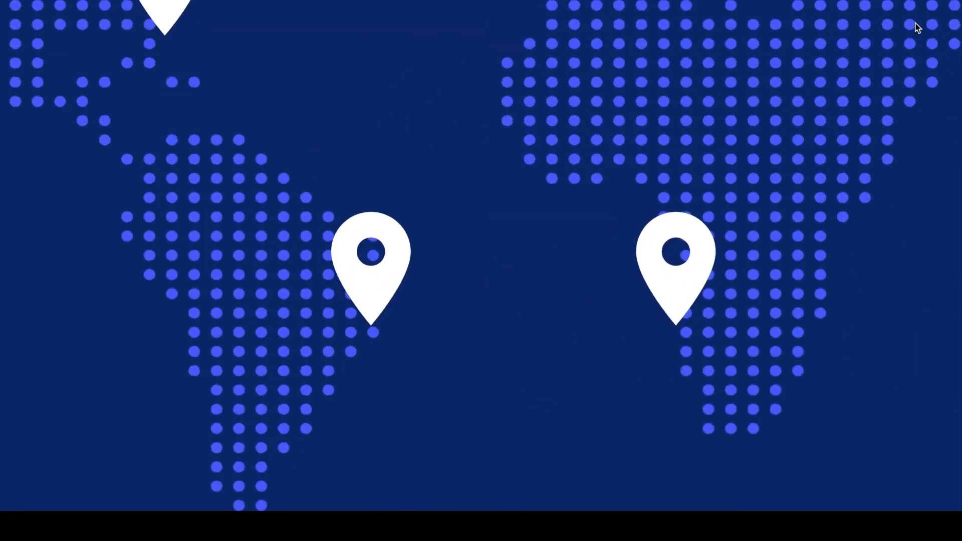
key("Right")
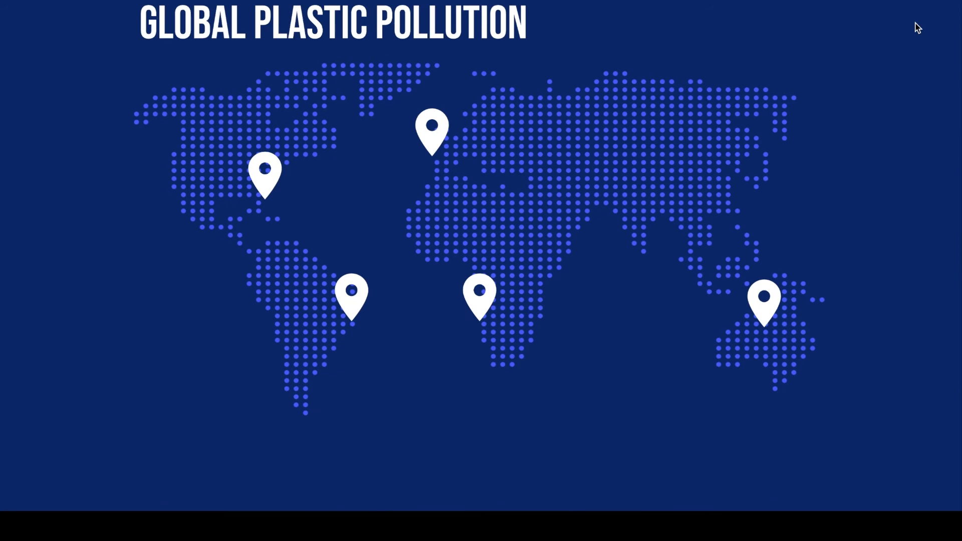
key("Escape")
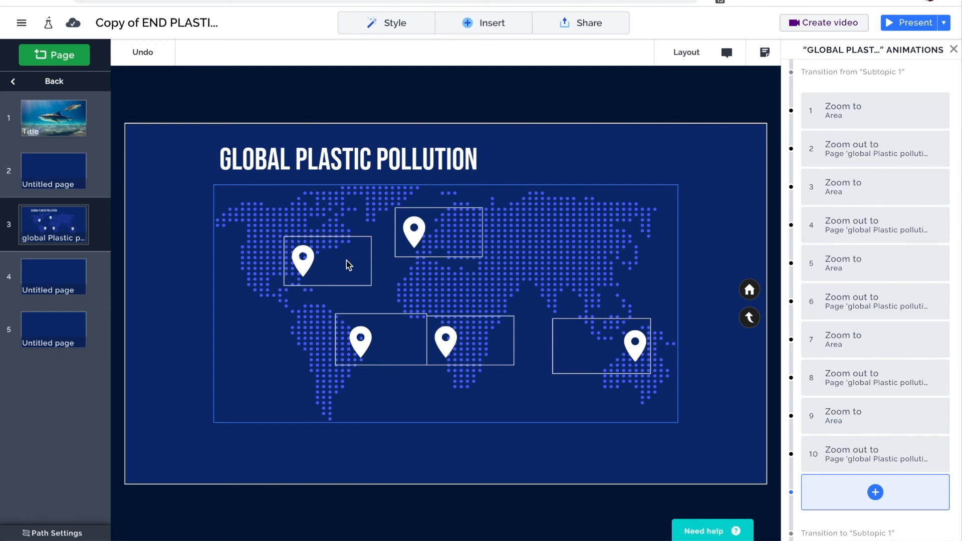
Step: Insert a text box inside the North America pin's zoom area, beside the pin
scroll(336, 264, "up", 1)
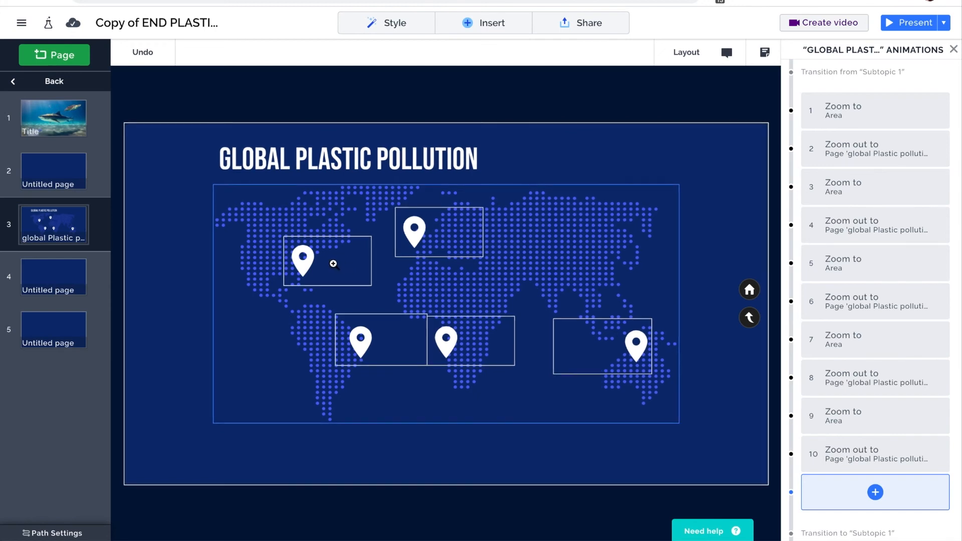
scroll(330, 264, "up", 1)
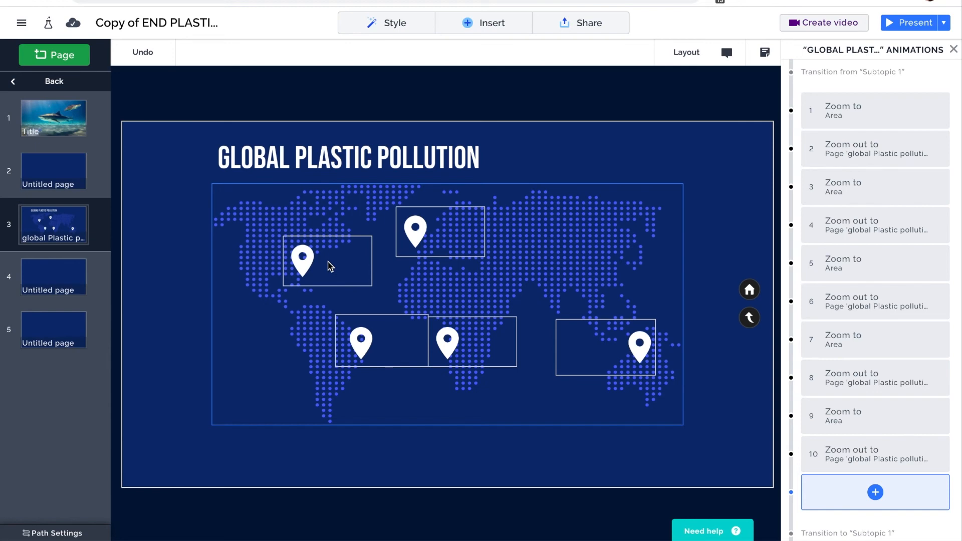
scroll(326, 260, "up", 2)
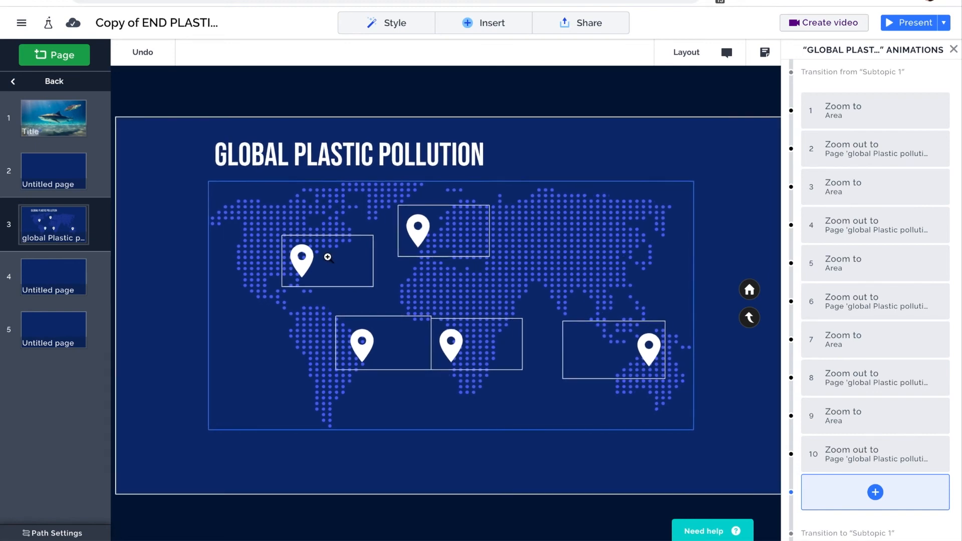
scroll(327, 257, "up", 5)
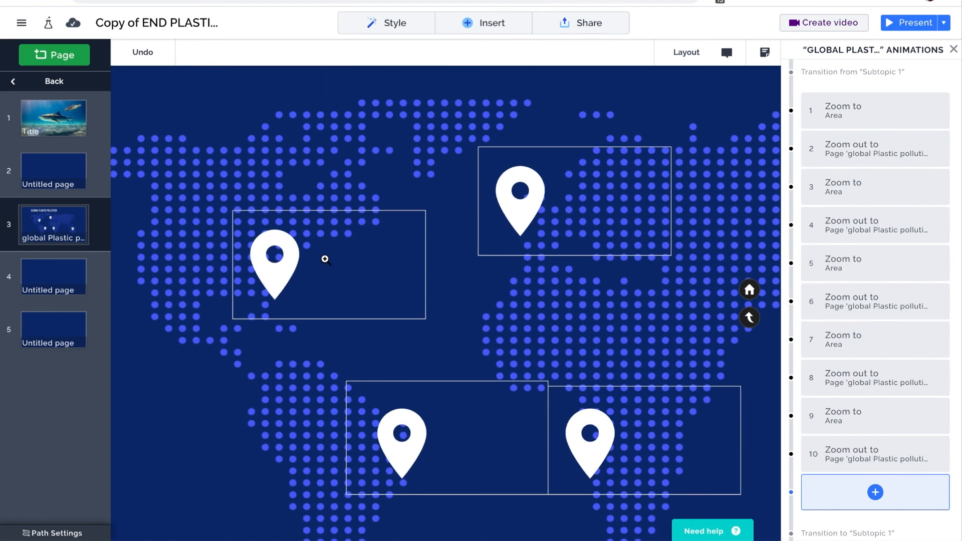
scroll(324, 256, "up", 5)
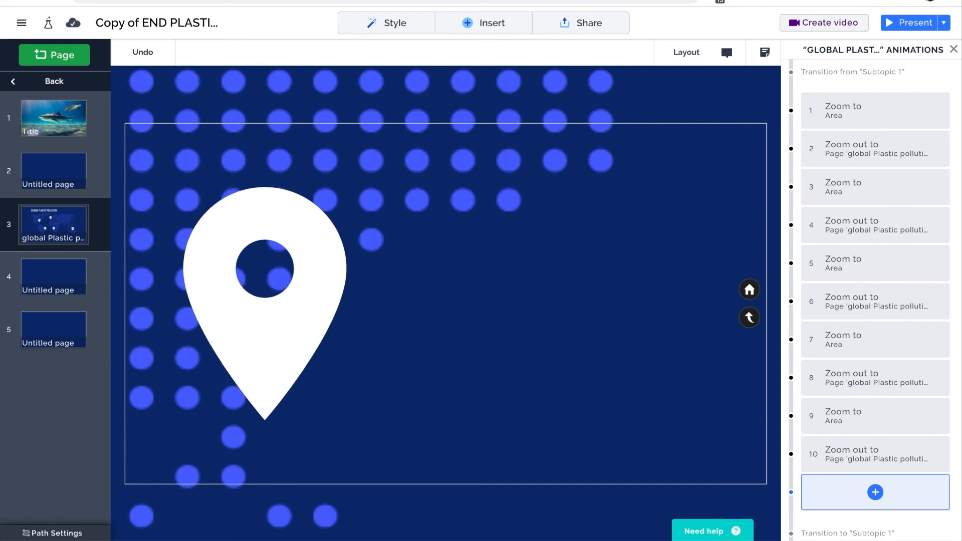
left_click(476, 23)
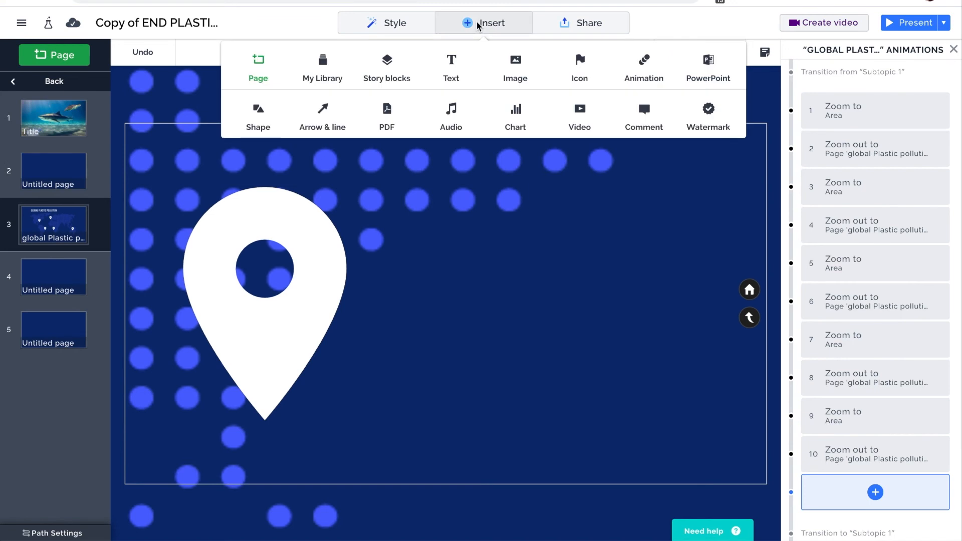
left_click(451, 61)
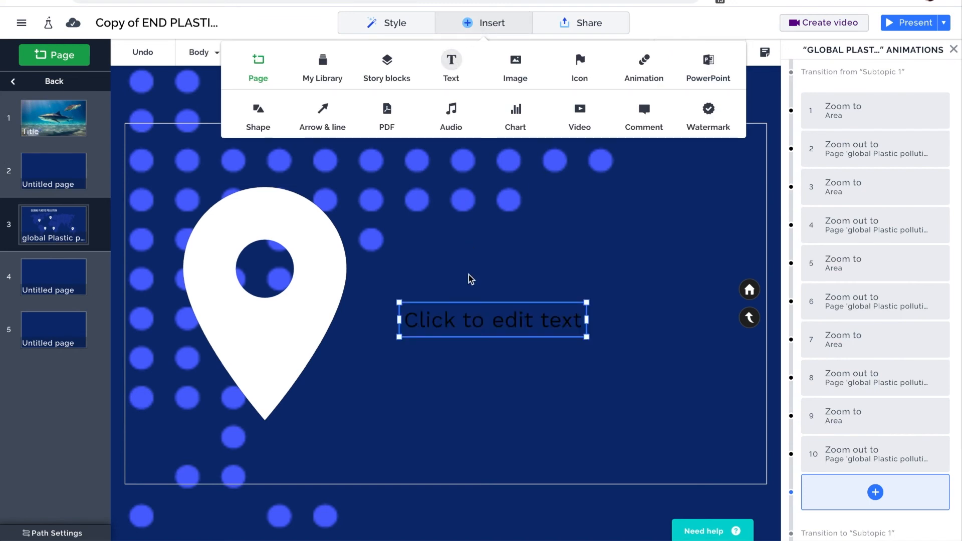
left_click(458, 310)
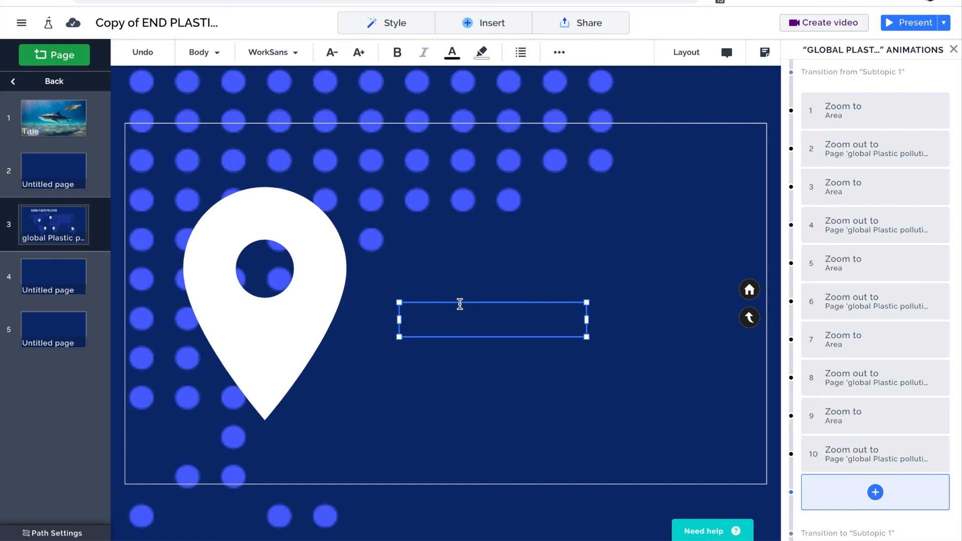
Step: Enter 200% in the Title preset and enlarge the text beside the upper part of the North America pin
left_click(204, 55)
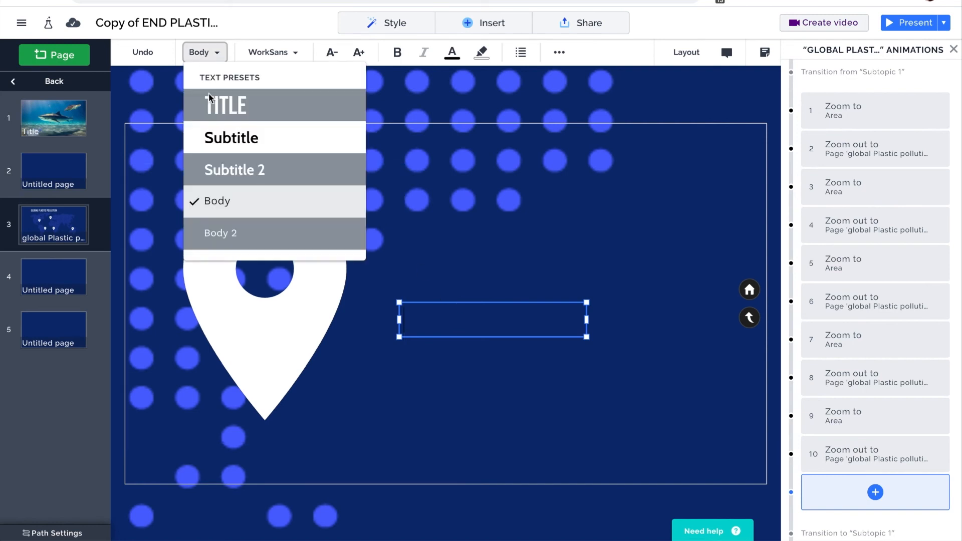
left_click(210, 104)
left_click(460, 315)
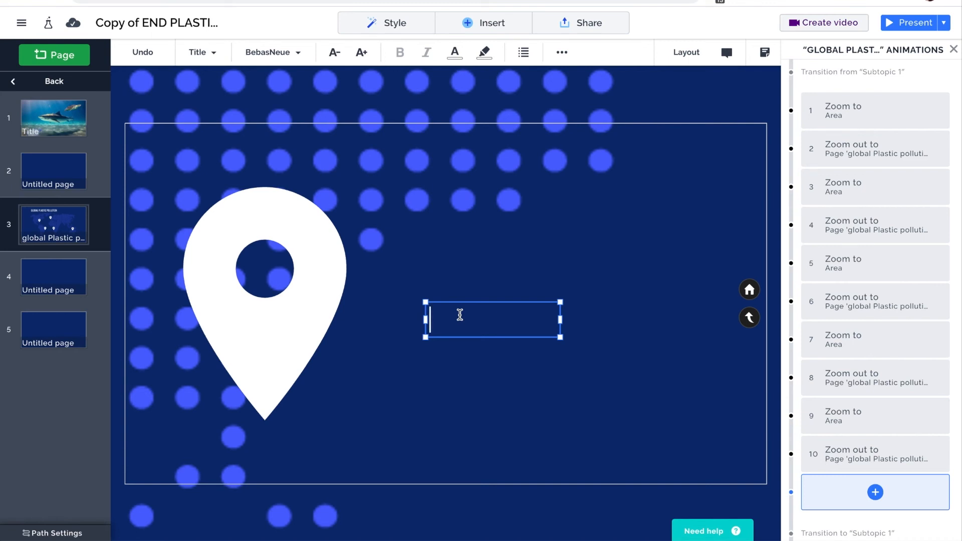
type("200%")
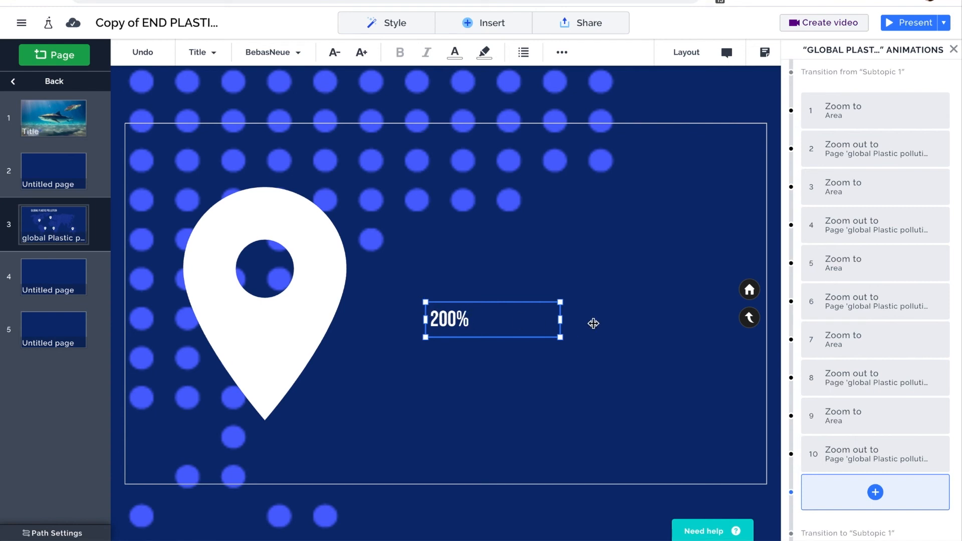
left_click_drag(563, 319, 659, 403)
left_click_drag(505, 287, 456, 156)
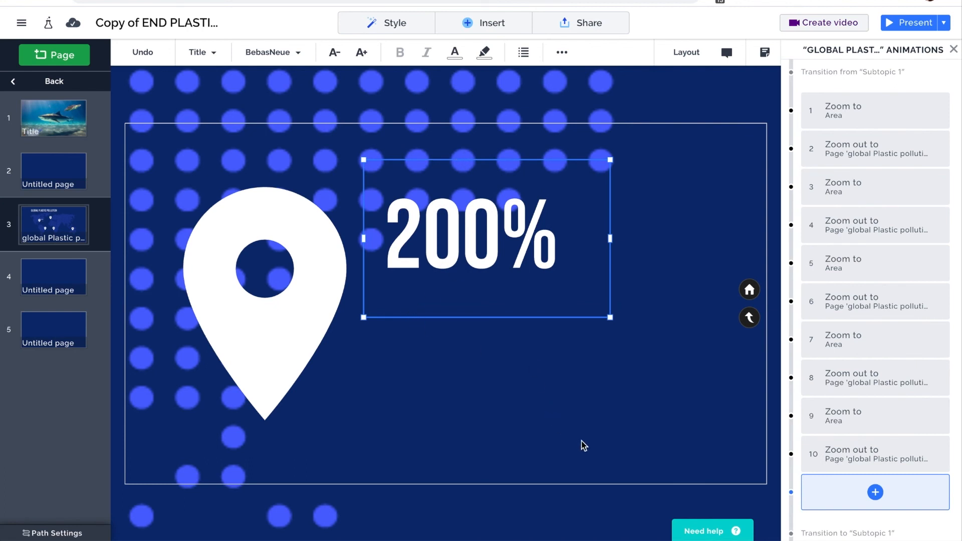
Step: Add the sea turtle image from My Library, placing it so it overlaps the lower edge of the 200% text
left_click(474, 23)
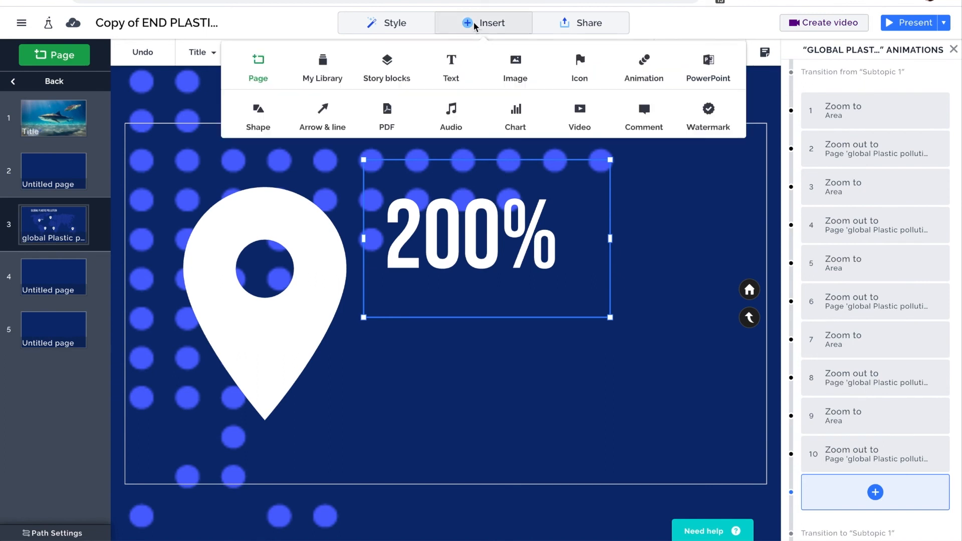
left_click(325, 63)
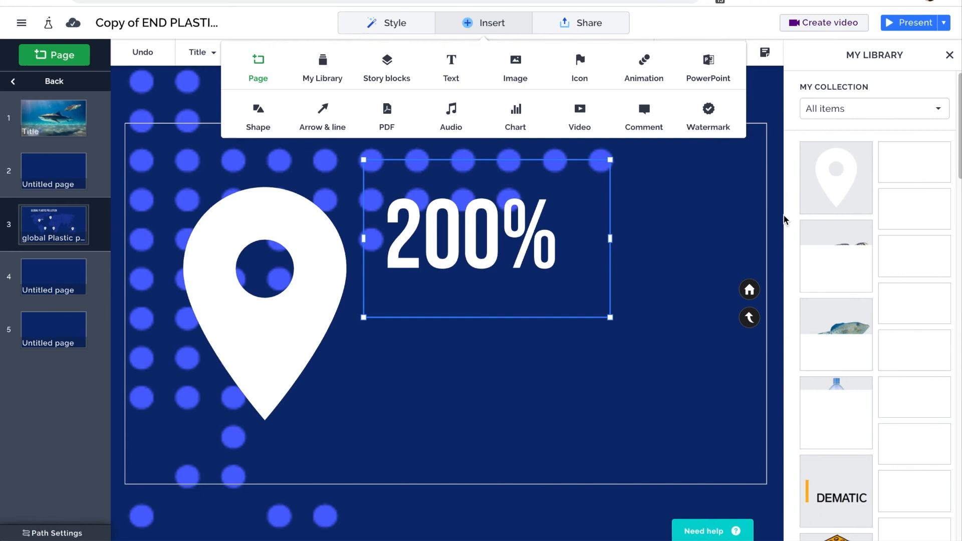
left_click_drag(827, 259, 504, 389)
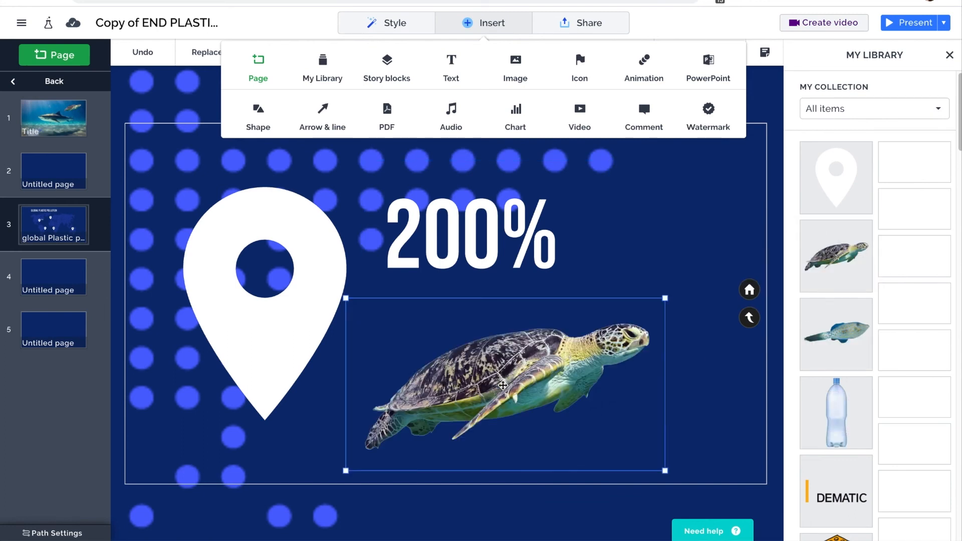
left_click_drag(558, 362, 529, 311)
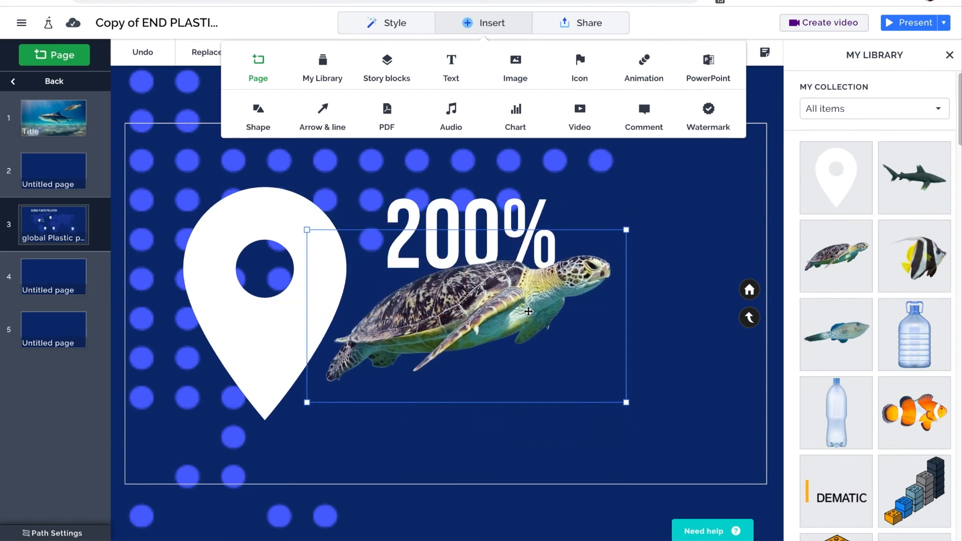
left_click(662, 250)
left_click(949, 55)
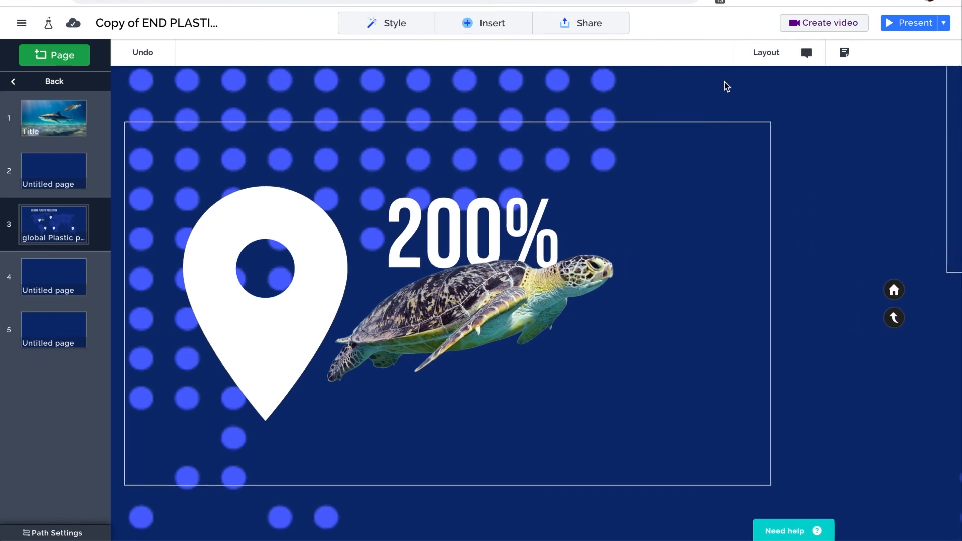
Step: Add one fade in animation for the 200% text and turtle together, and move it to position 2 after the first zoom
left_click(479, 22)
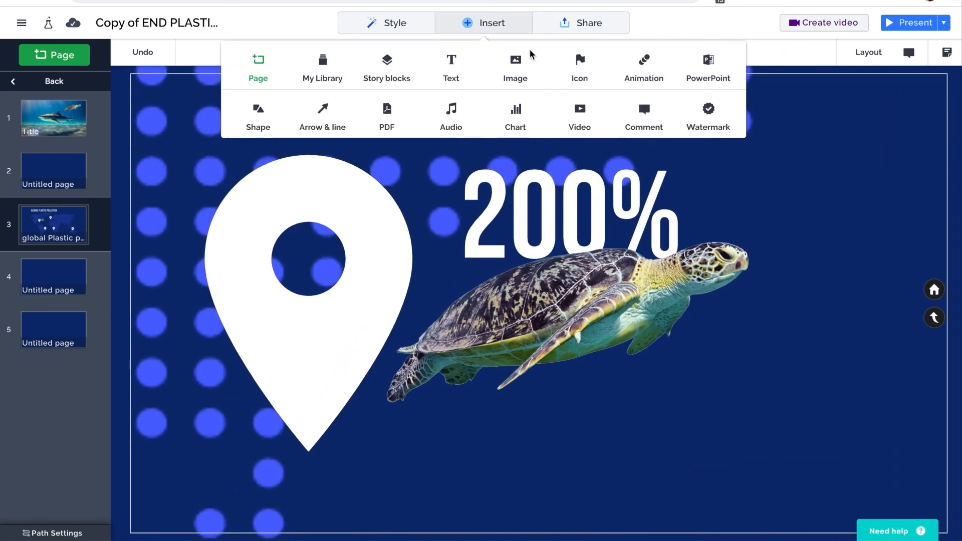
left_click(657, 70)
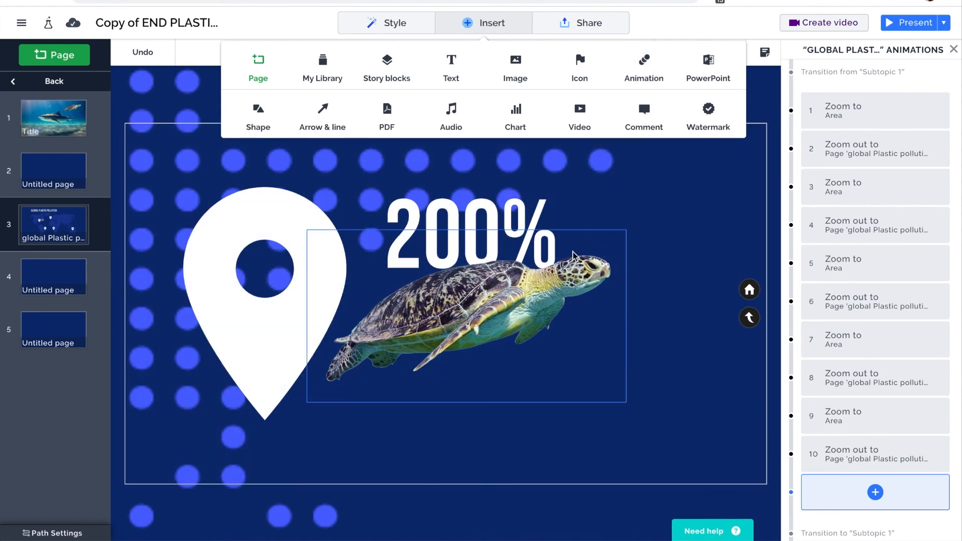
left_click(516, 215)
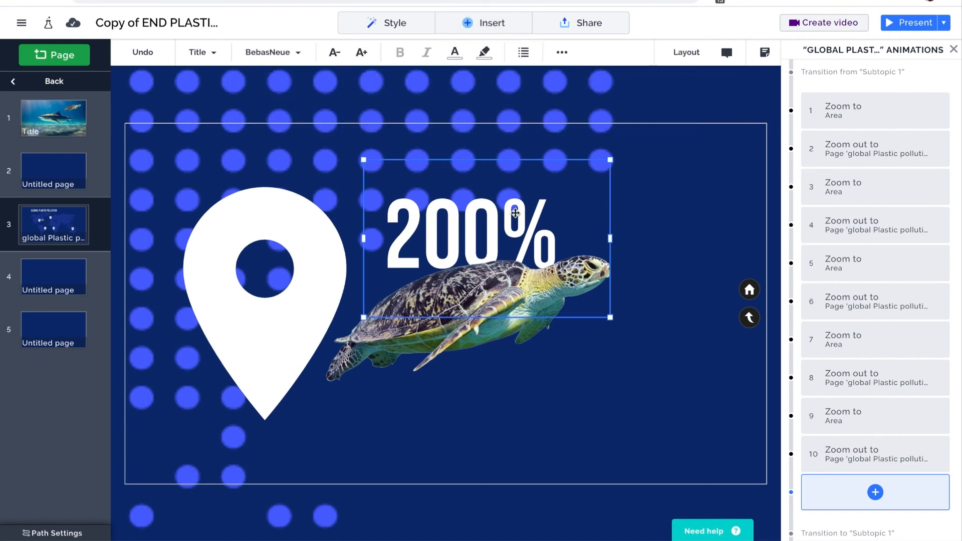
left_click(480, 343)
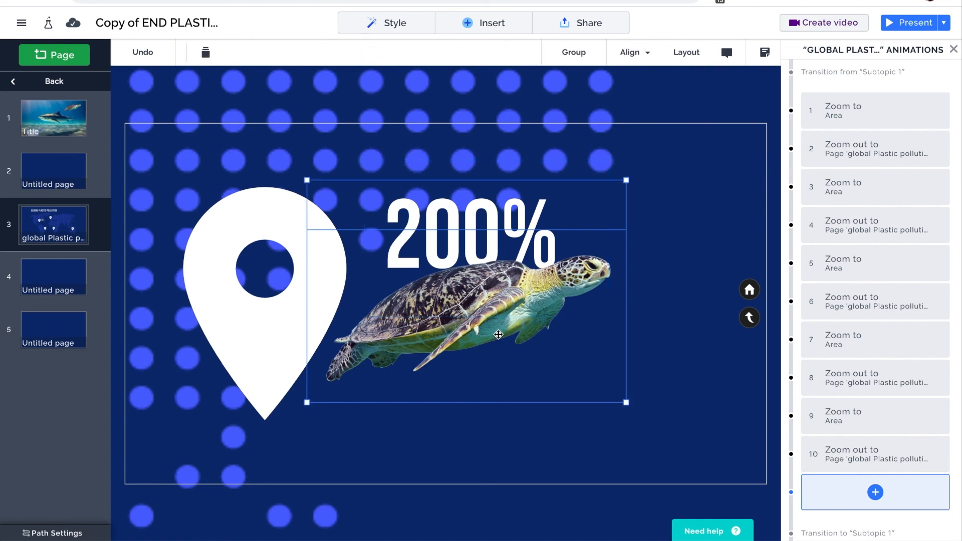
left_click(875, 494)
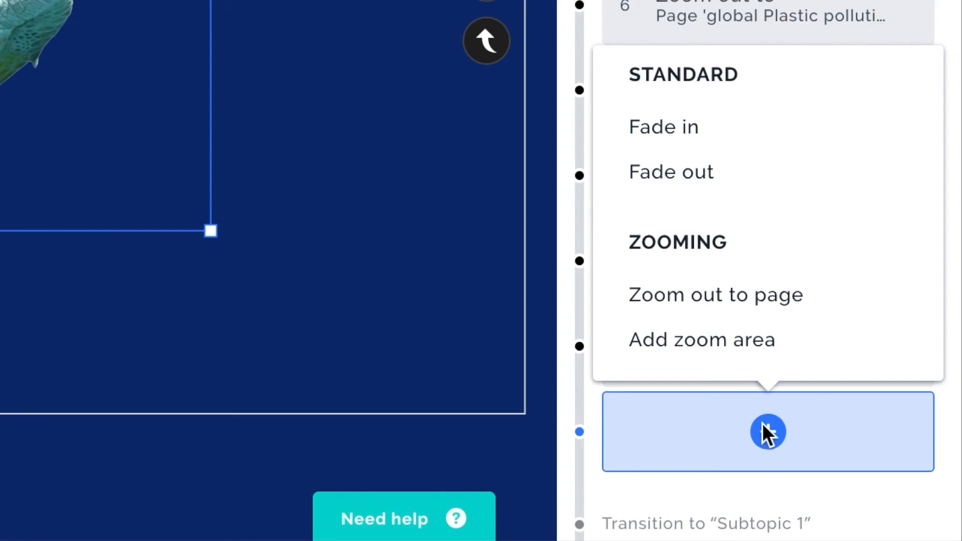
left_click(716, 126)
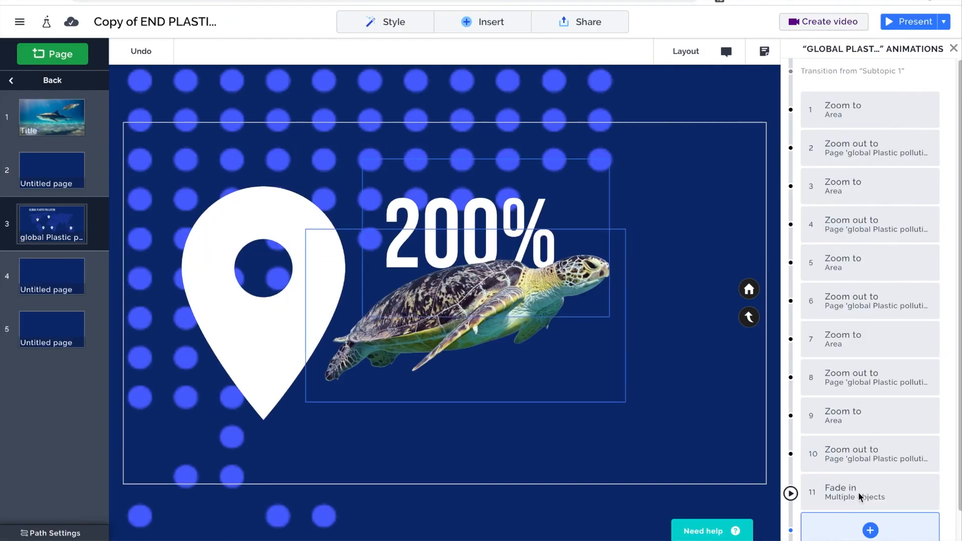
left_click_drag(861, 493, 871, 148)
left_click(864, 112)
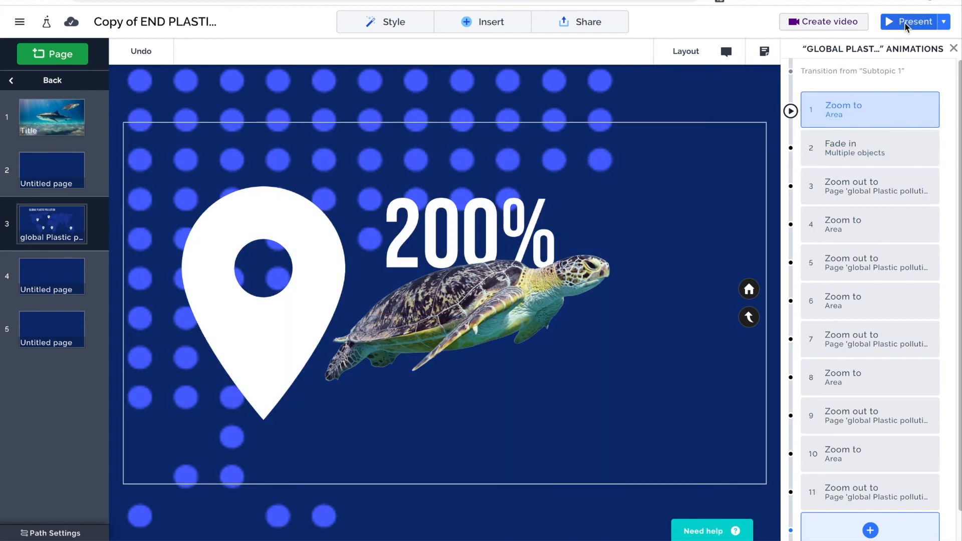
Step: Present the map page through the first pin's zoom, fade in and zoom out, and exit the presentation
left_click(905, 22)
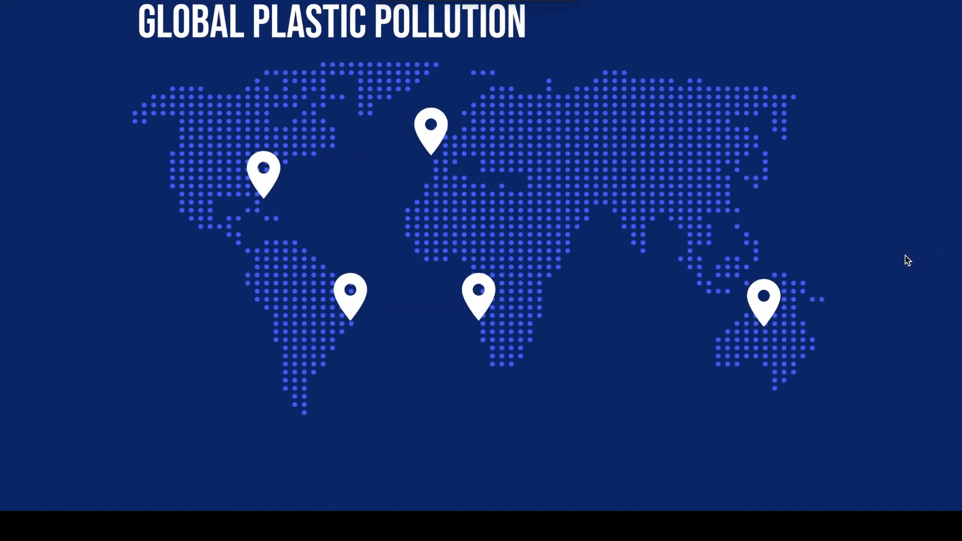
key("Right")
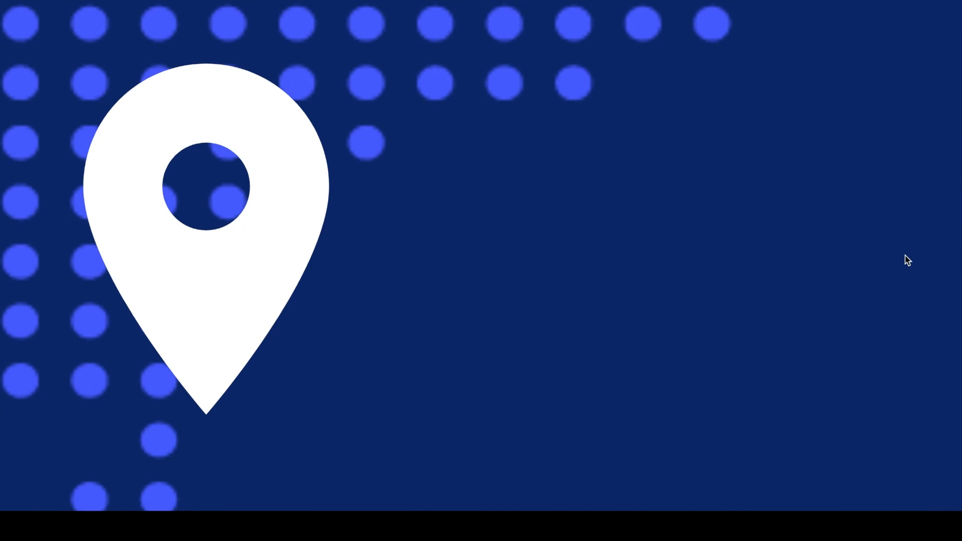
key("Right")
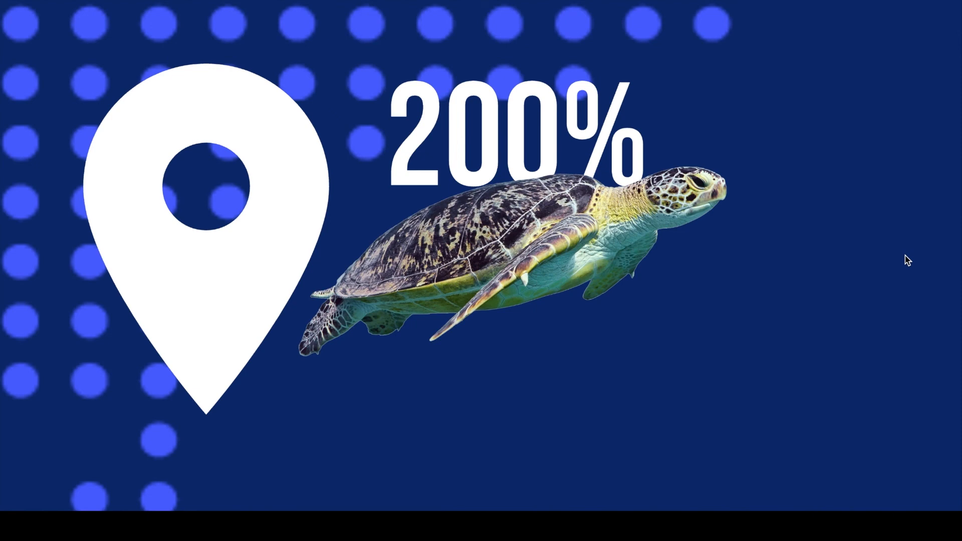
key("Right")
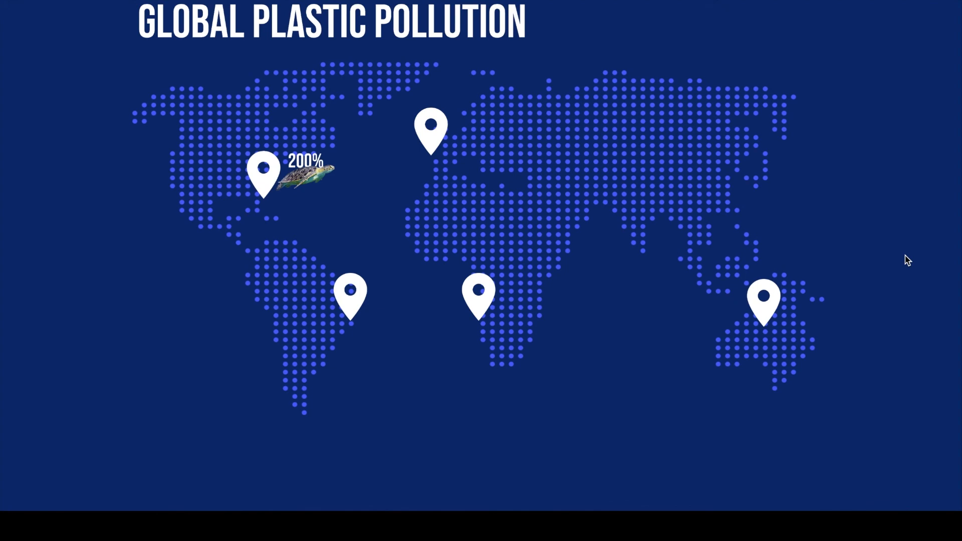
key("Escape")
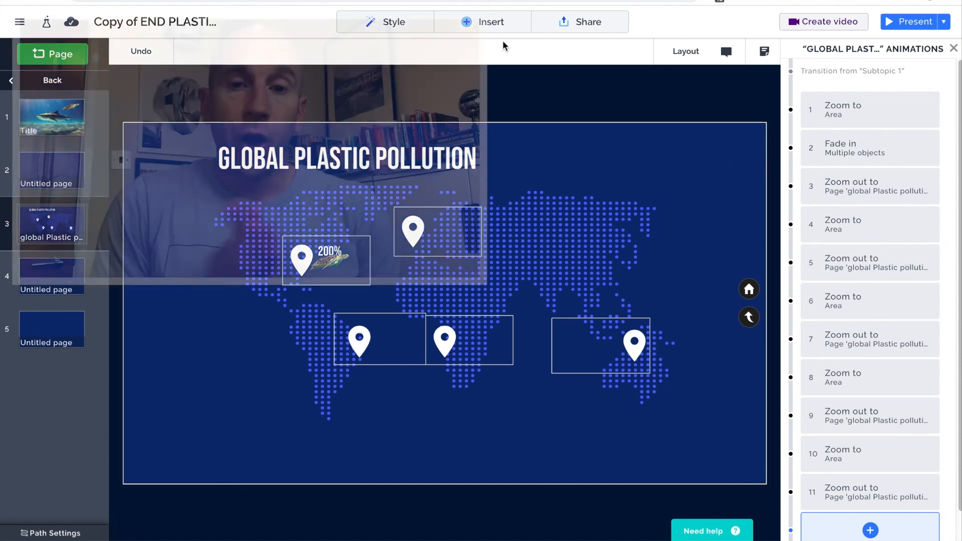
left_click(486, 28)
left_click(487, 28)
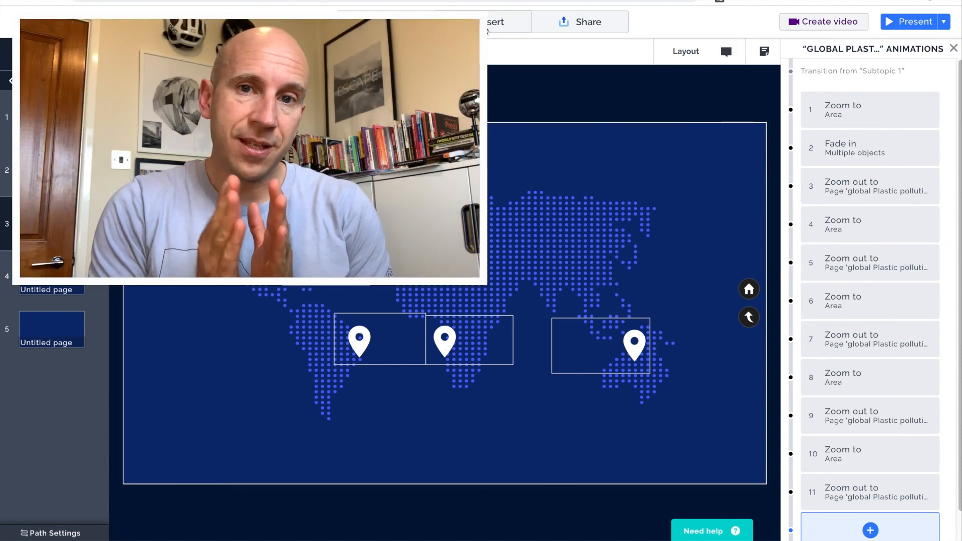